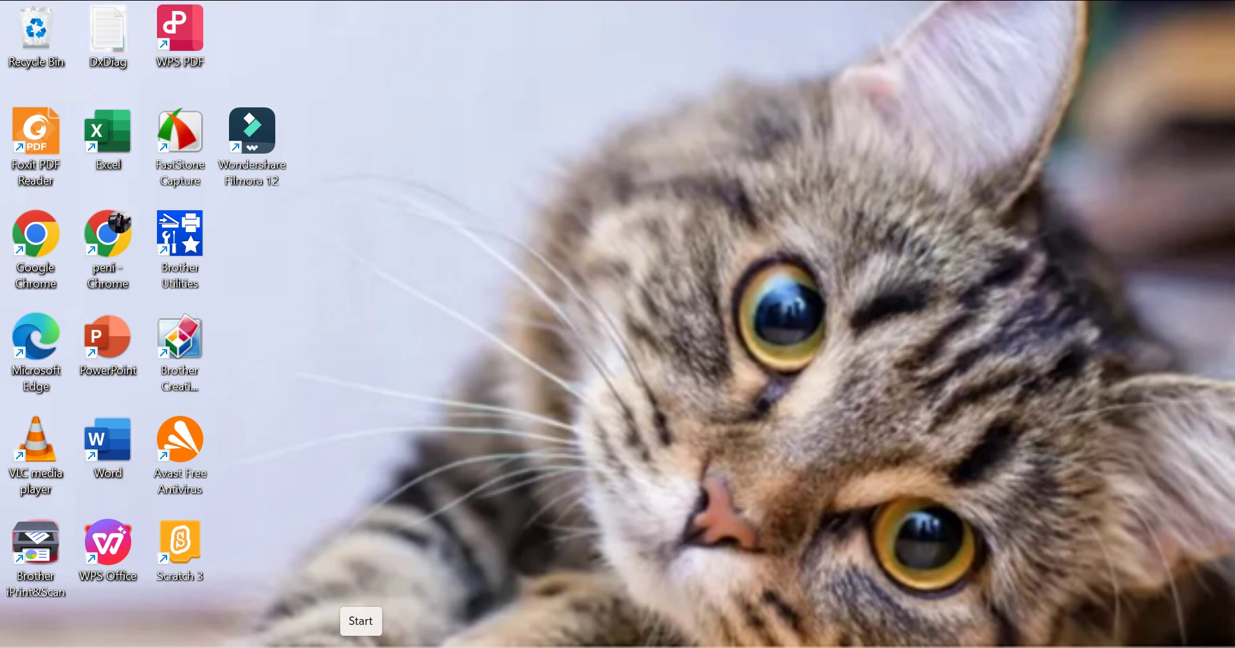
Find Word with a system search for "word", create a blank document in it, and close it
left_click(360, 644)
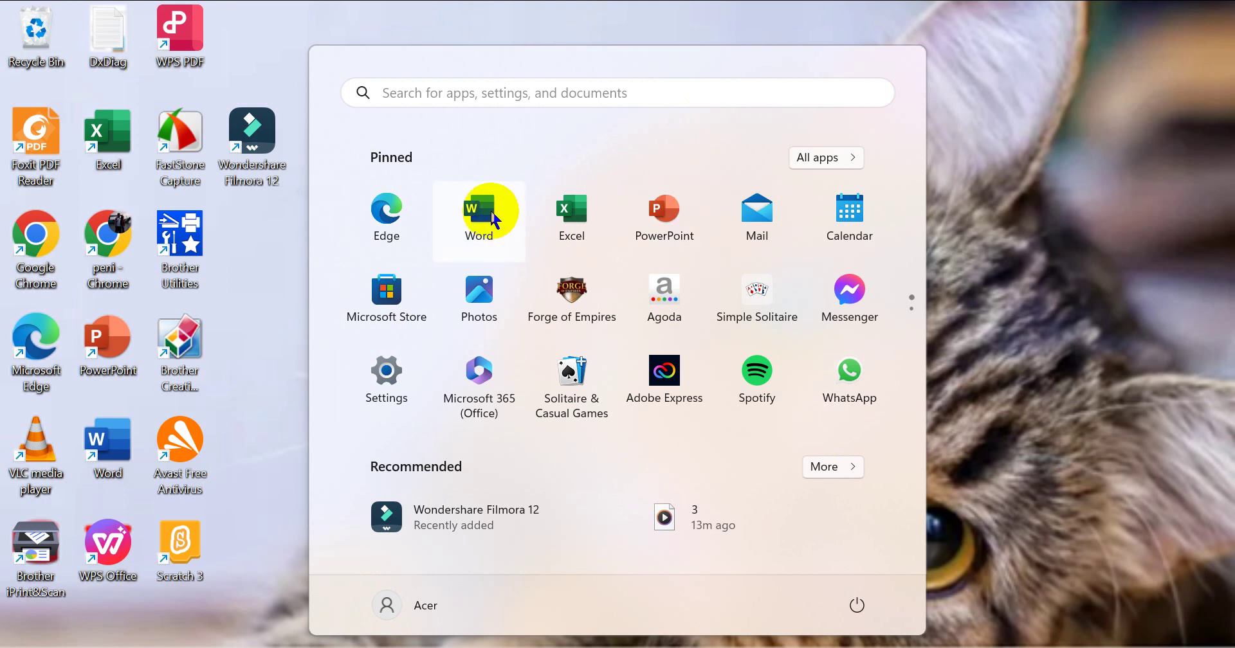
left_click(582, 92)
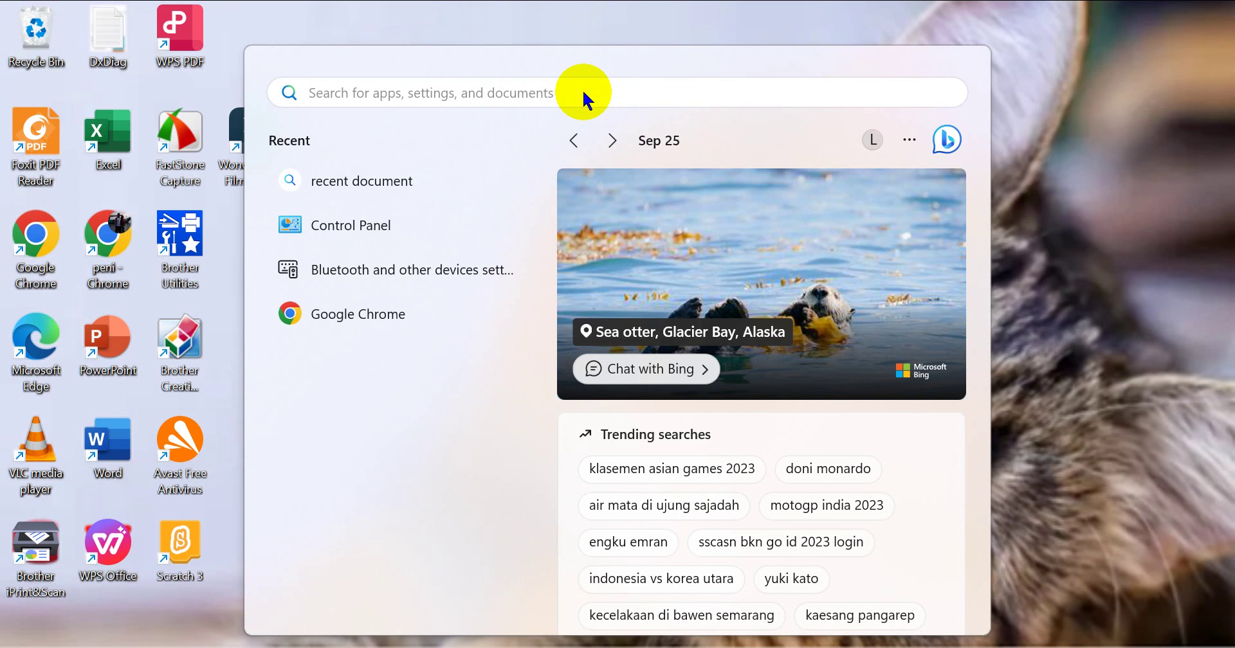
type("word")
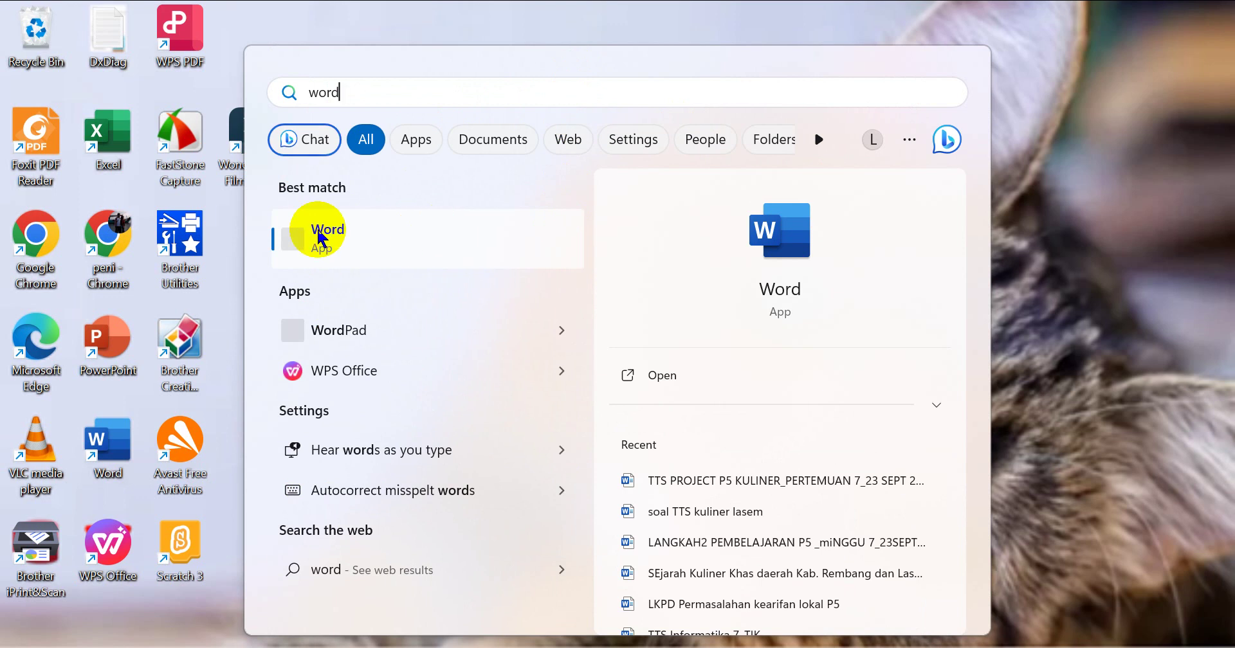
left_click(321, 239)
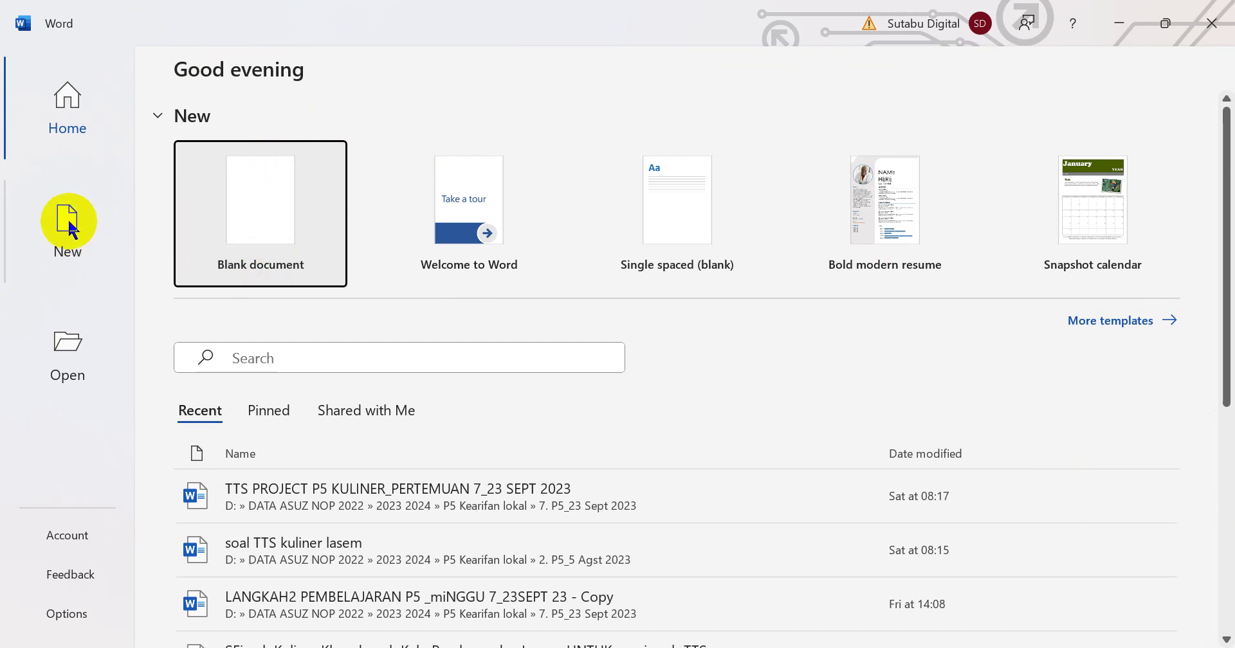
left_click(278, 197)
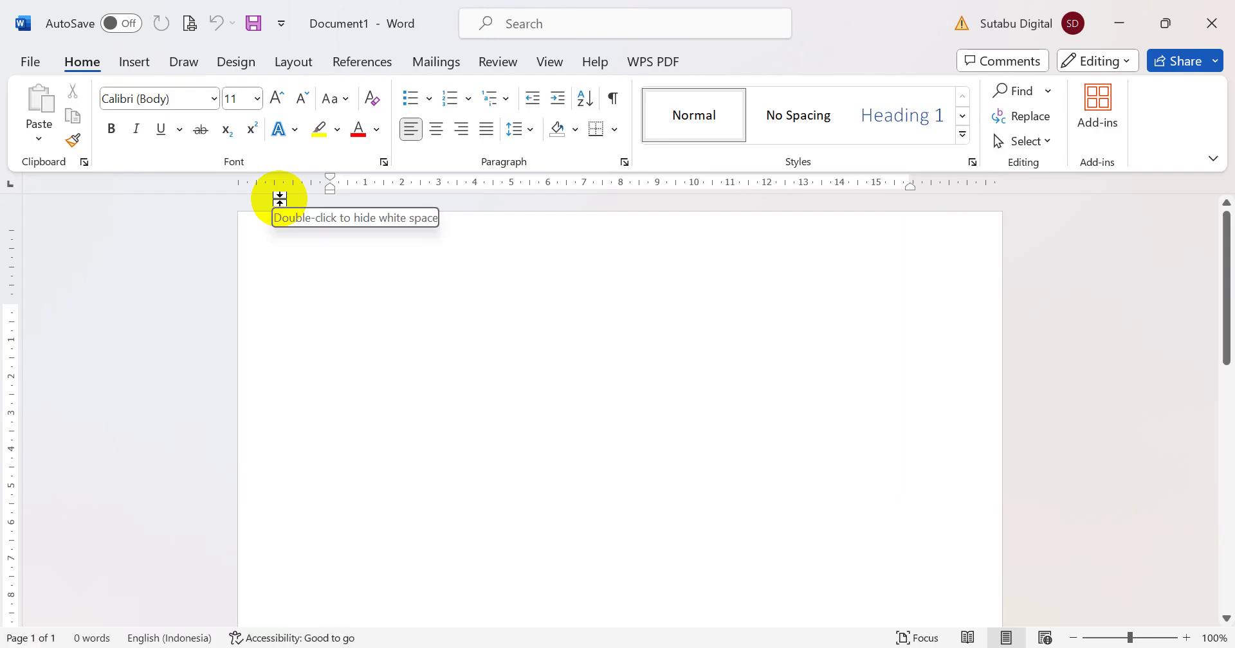
left_click(1217, 32)
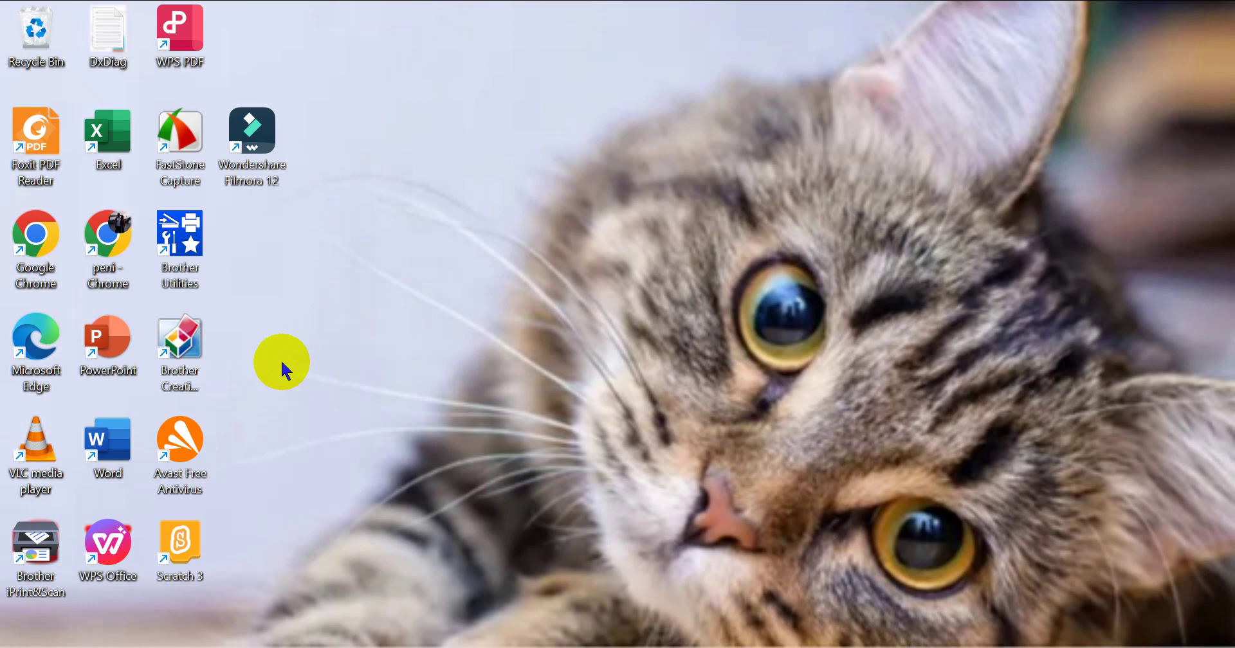
right_click(122, 444)
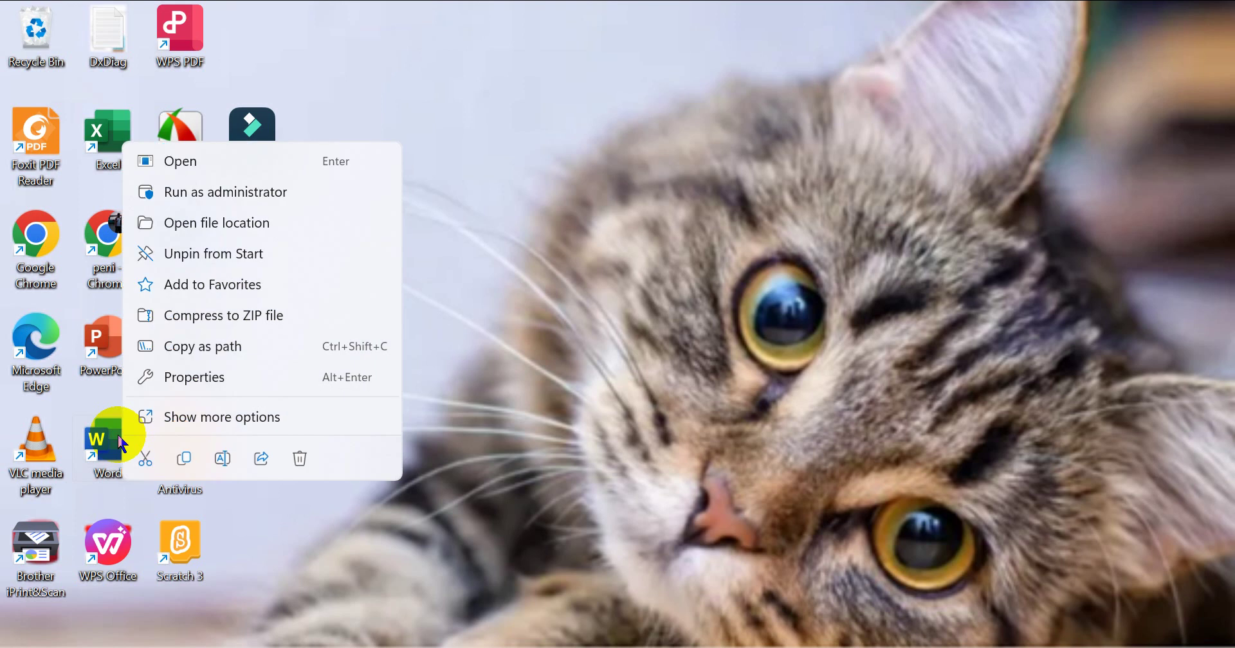
left_click(196, 172)
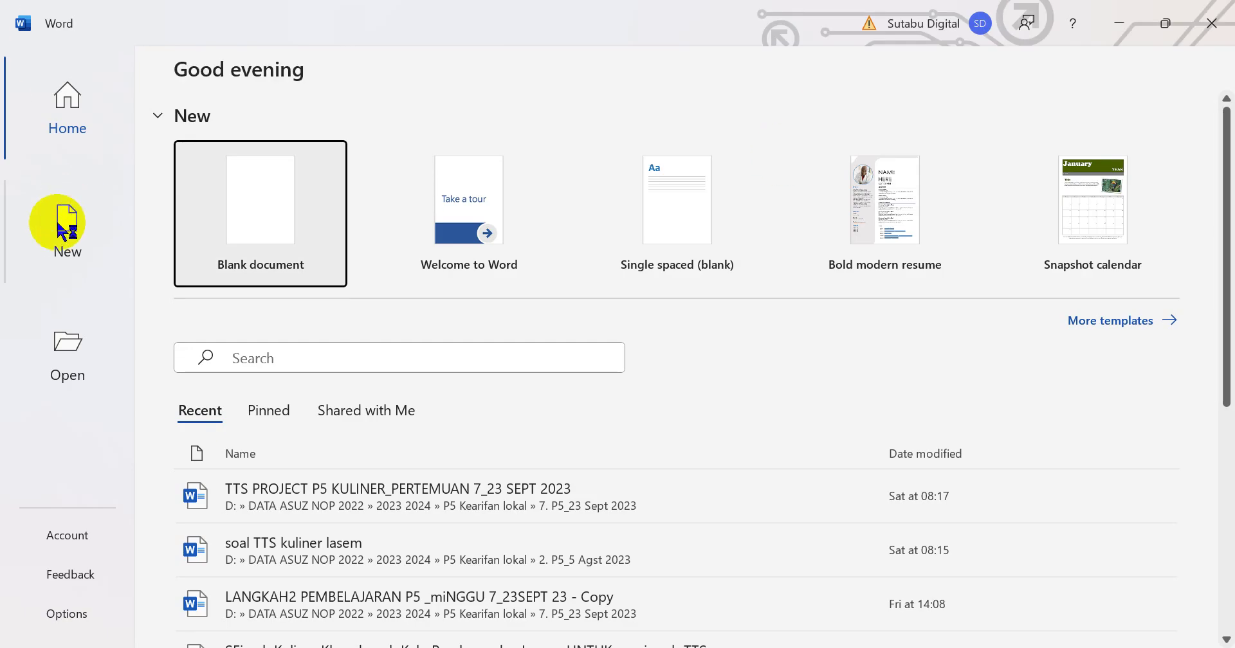
left_click(258, 198)
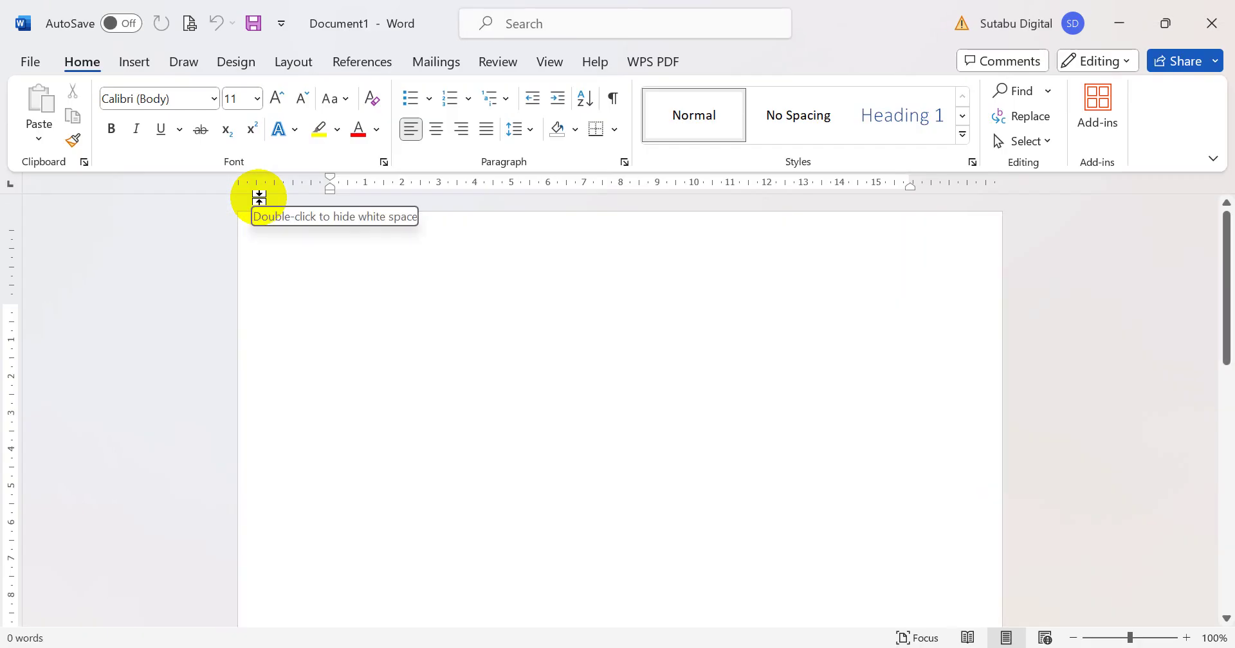
left_click(1212, 23)
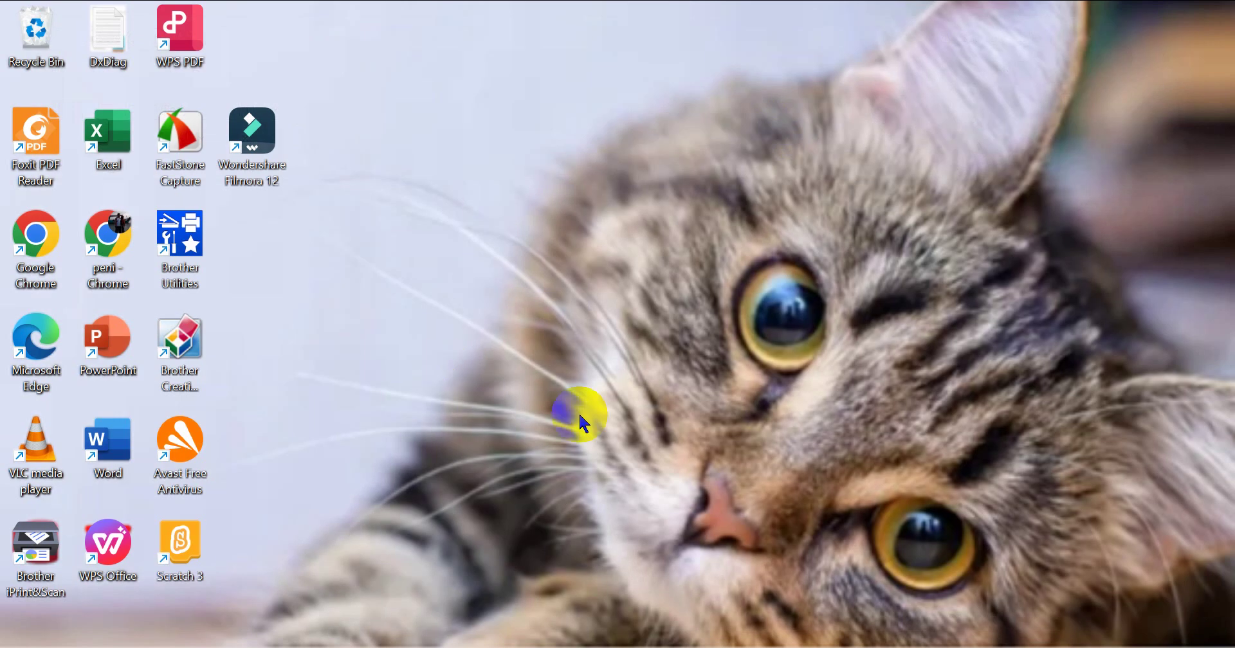
Launch Word directly from its desktop shortcut, create a blank document, and close the program
double_click(109, 444)
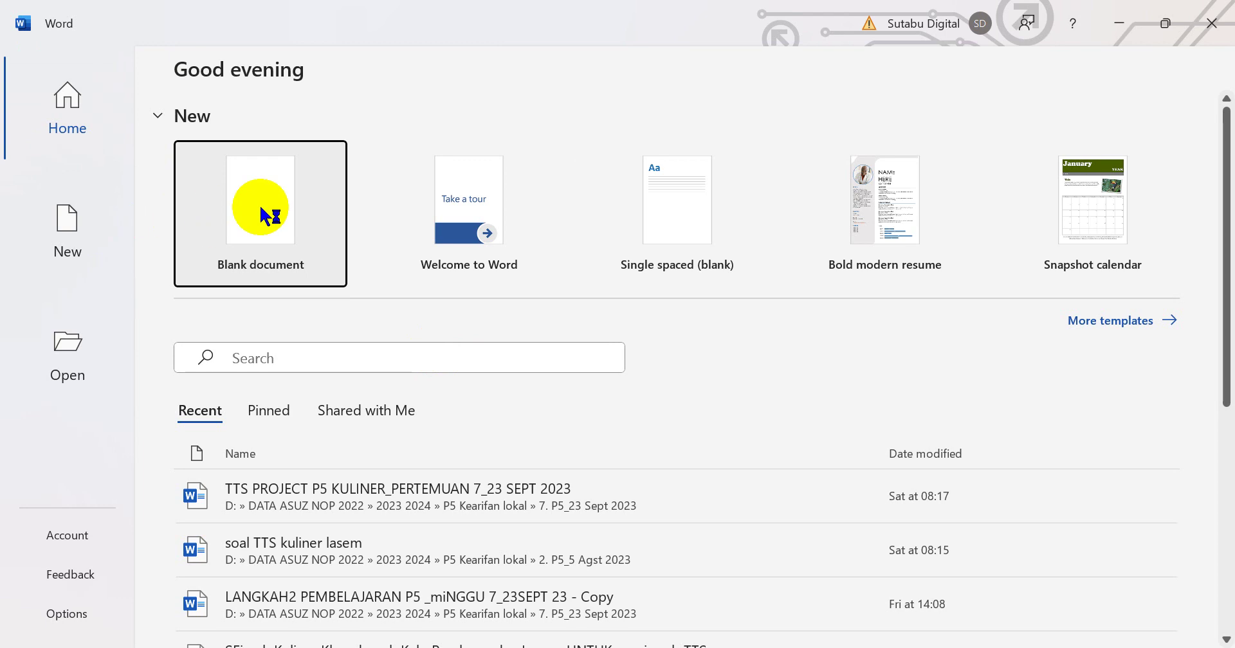
left_click(264, 215)
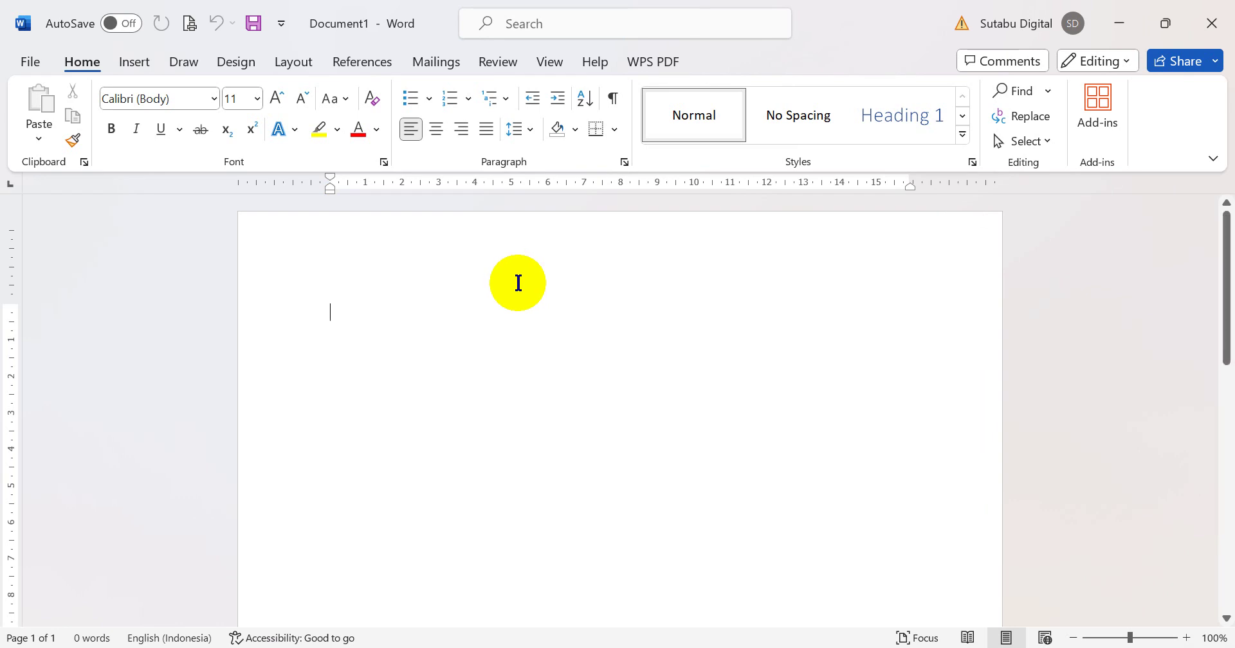
left_click(1209, 36)
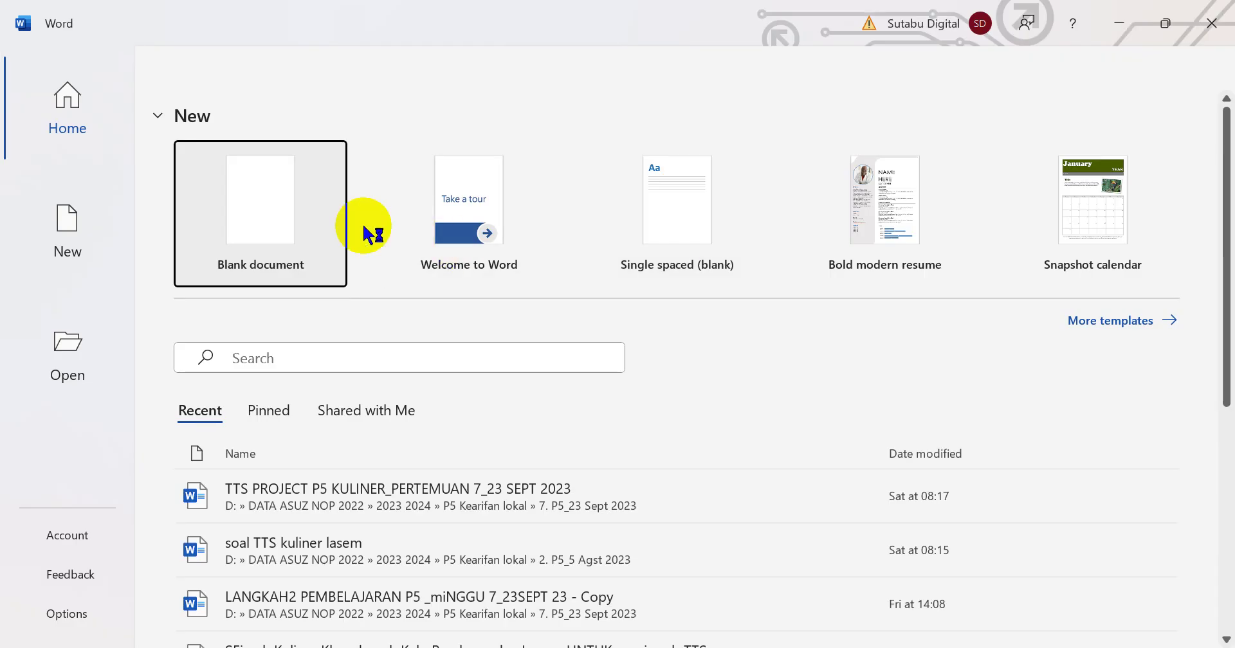
Create a blank Word document and start a numbered list with "Halaman atau document" as item 1
left_click(258, 220)
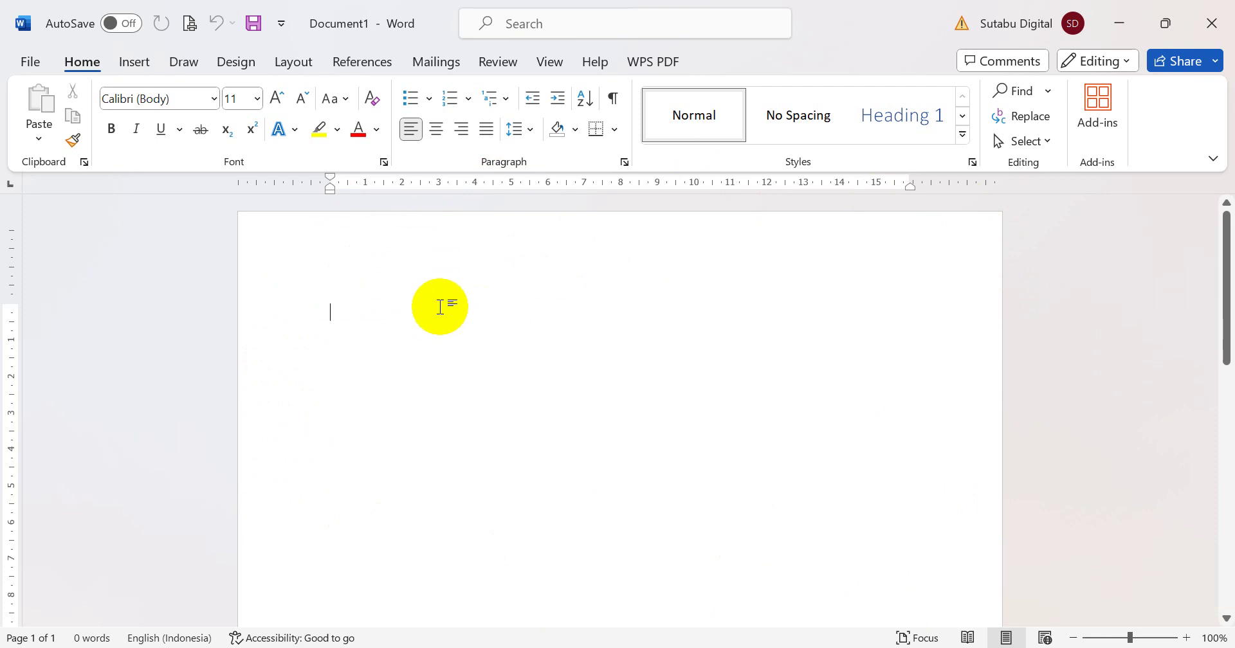
type("1")
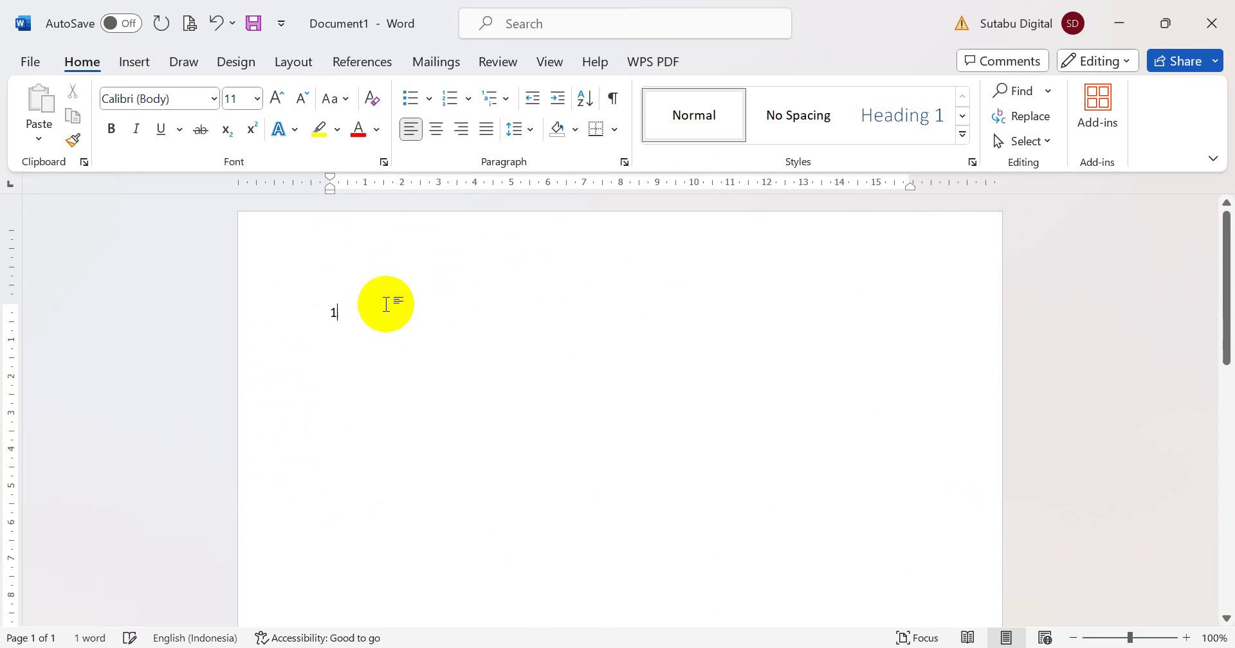
type(". ")
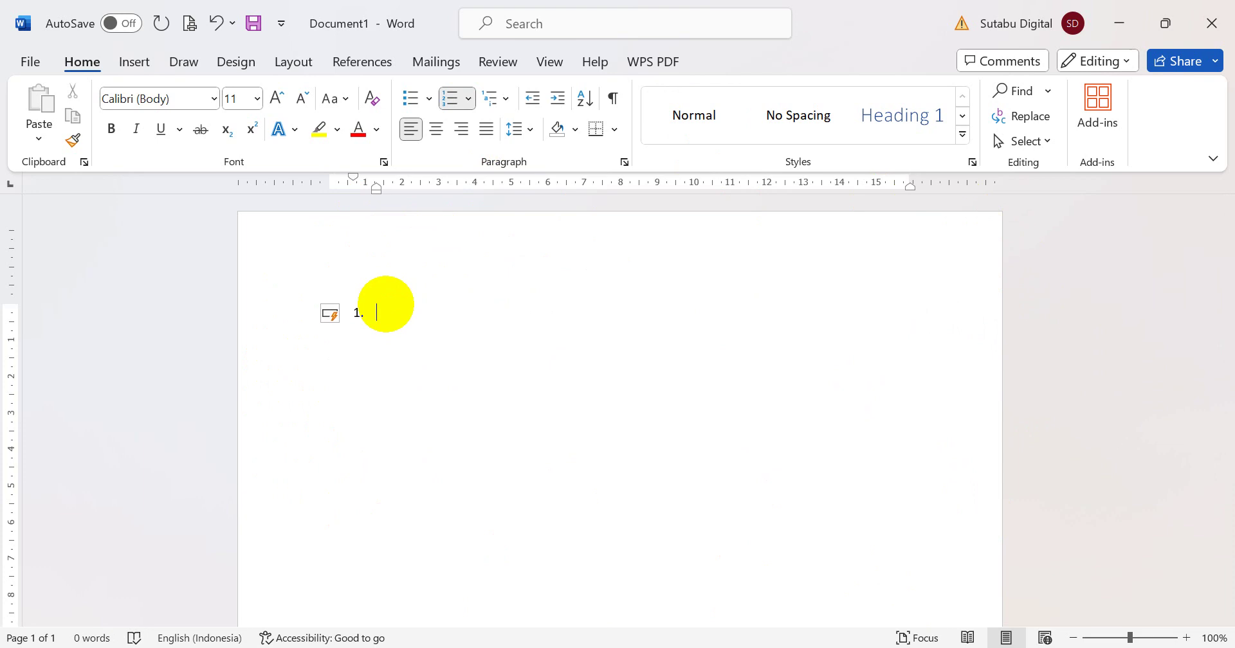
type("halam")
key("BackSpace")
type("man atau document")
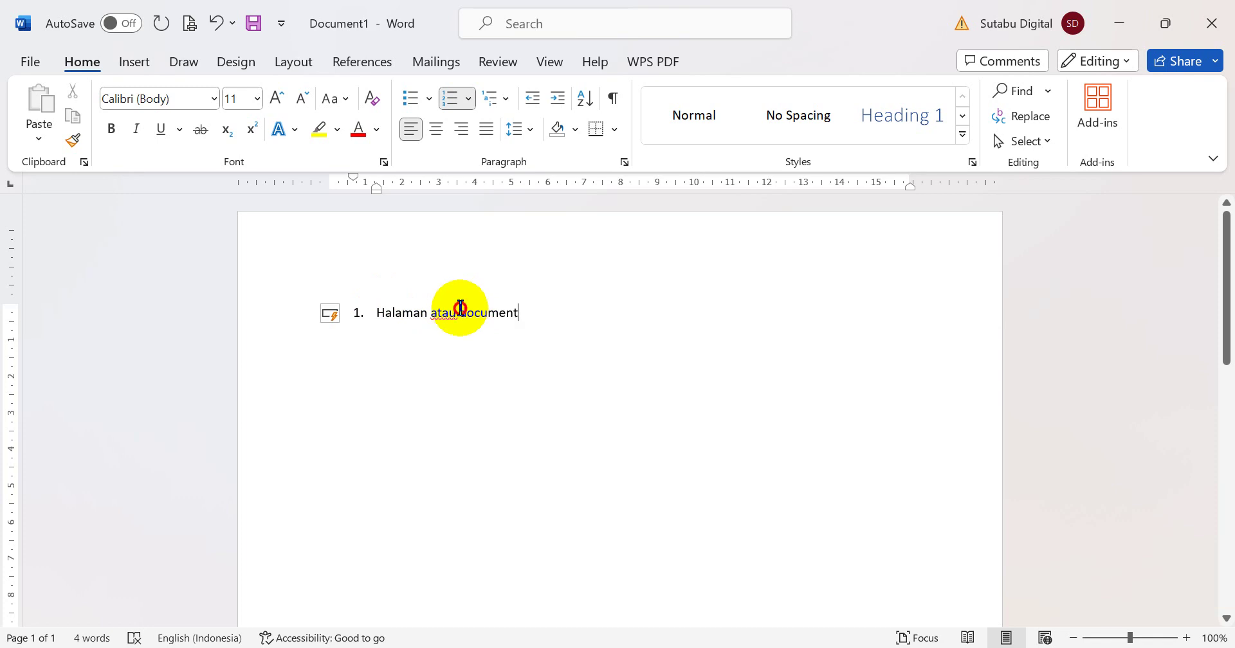
Insert "baru" after "Halaman" in item 1 and start a second list item
left_click(429, 313)
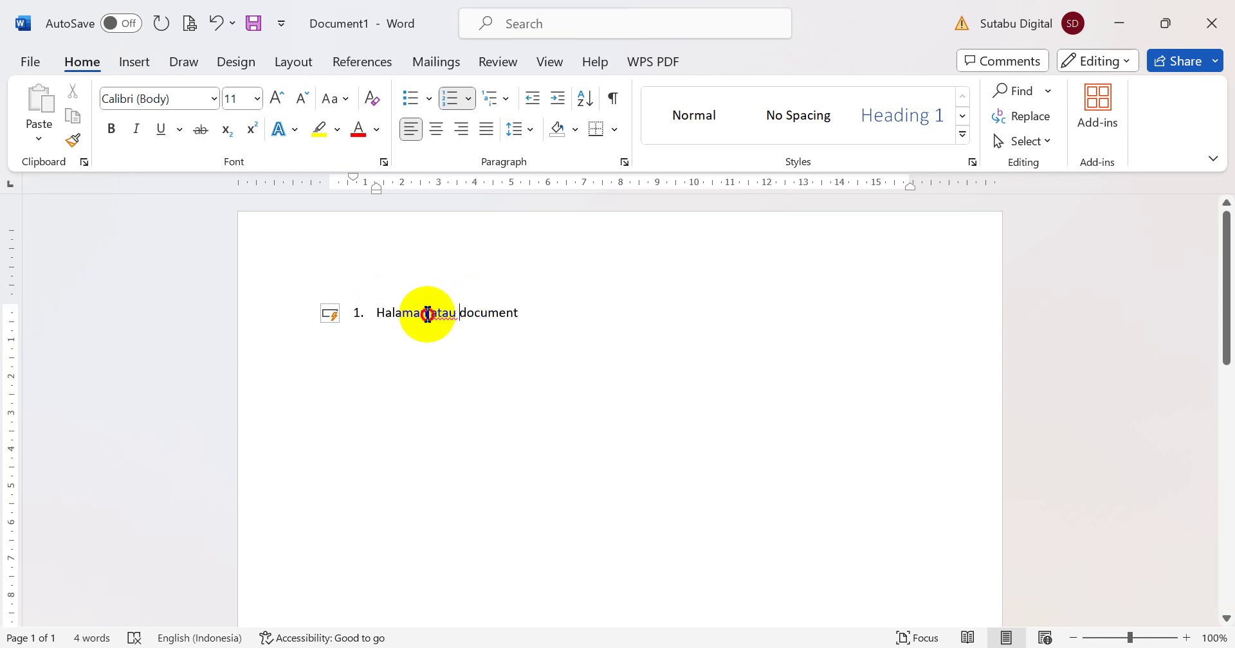
type("baru")
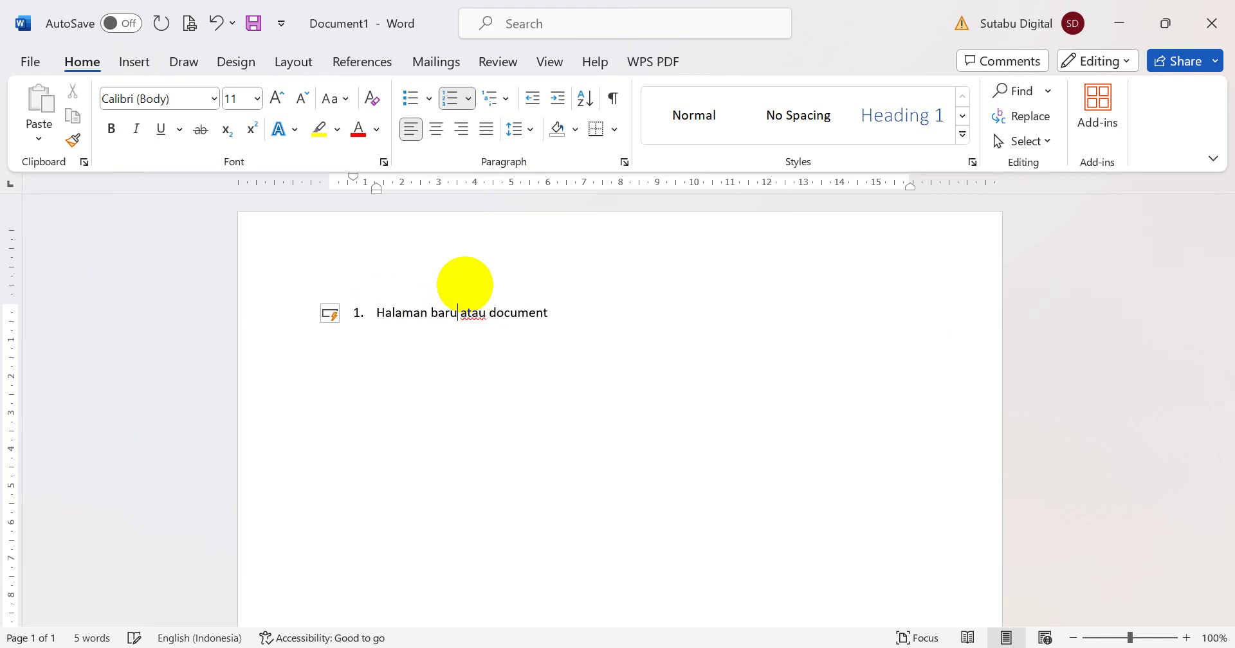
left_click(565, 307)
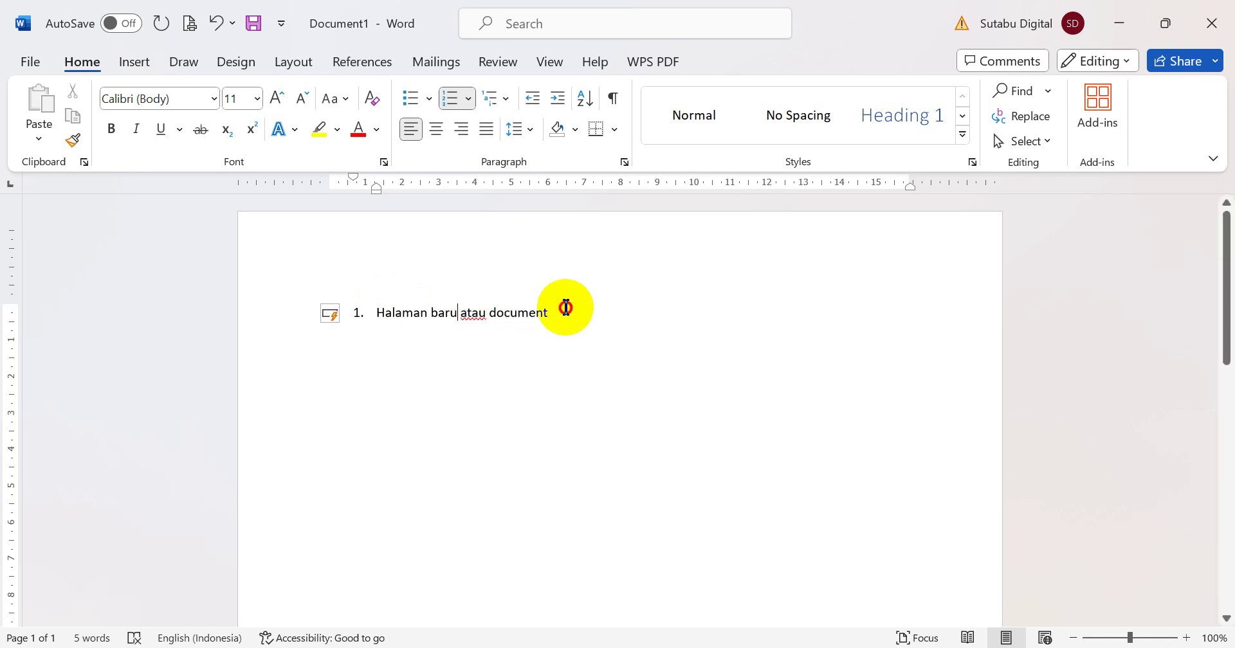
key("Return")
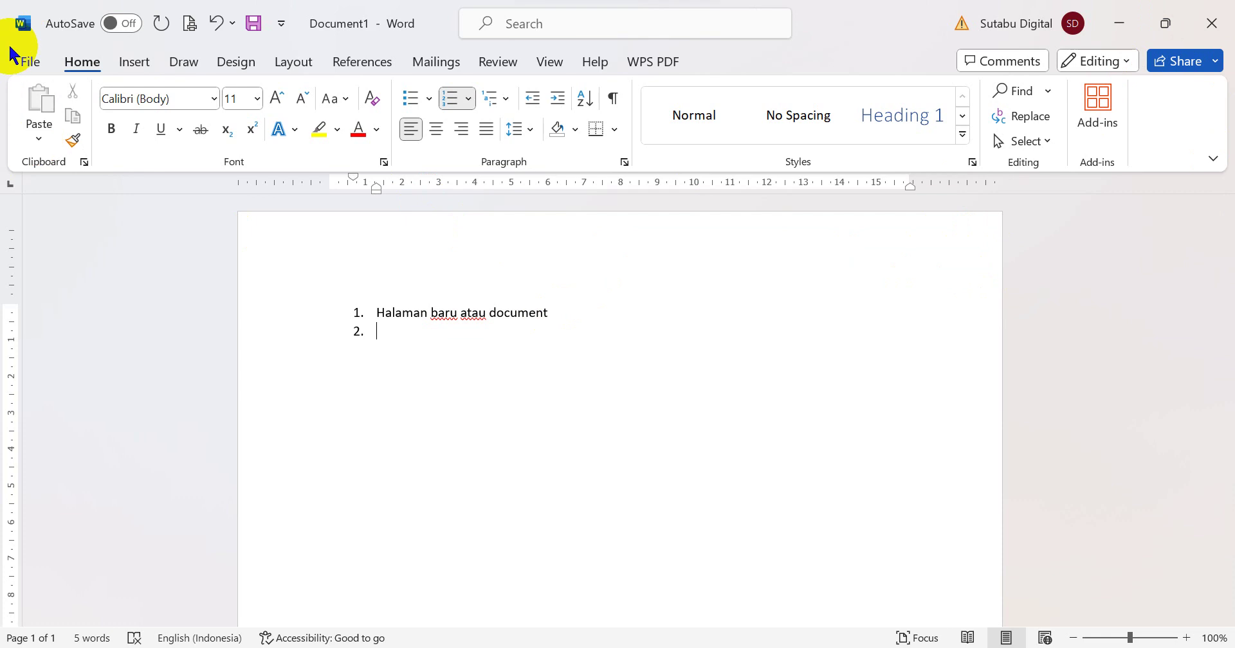
Capture a screen snip of Word's menu row from File to WPS PDF and dismiss the notification
key("super+shift+s")
left_click_drag(9, 46, 731, 81)
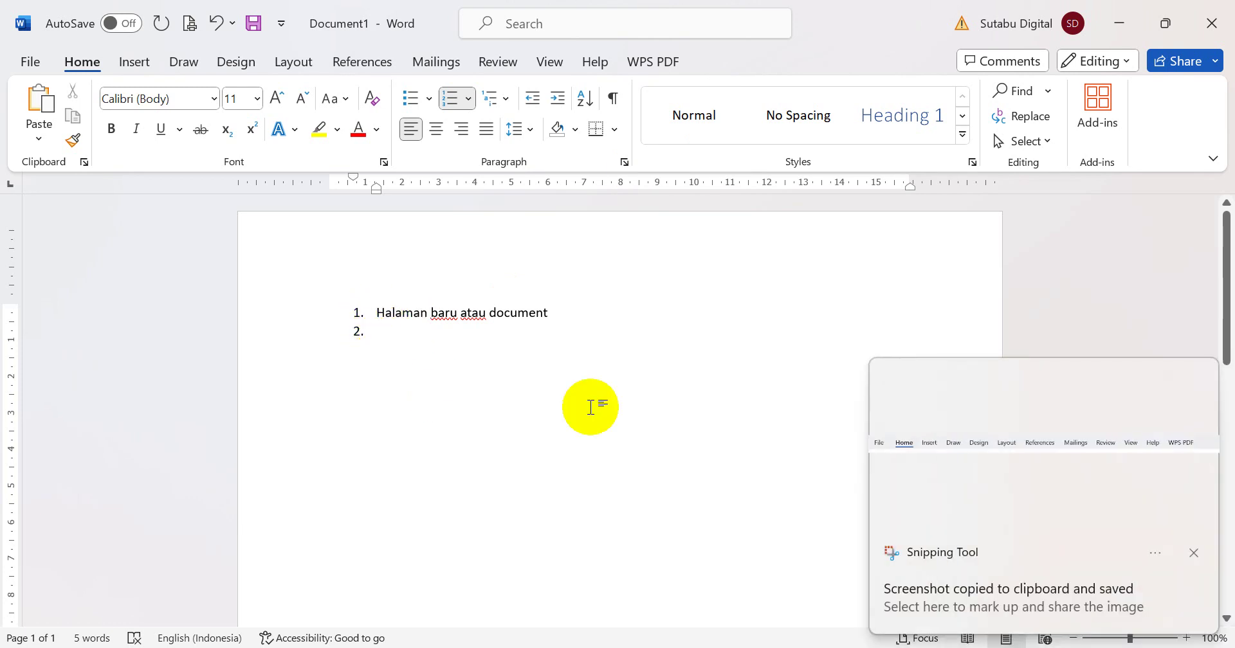
left_click(1198, 553)
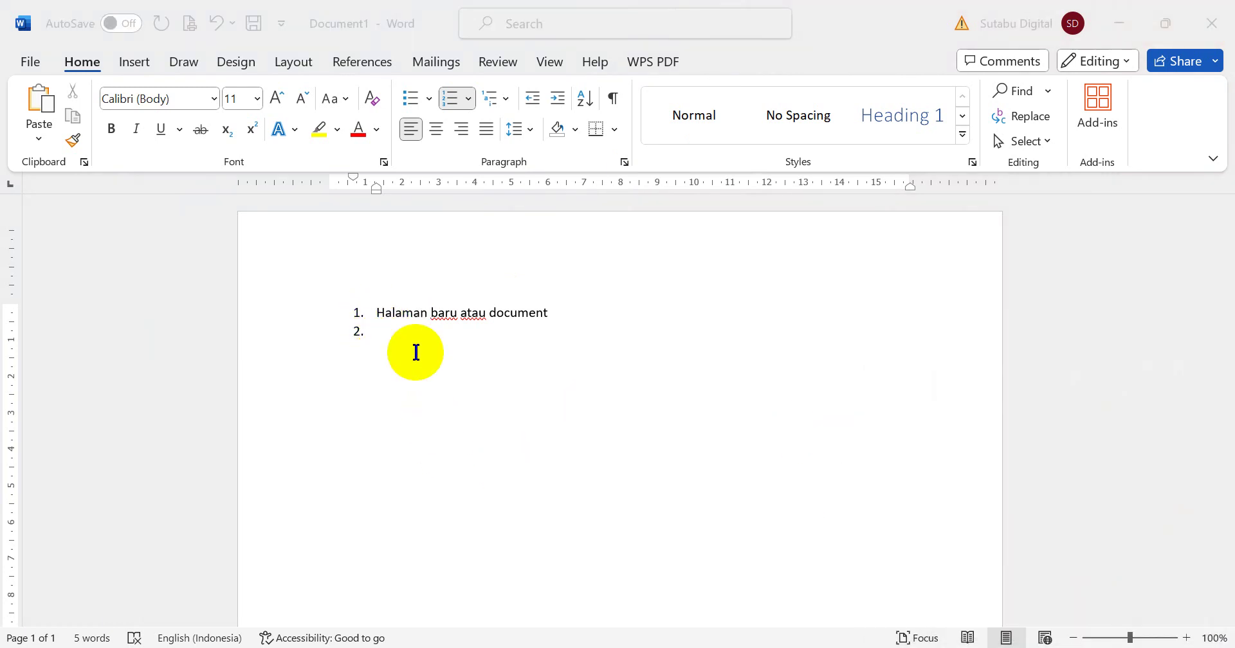
Write "Menu bar / baris menu" as item 2 and paste the menu row snip on an unnumbered line beneath it
type("Menu ")
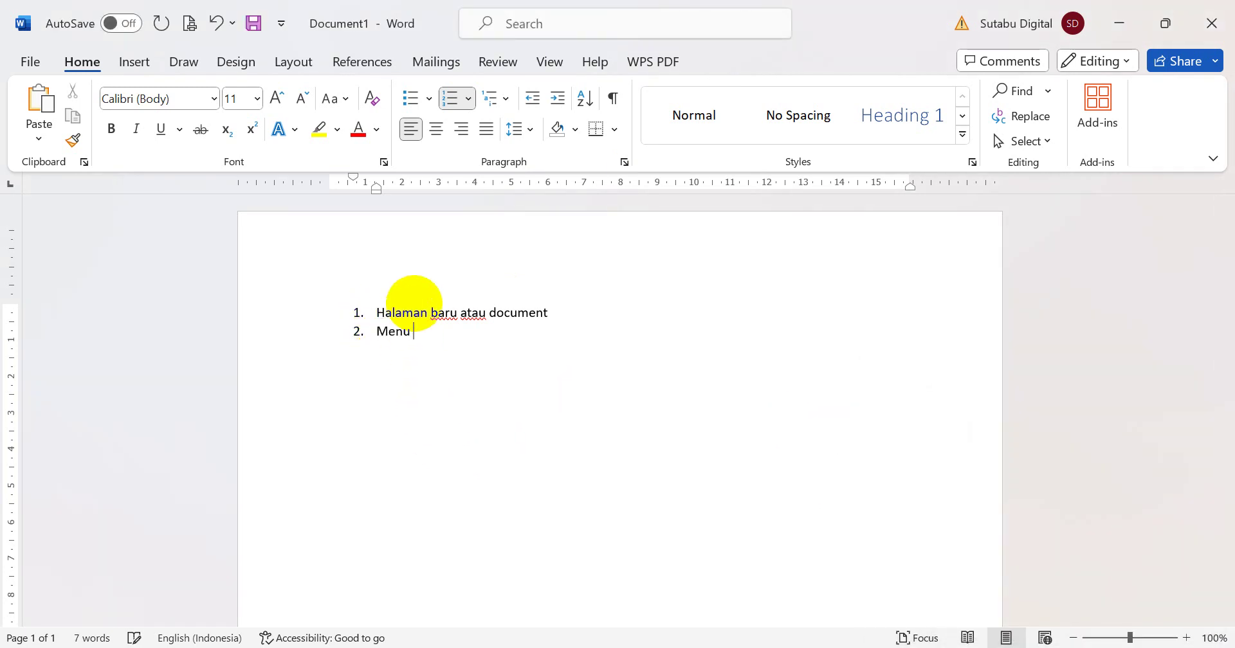
type("bar / baris menu")
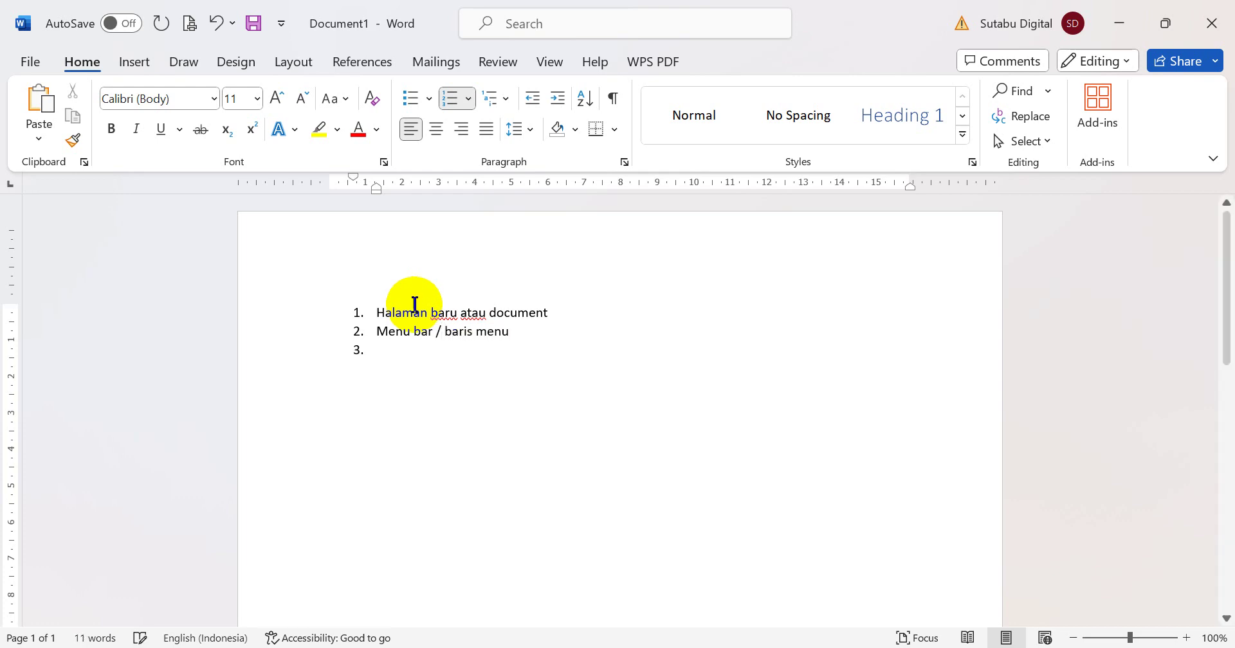
key("Return")
key("BackSpace")
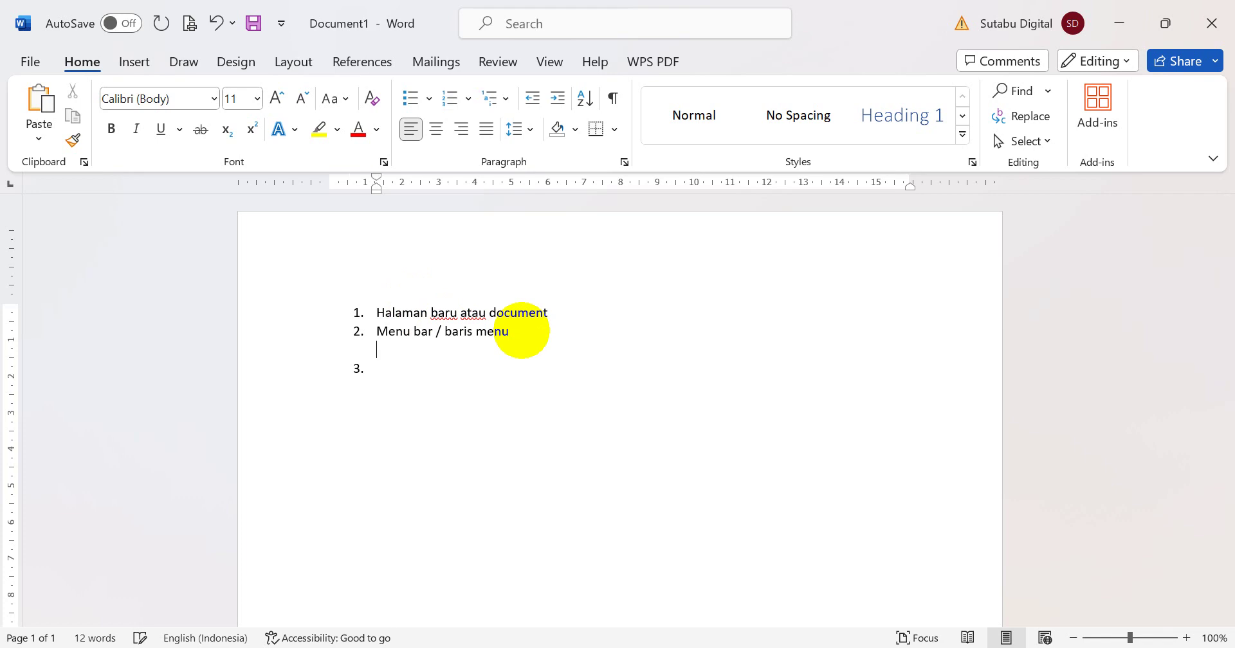
key("ctrl+v")
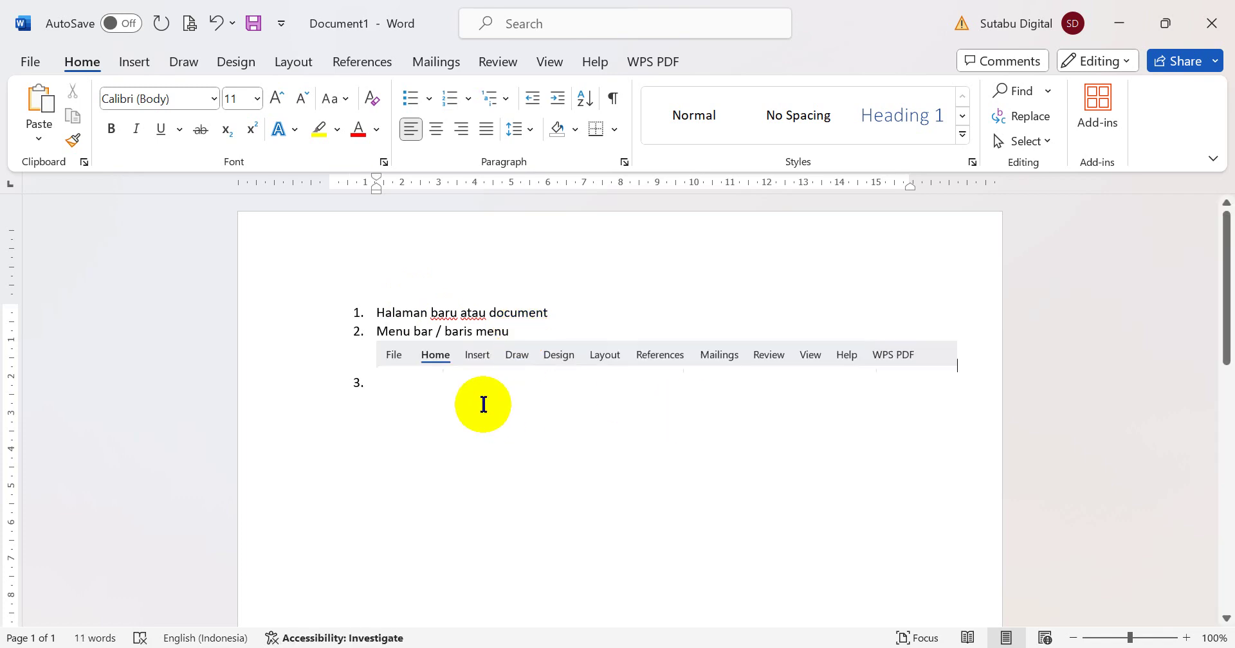
View the File page, return to the document, and write "Toolbar / tombol perintah" as list item 3
left_click(469, 384)
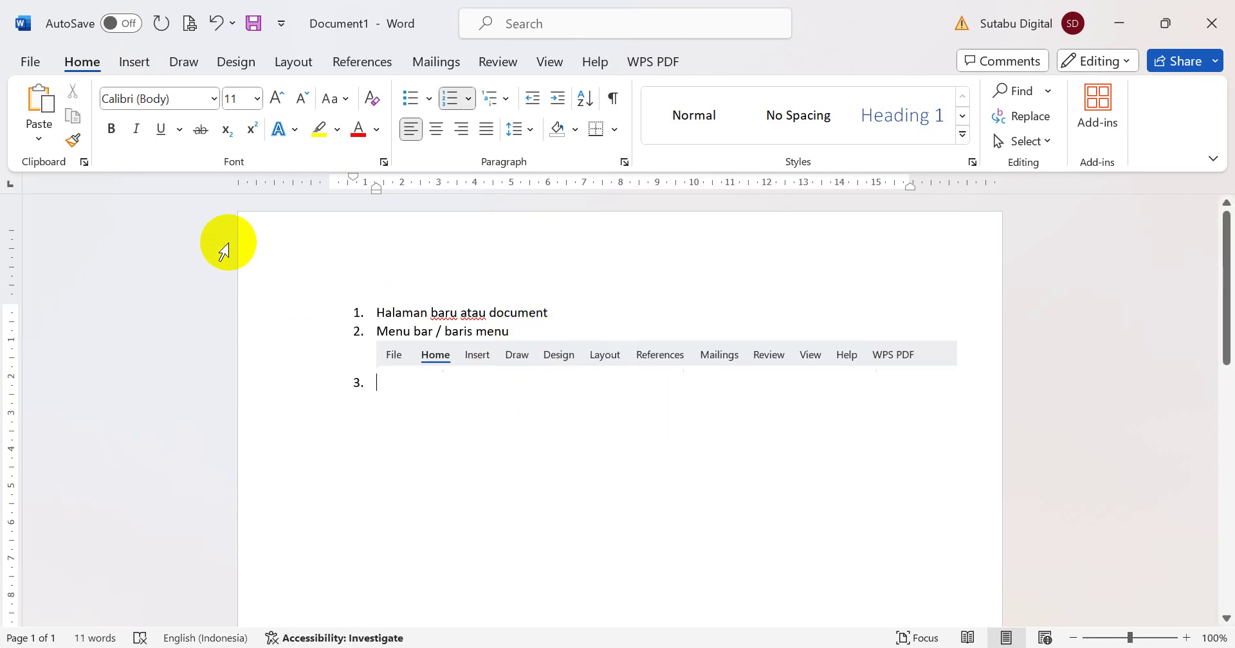
left_click(31, 63)
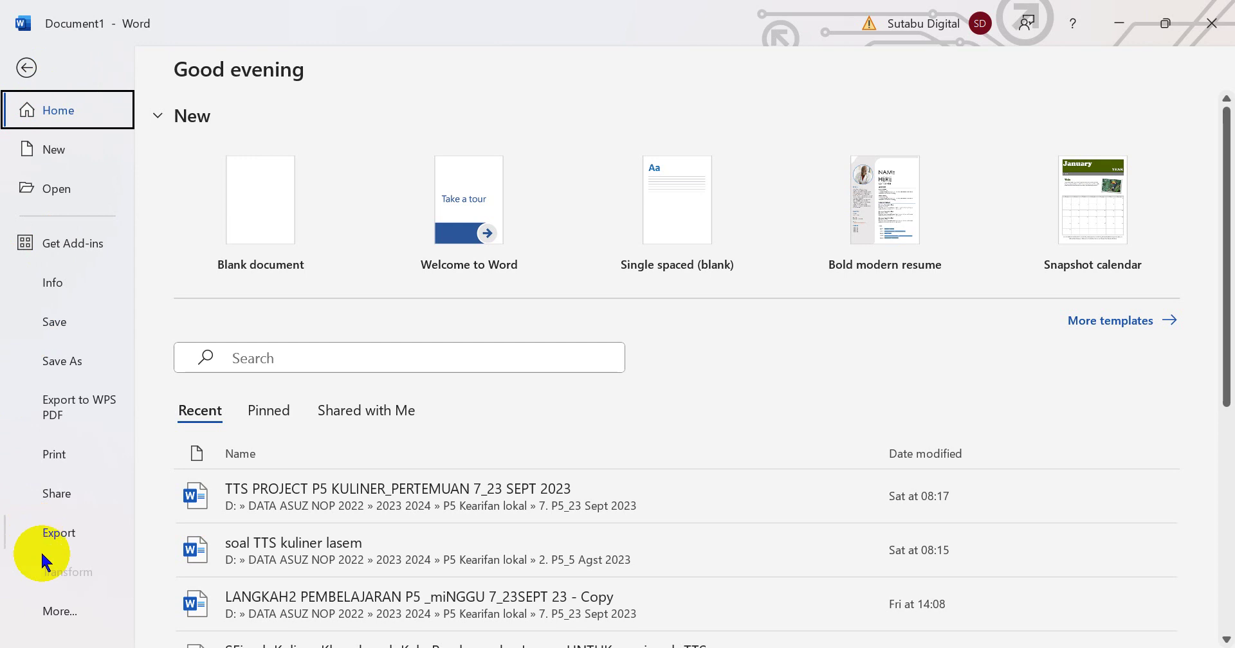
left_click(26, 67)
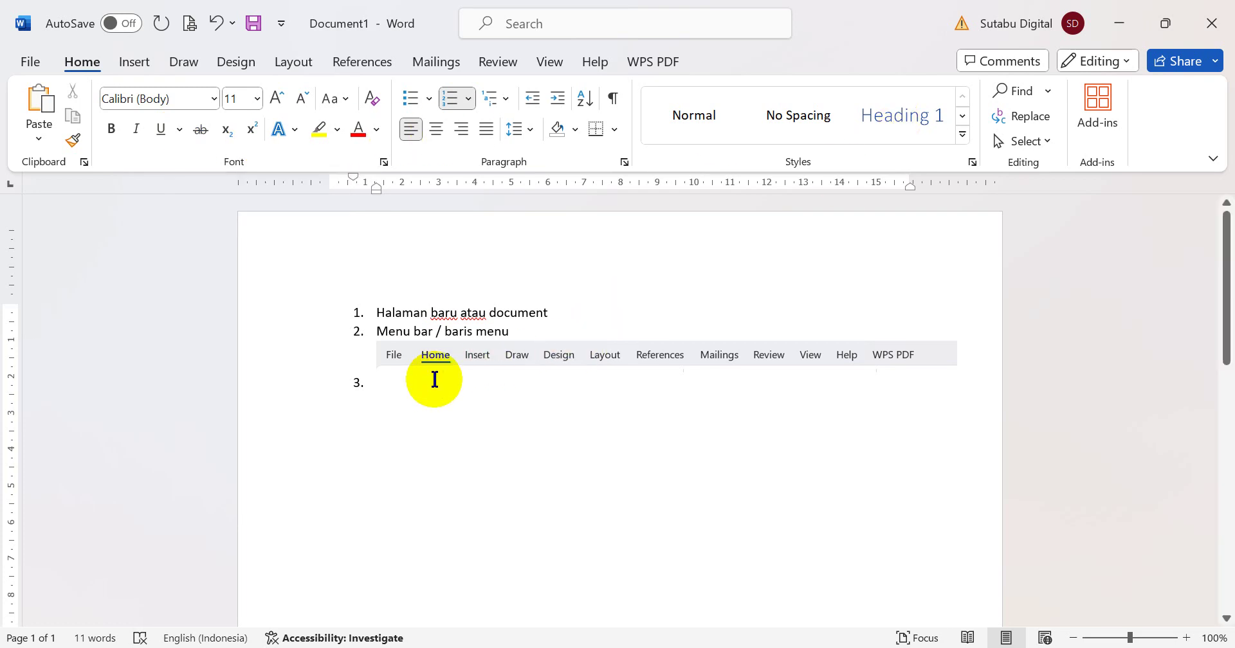
type("toolbar ")
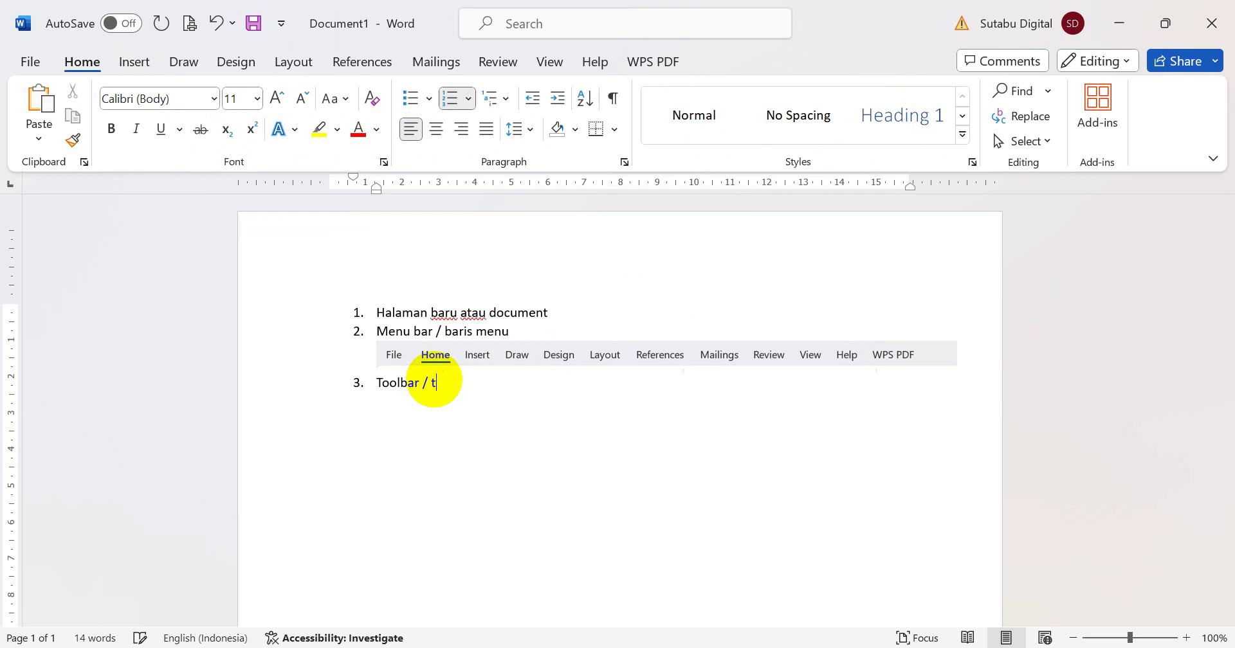
type("/ tombol perintah")
key("Return")
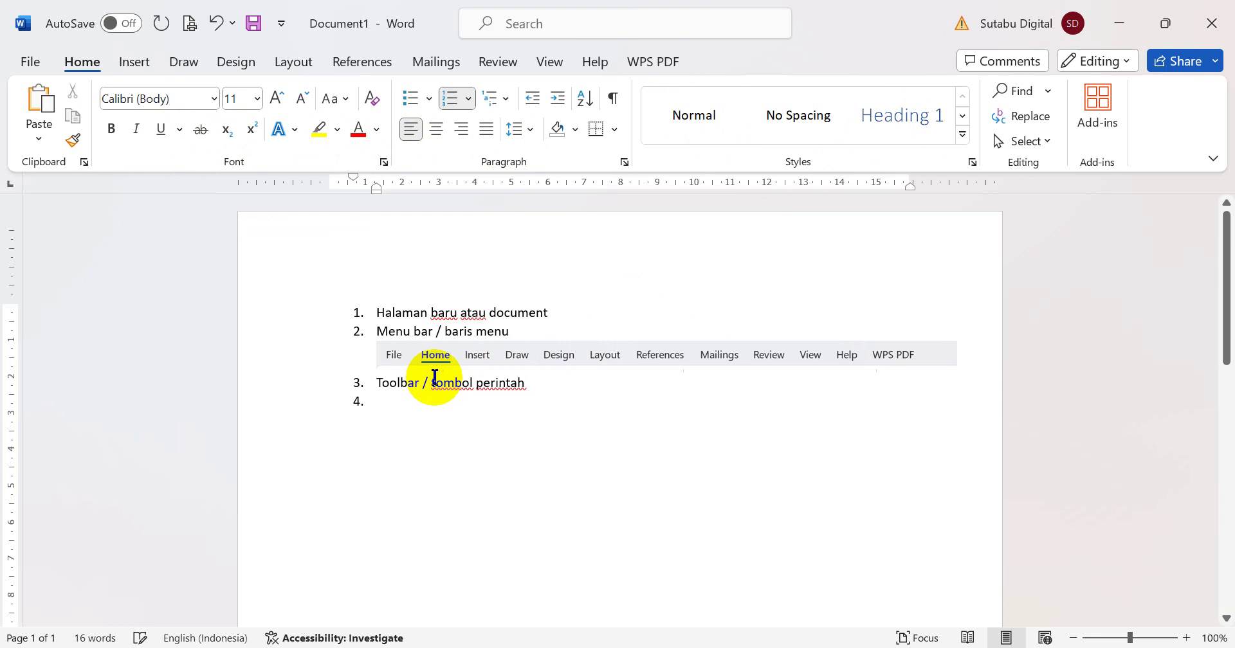
Add an unnumbered line under item 3 and paste a screen snip of the Home ribbon's command groups there
left_click(557, 387)
key("Return")
key("BackSpace")
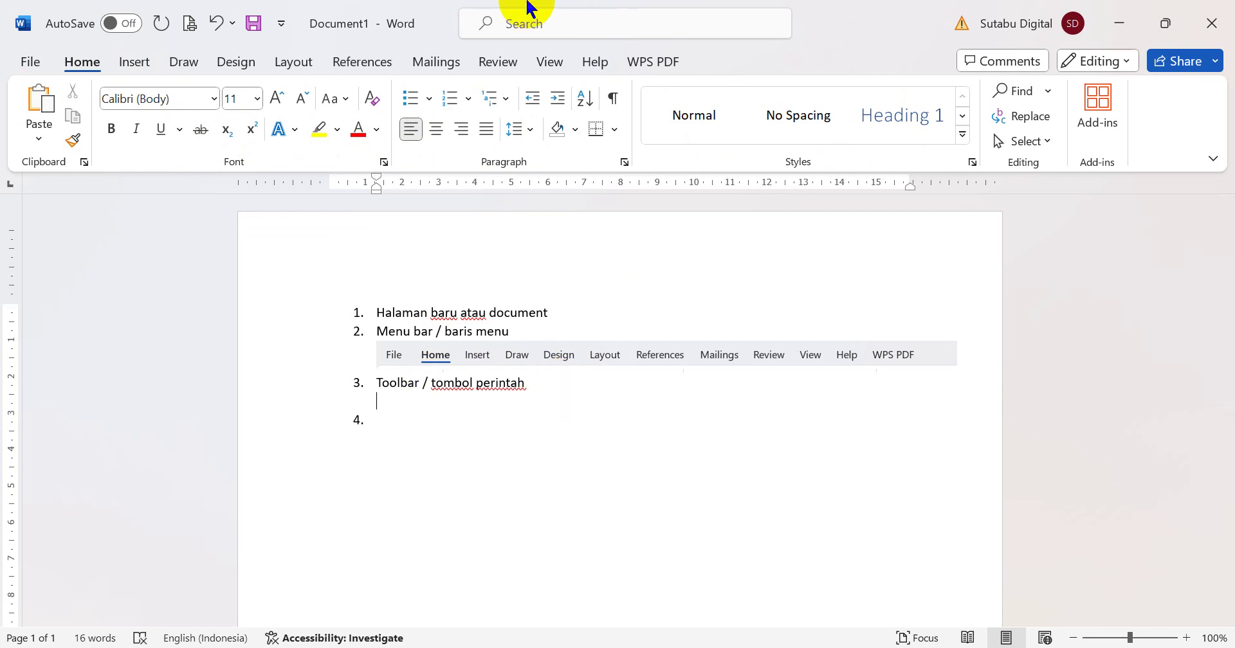
key("super+shift+s")
left_click_drag(12, 70, 1220, 169)
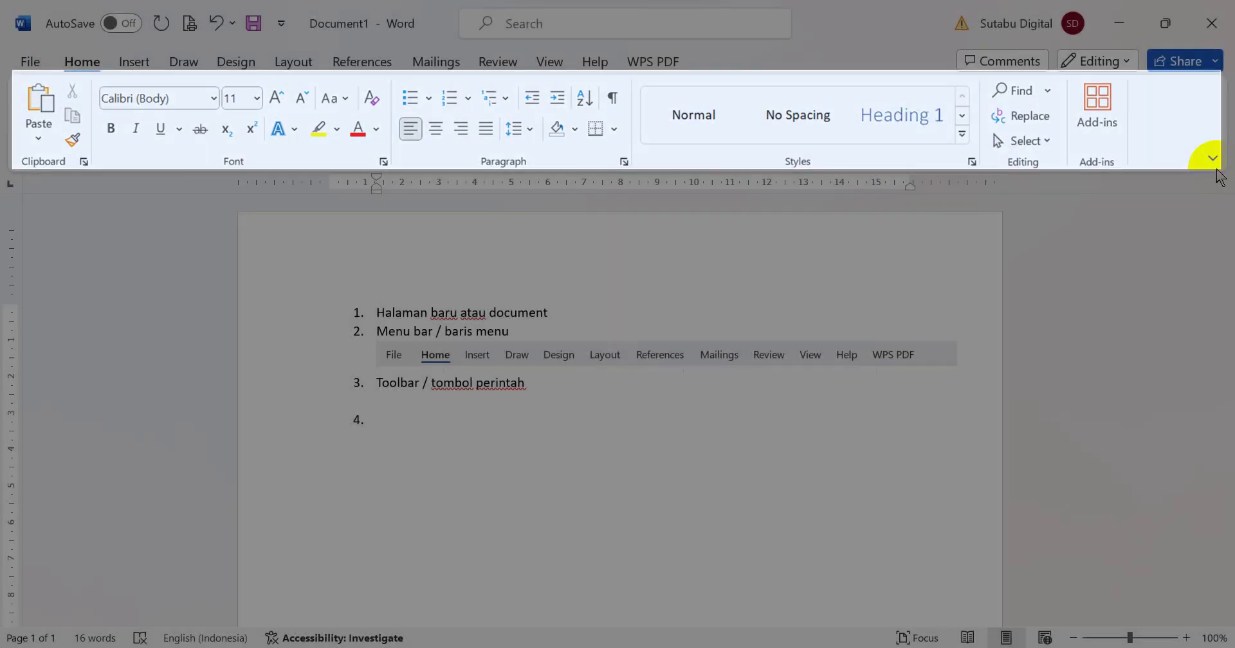
key("ctrl+v")
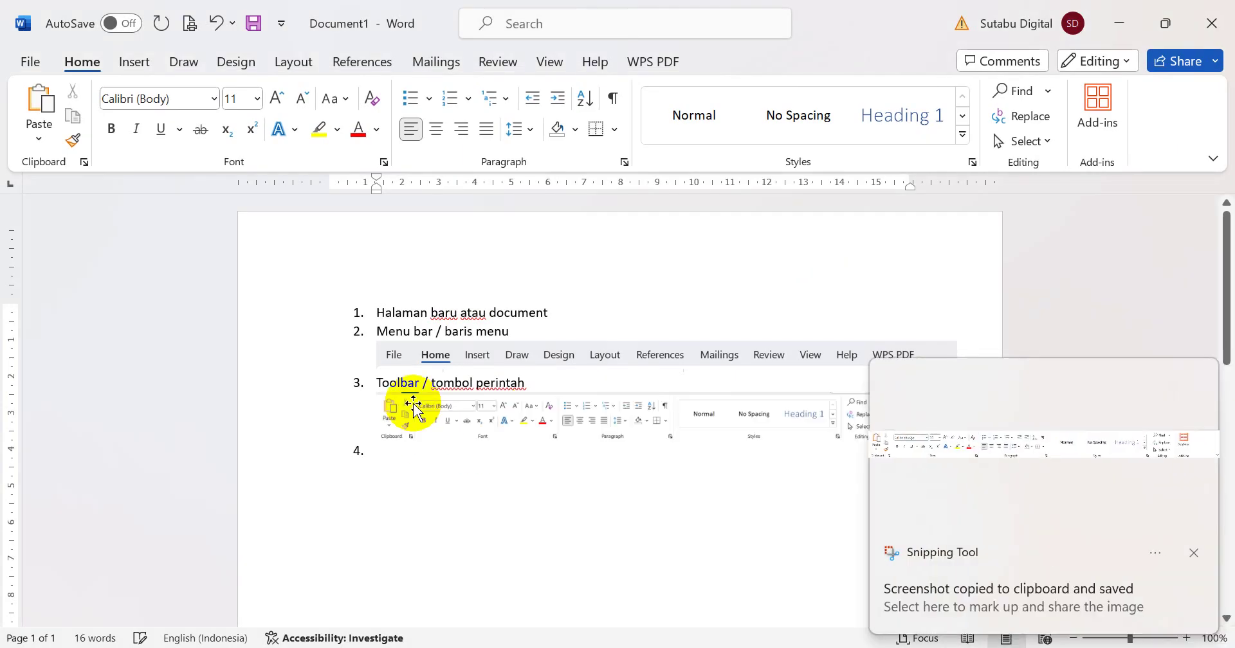
Dismiss the snip notification and write "Quick access toolbar = tombol pintas" as list item 4
left_click(1193, 555)
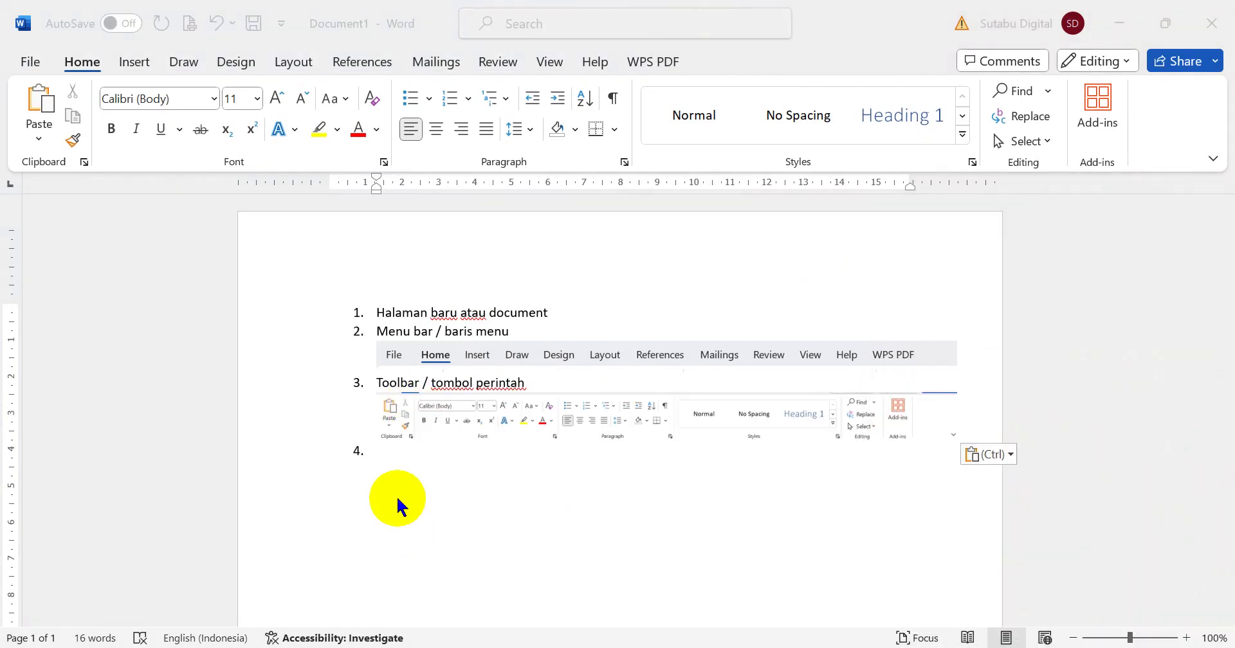
left_click(389, 449)
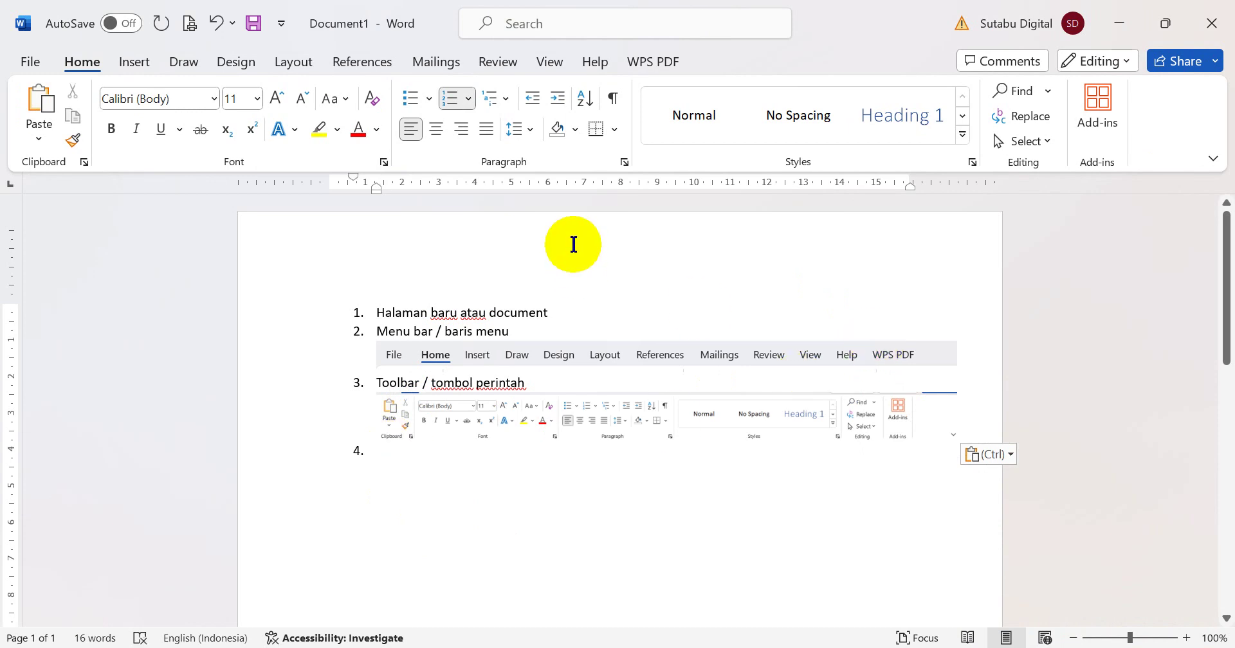
key("super+shift+s")
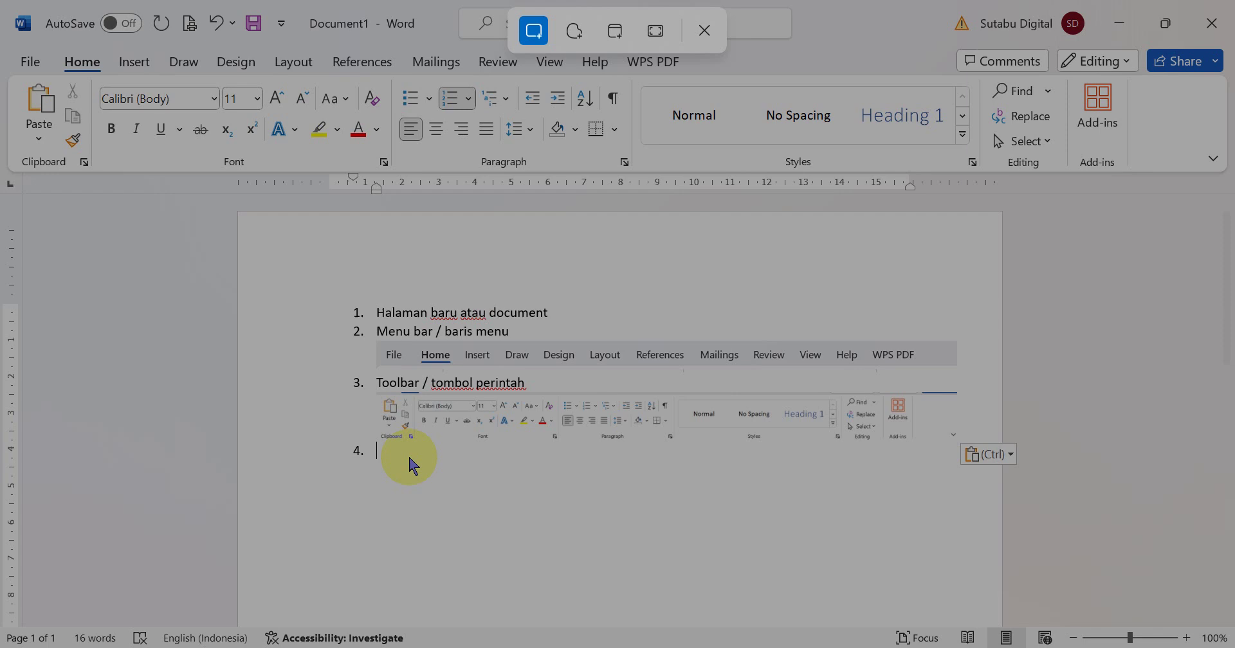
left_click(704, 35)
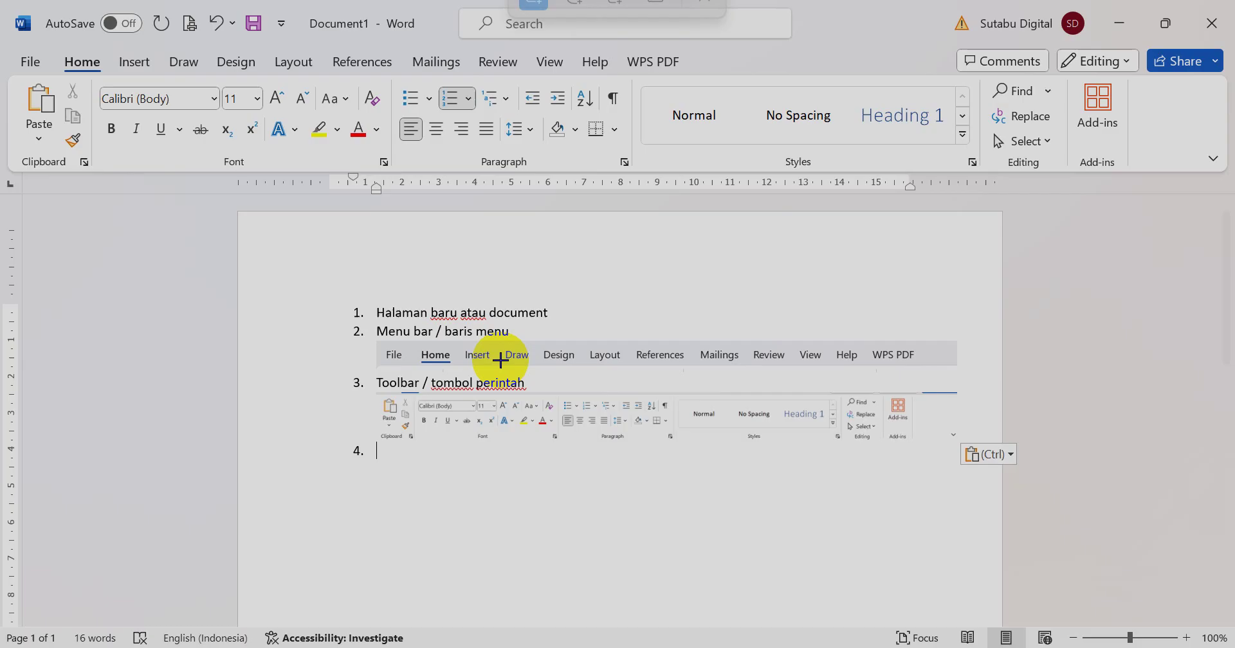
type("qu")
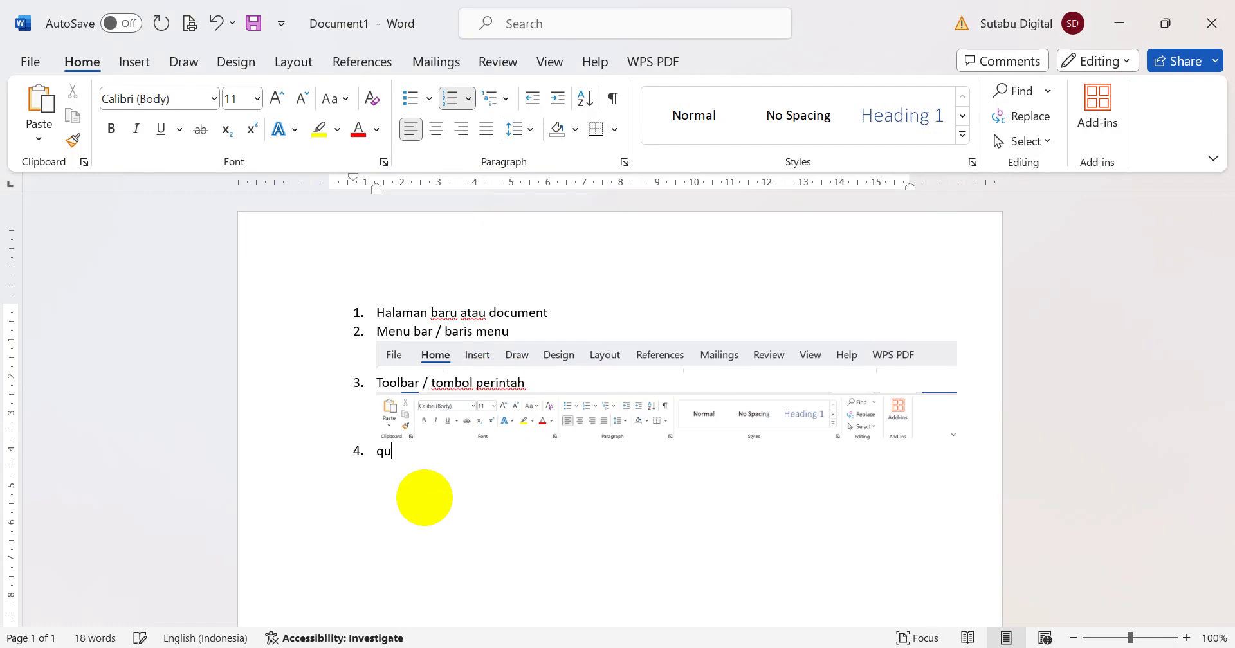
type("ick access toolbar = to")
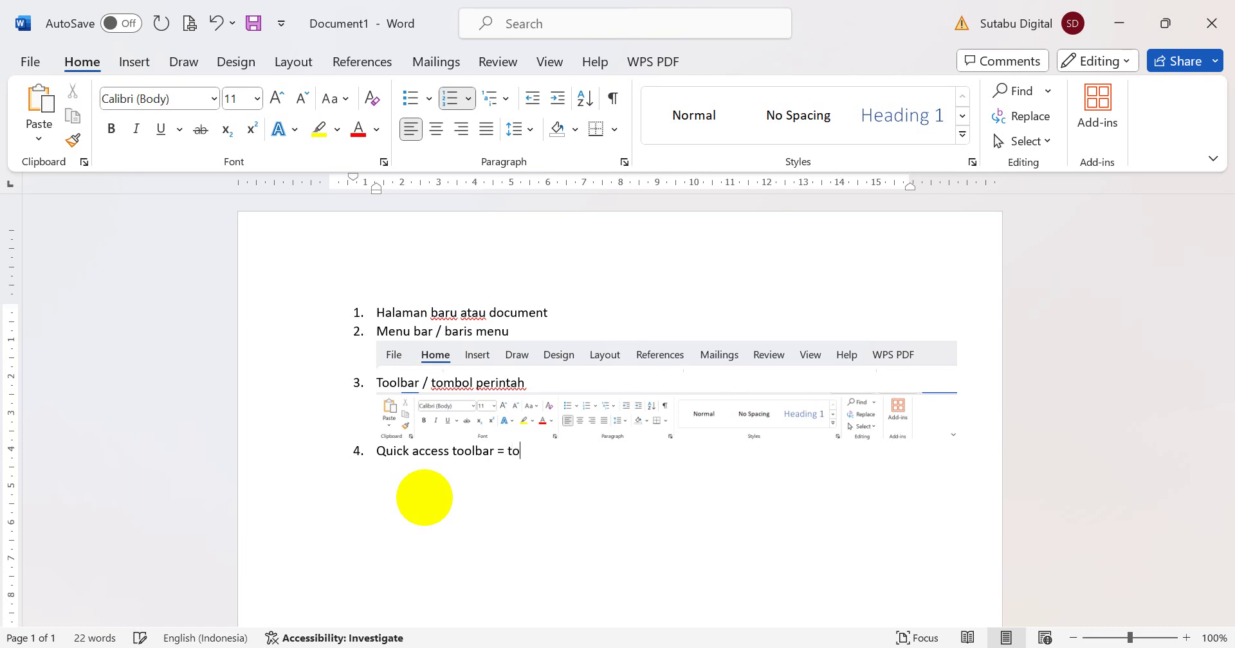
type("mbol pintas")
key("Return")
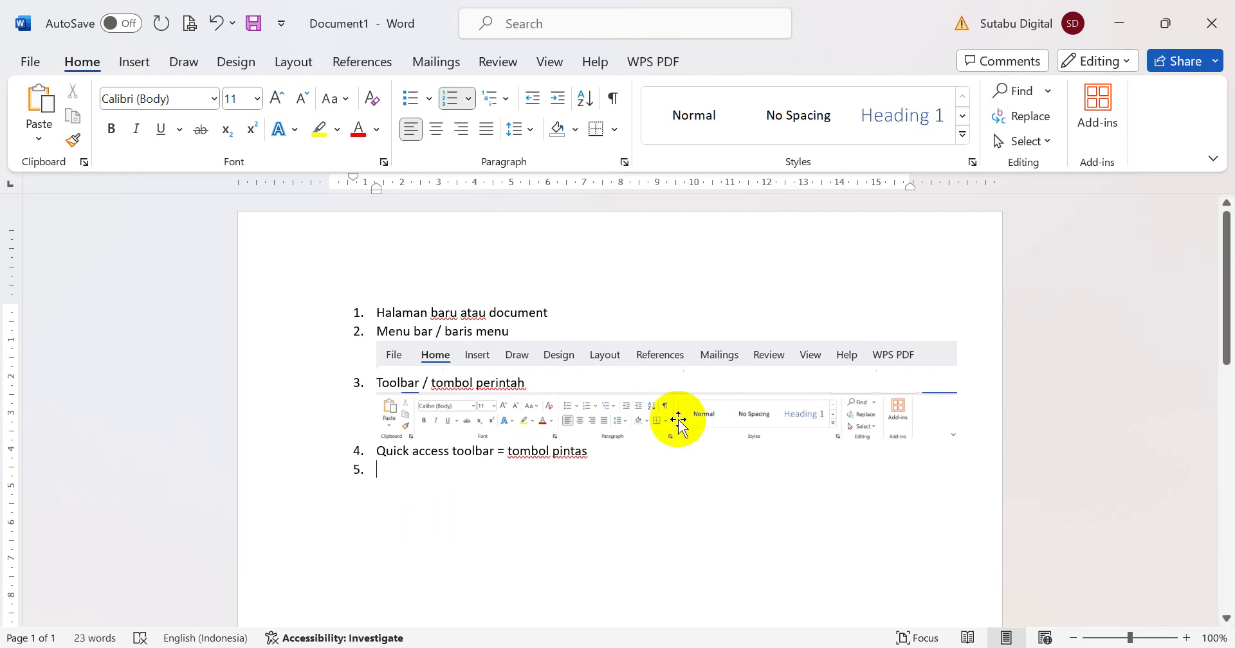
Add an unnumbered line under item 4 and paste a new screen snip of the Quick Access Toolbar there
key("Return")
key("BackSpace")
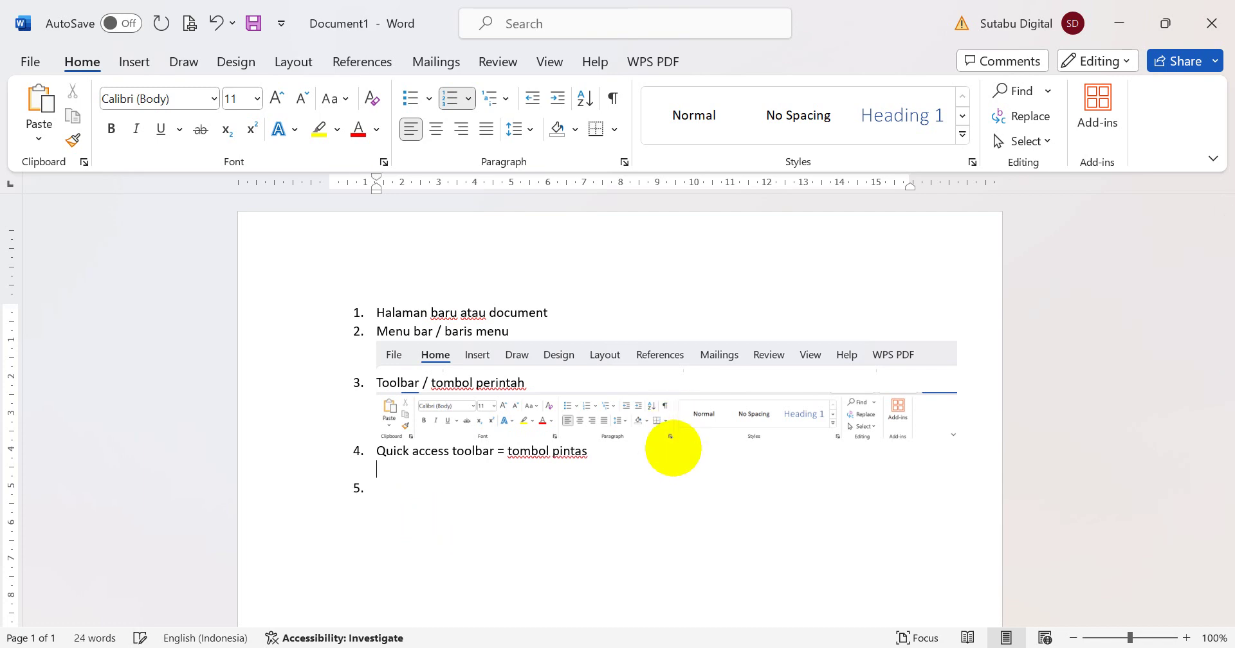
key("ctrl+v")
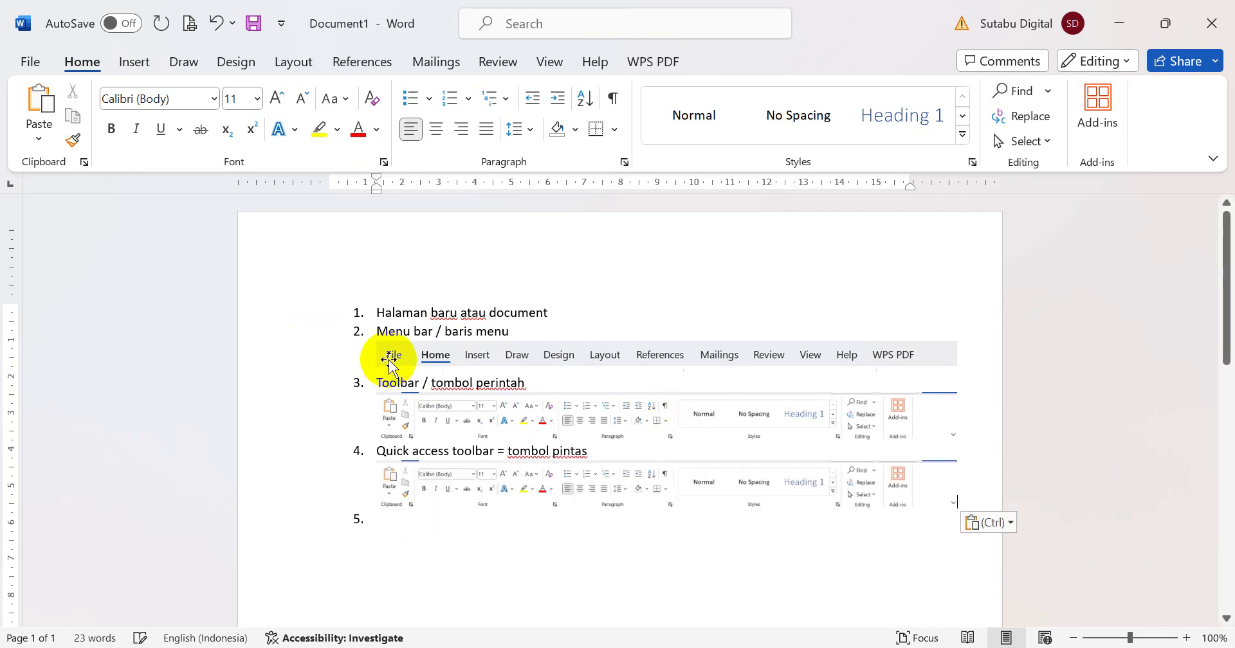
key("ctrl+z")
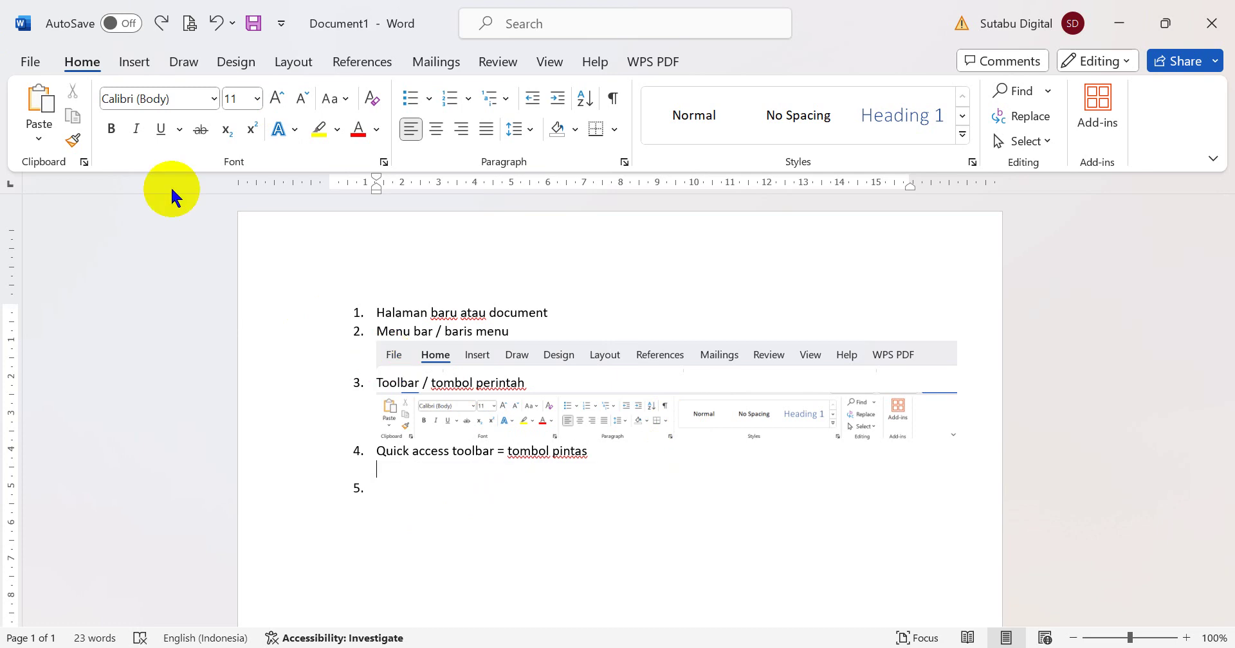
key("super+shift+s")
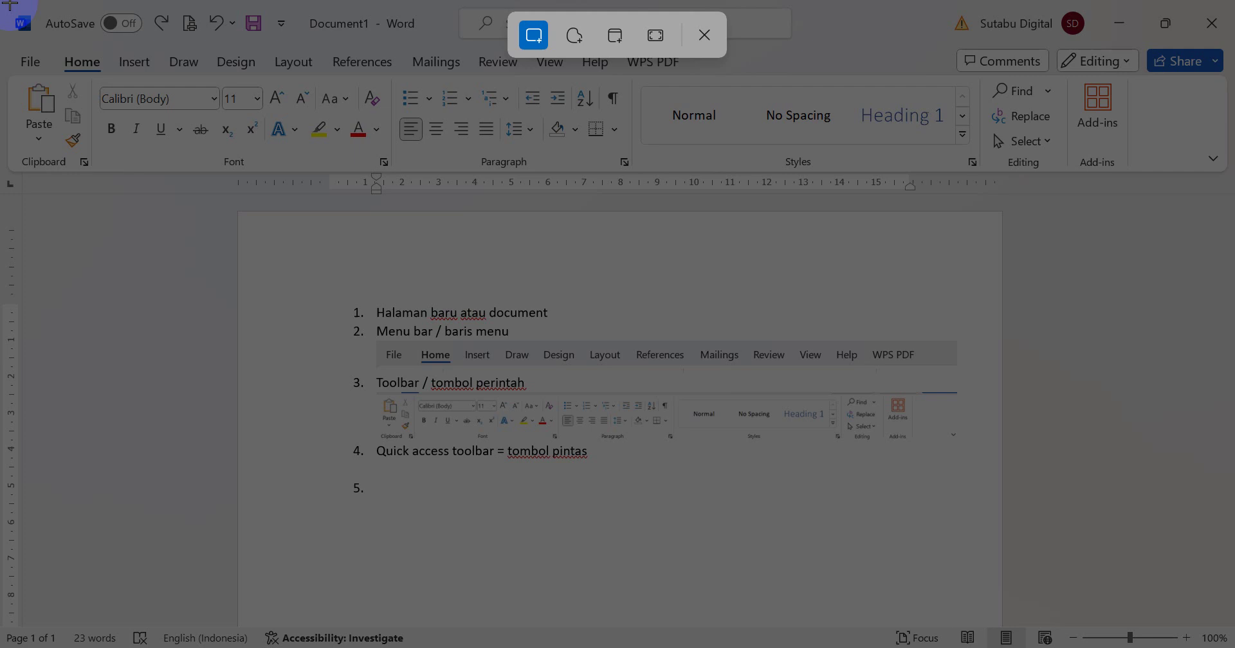
left_click_drag(9, 2, 273, 48)
key("ctrl+v")
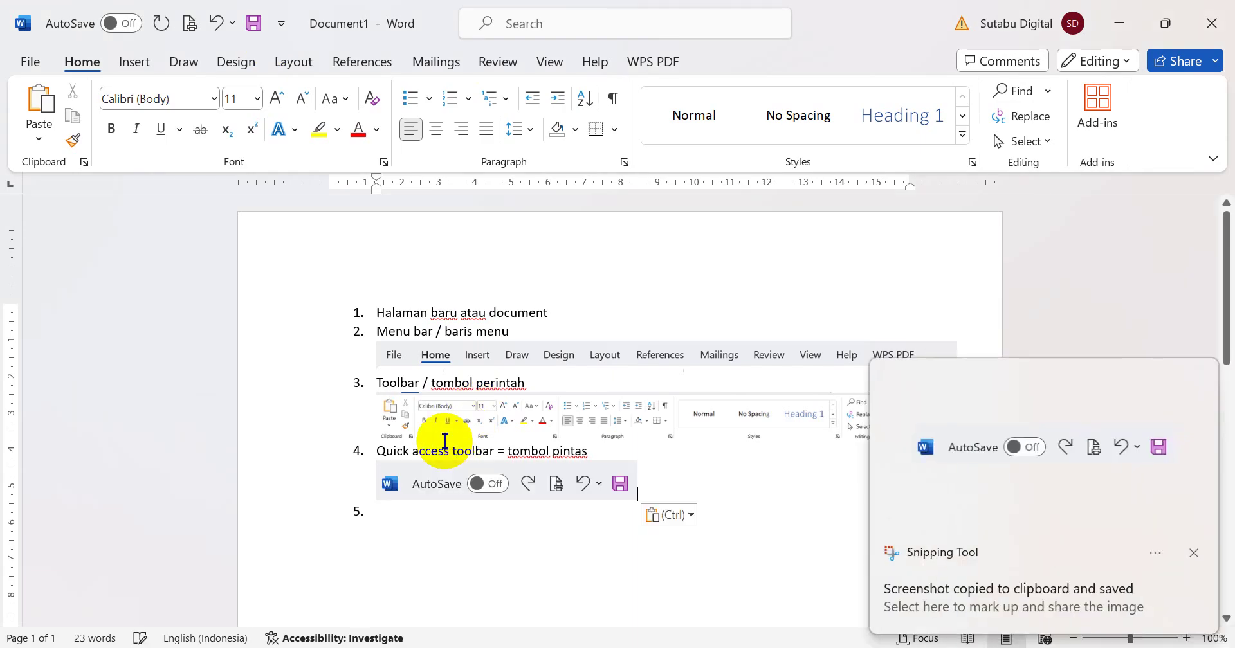
left_click(1194, 553)
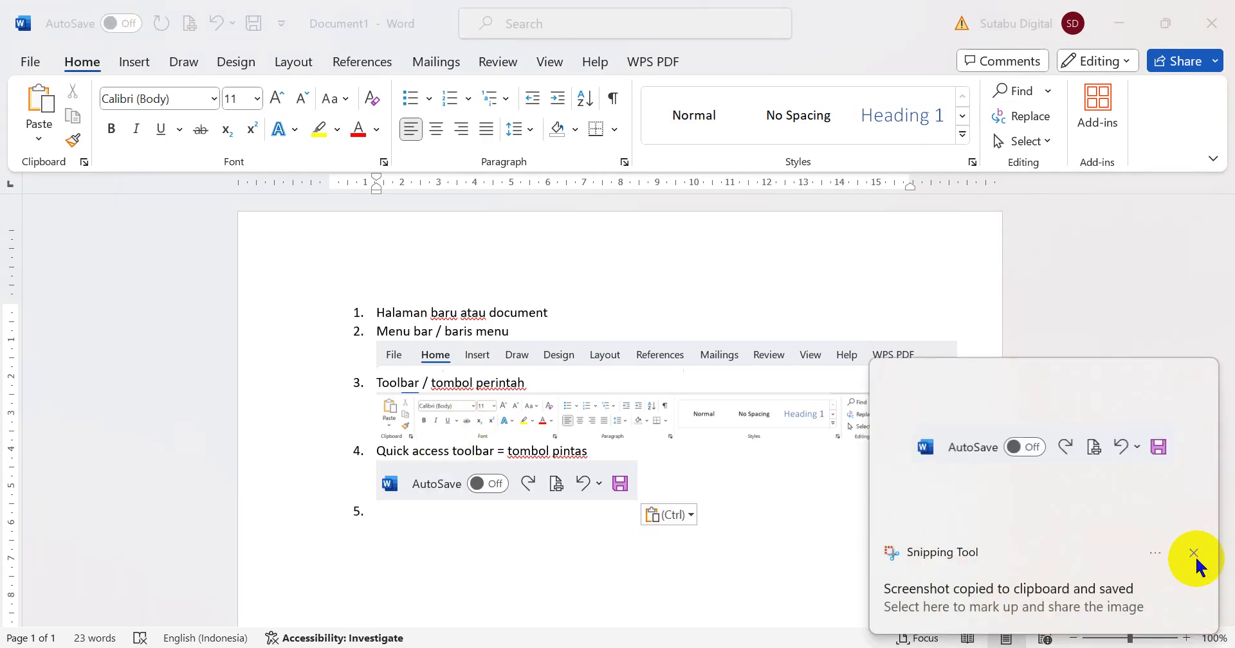
left_click(454, 512)
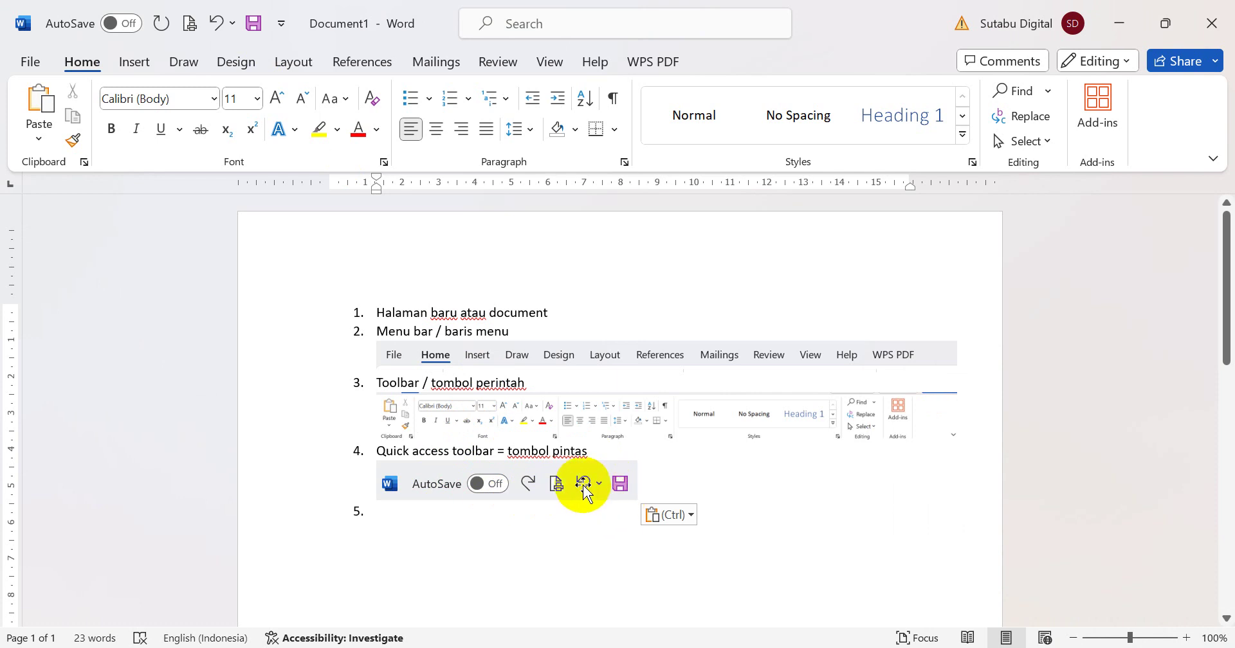
View the Insert and Draw command groups, and return to the Home commands
left_click(30, 65)
left_click(31, 65)
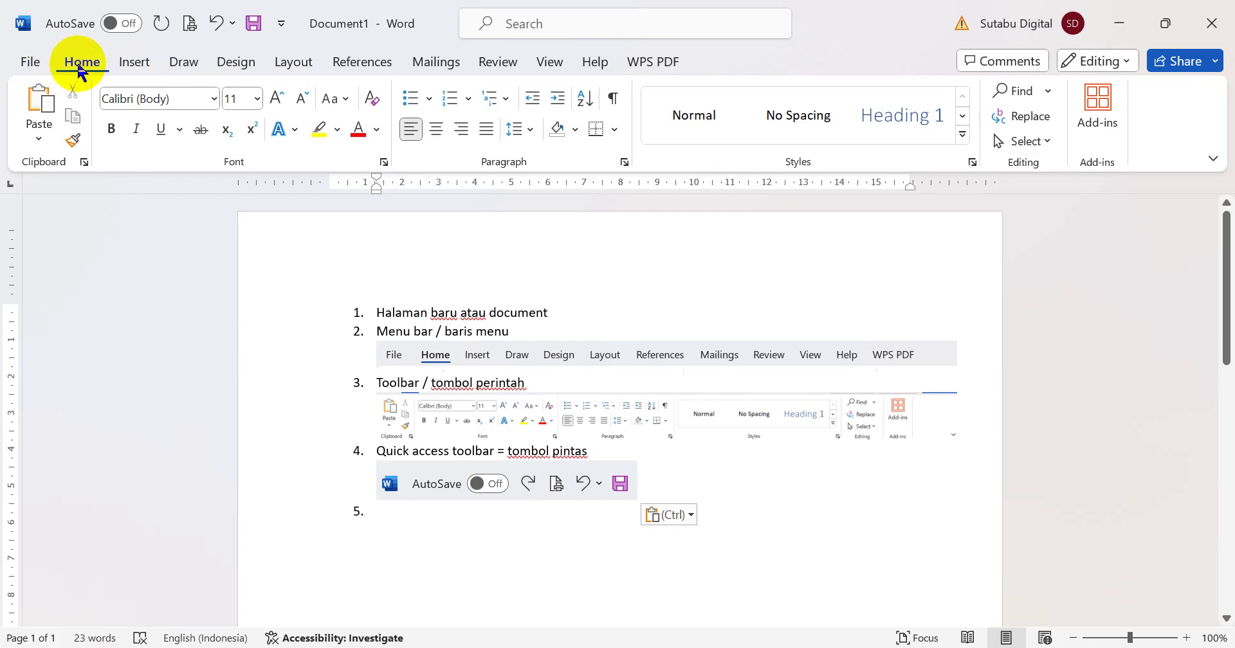
left_click(124, 64)
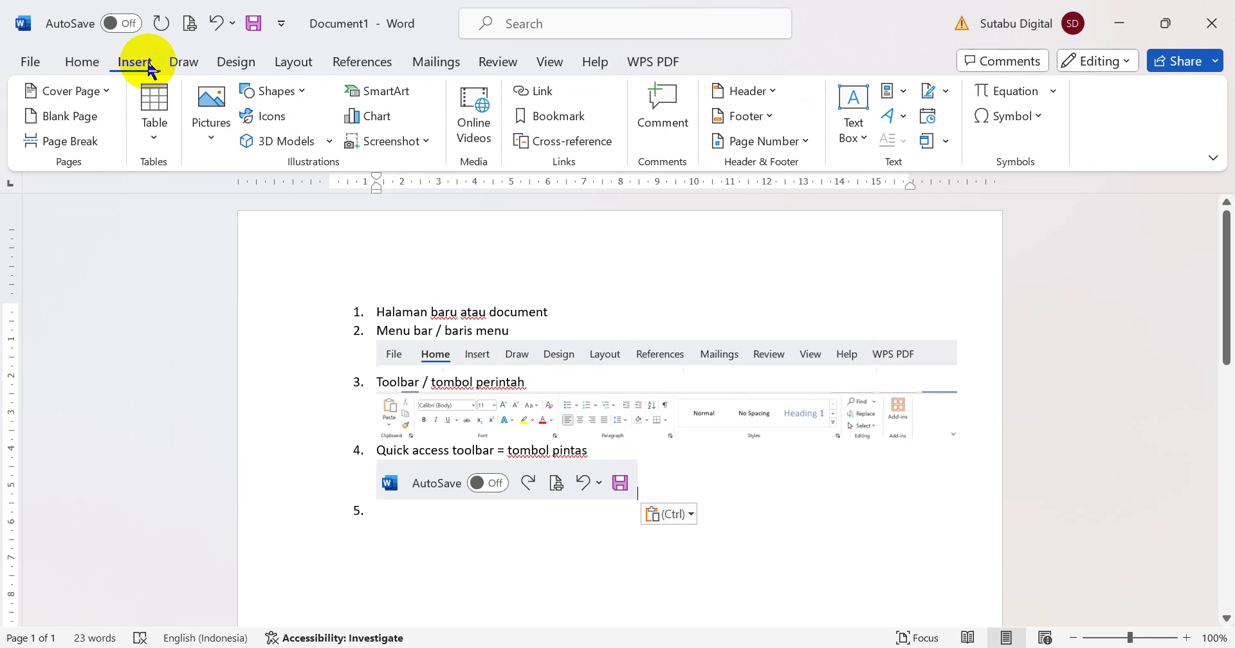
left_click(176, 65)
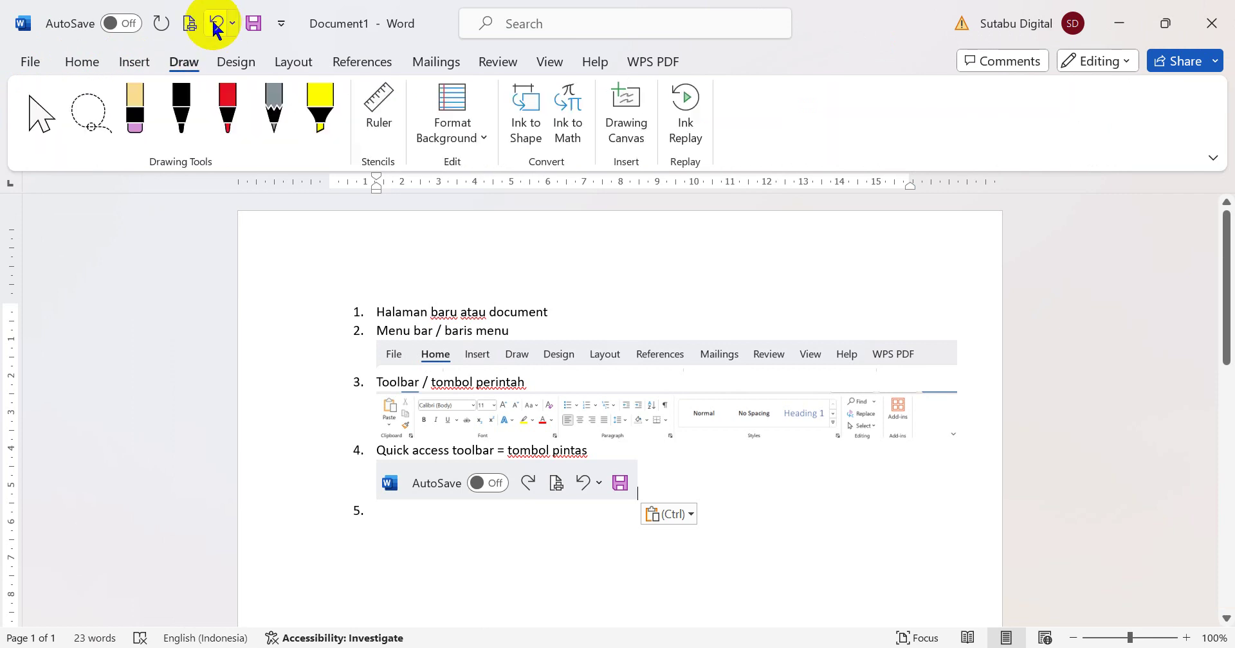
left_click(82, 67)
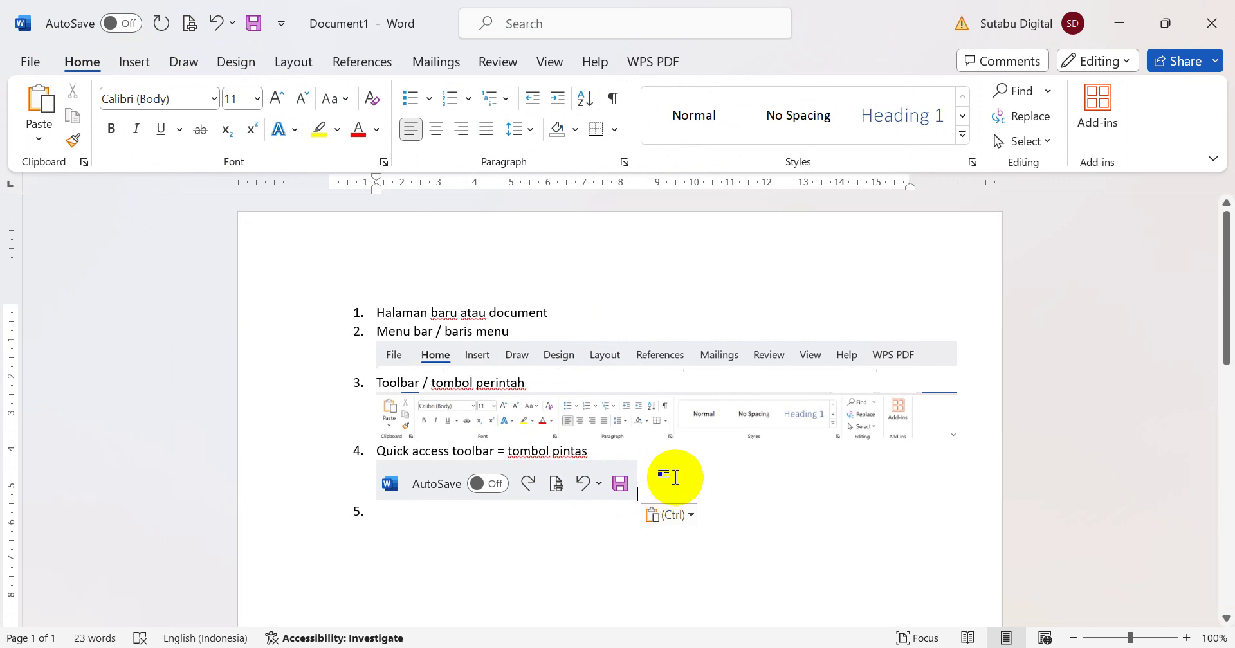
Add a blank line below the Quick Access Toolbar snip and capture a screen snip of the minimize, restore and close buttons
key("Return")
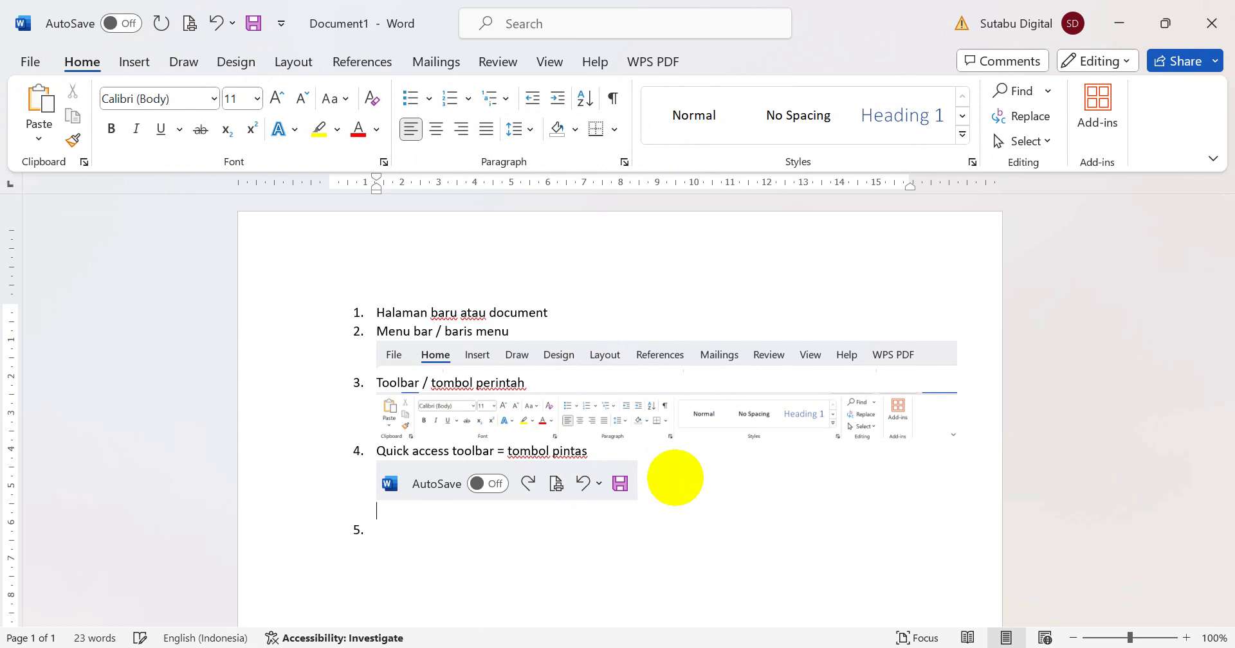
left_click(480, 530)
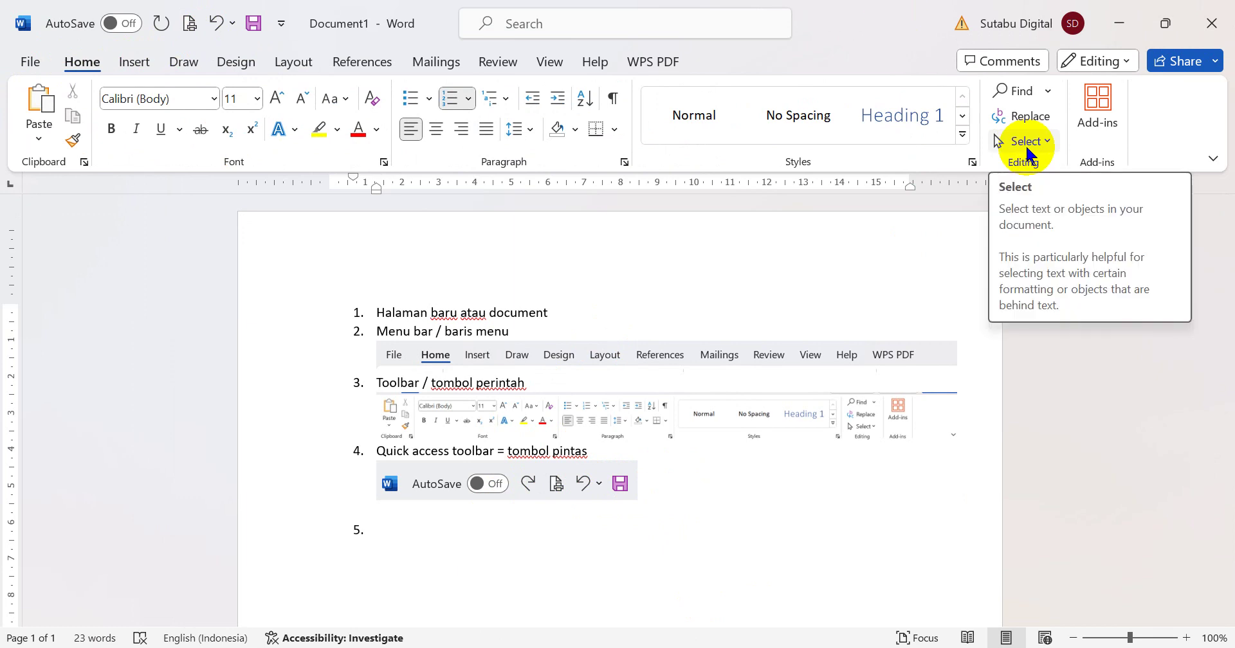
key("super+shift+s")
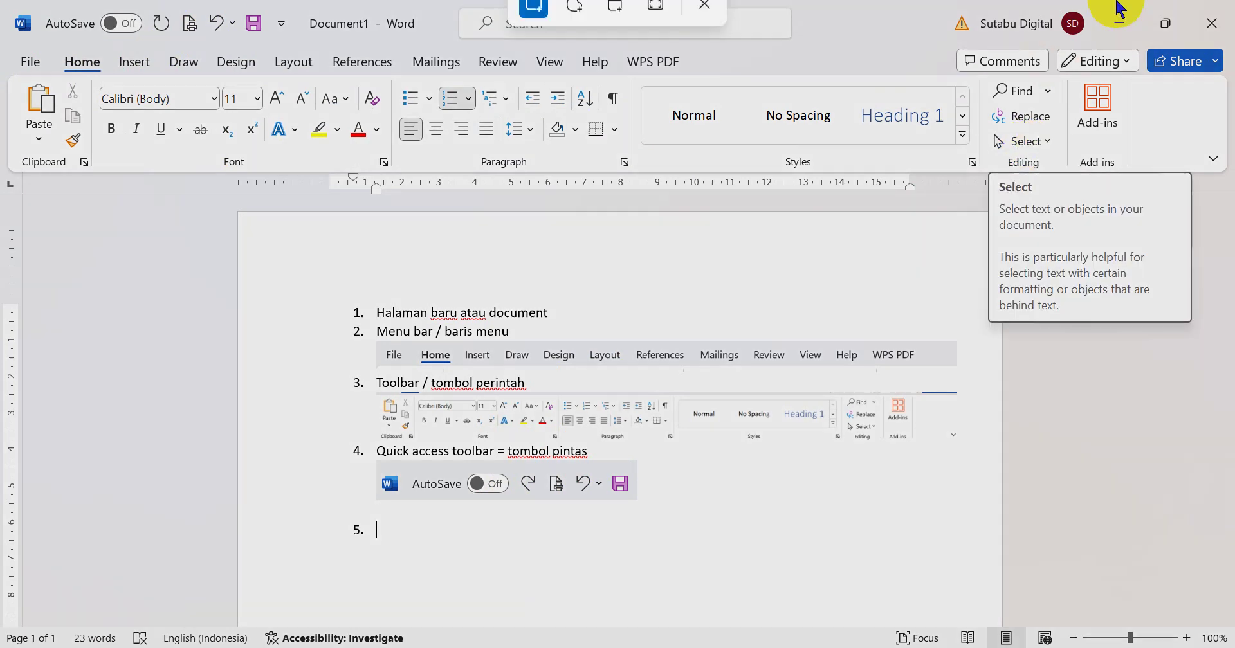
left_click_drag(1097, 1, 1225, 39)
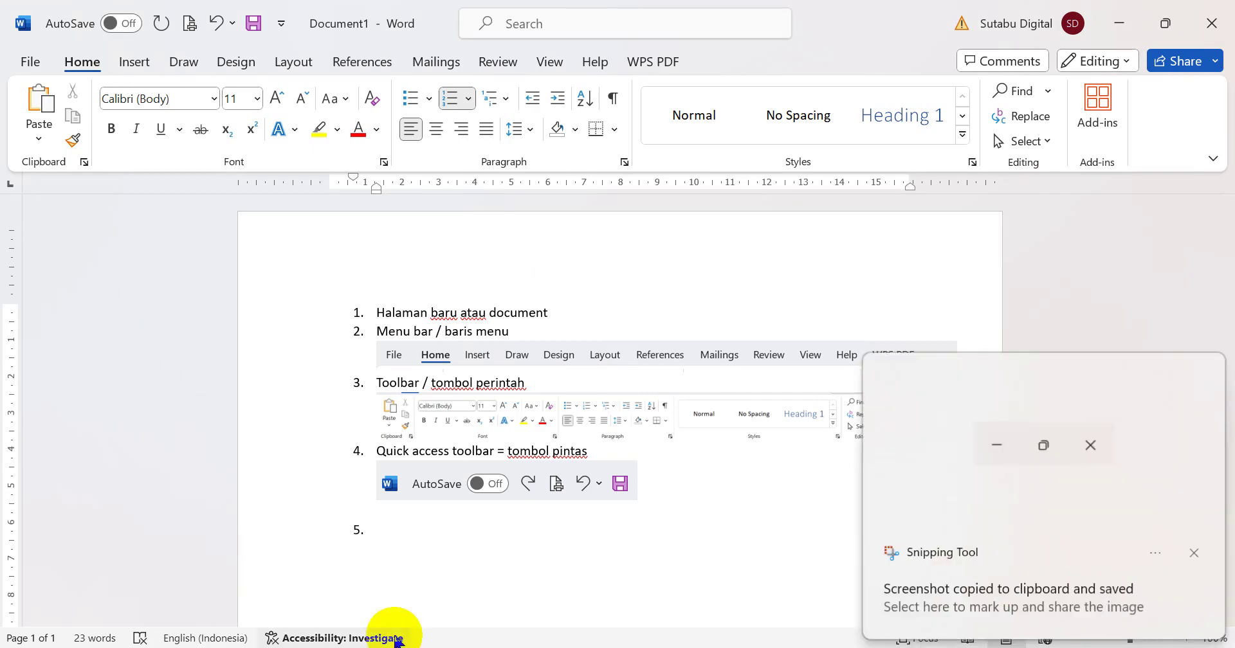
Write "Control jendela / pengaturan jendela" as list item 5
type("co")
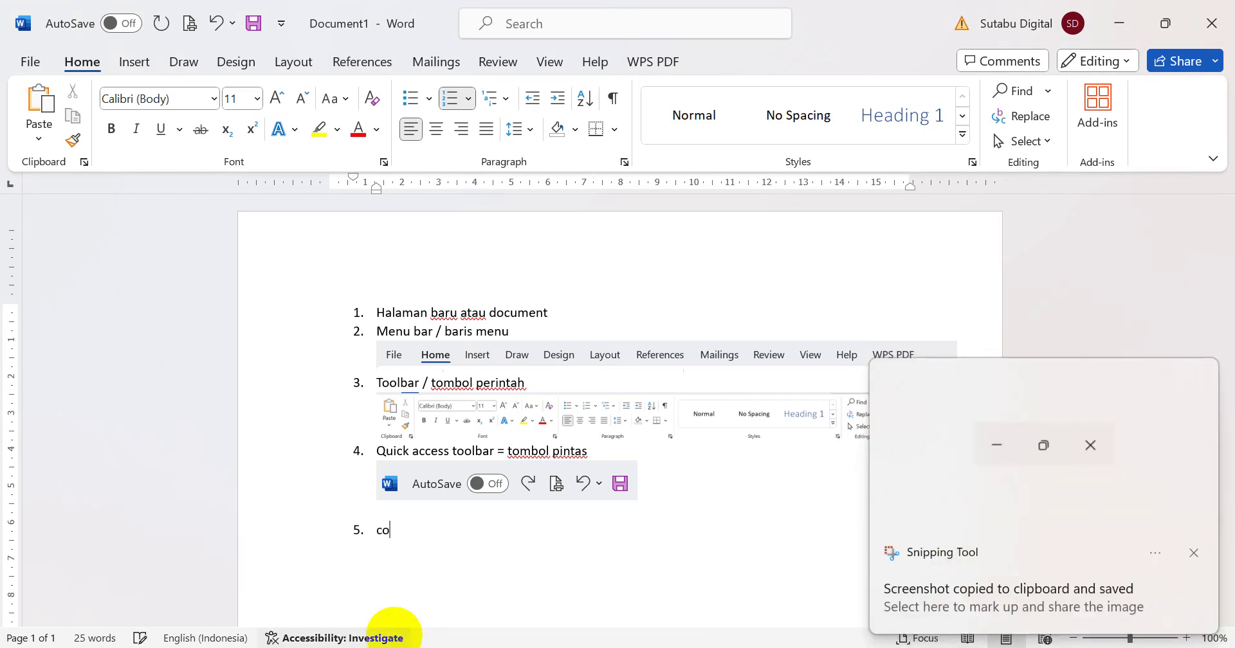
type("ntrol jendela =")
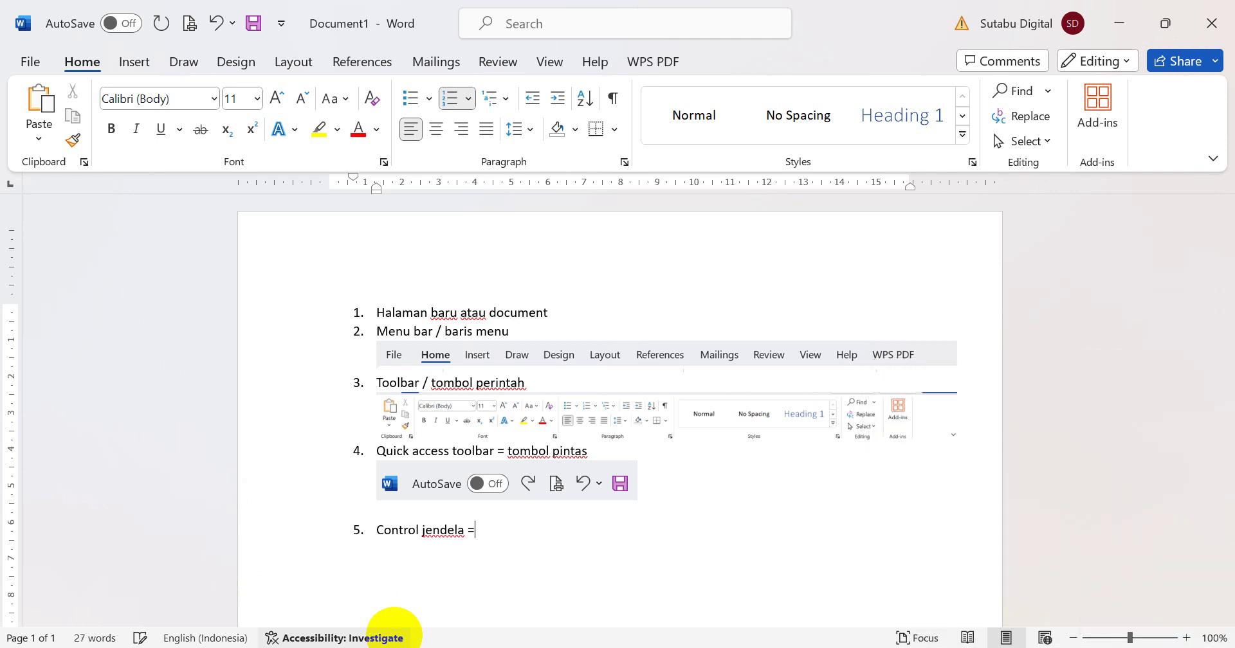
key("BackSpace")
key("BackSpace")
type("/ pengaturta")
key("BackSpace")
type("an ")
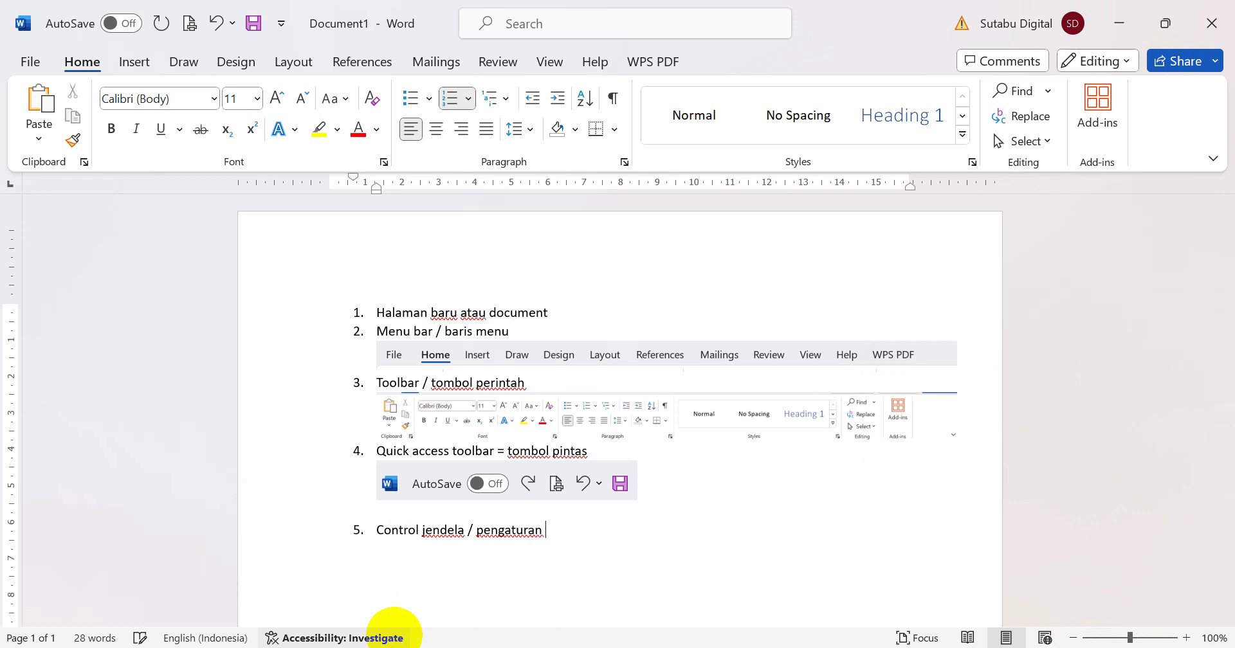
type("jendela")
key("Return")
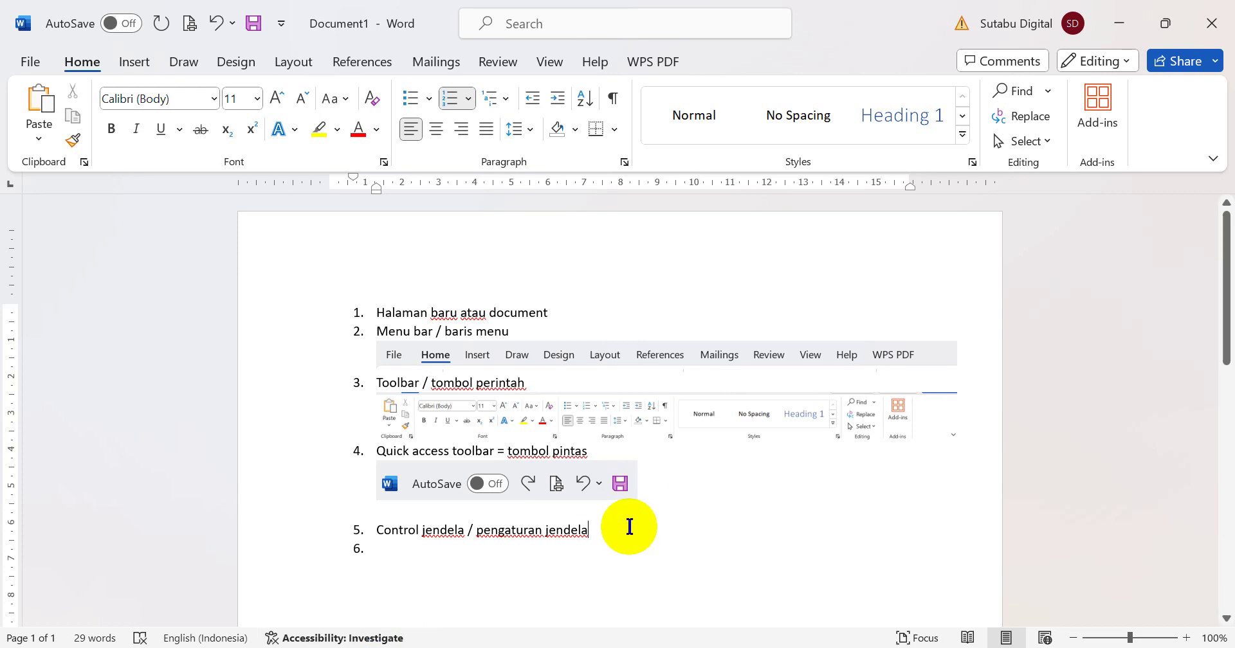
Add an unnumbered line under item 5 and paste the window control buttons snip there
key("Return")
key("BackSpace")
key("ctrl+v")
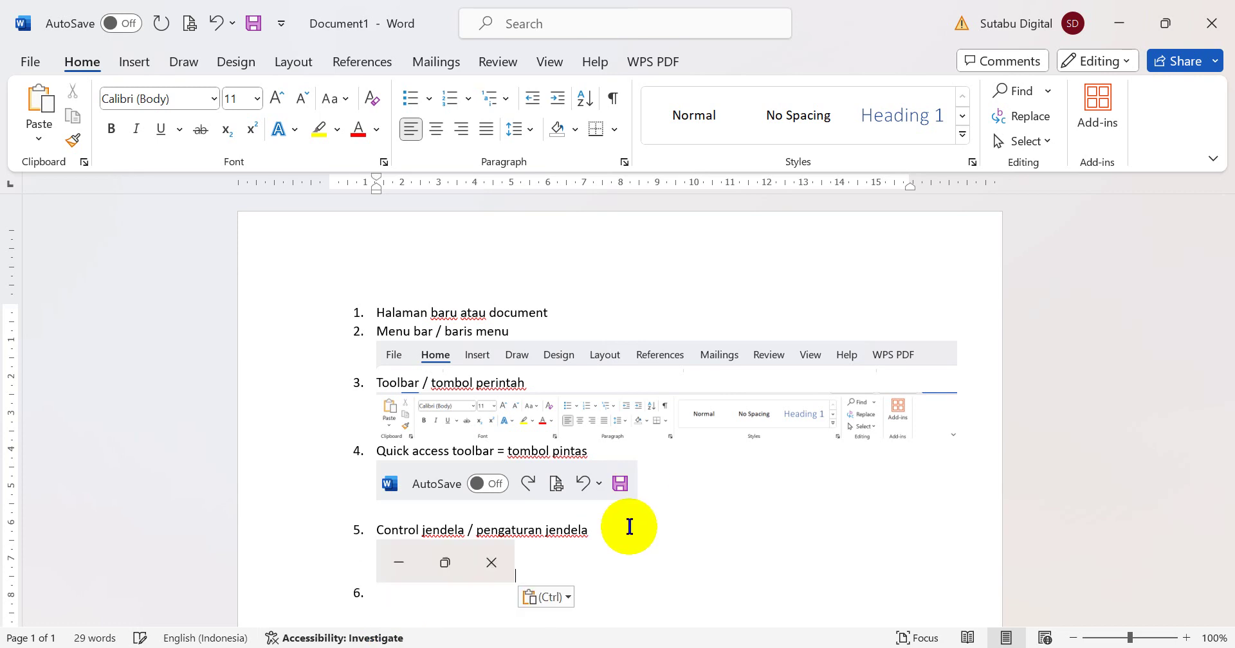
Label the three window control buttons 1, 2 and 3 on a line beneath their snip
key("Return")
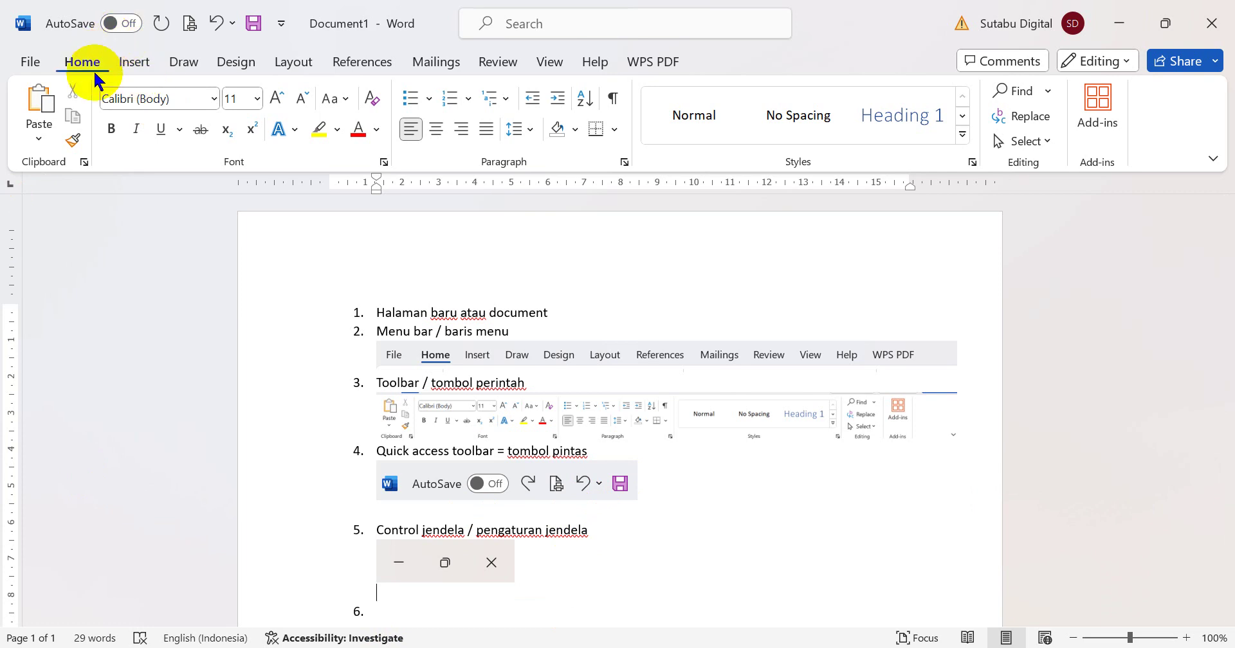
left_click(130, 67)
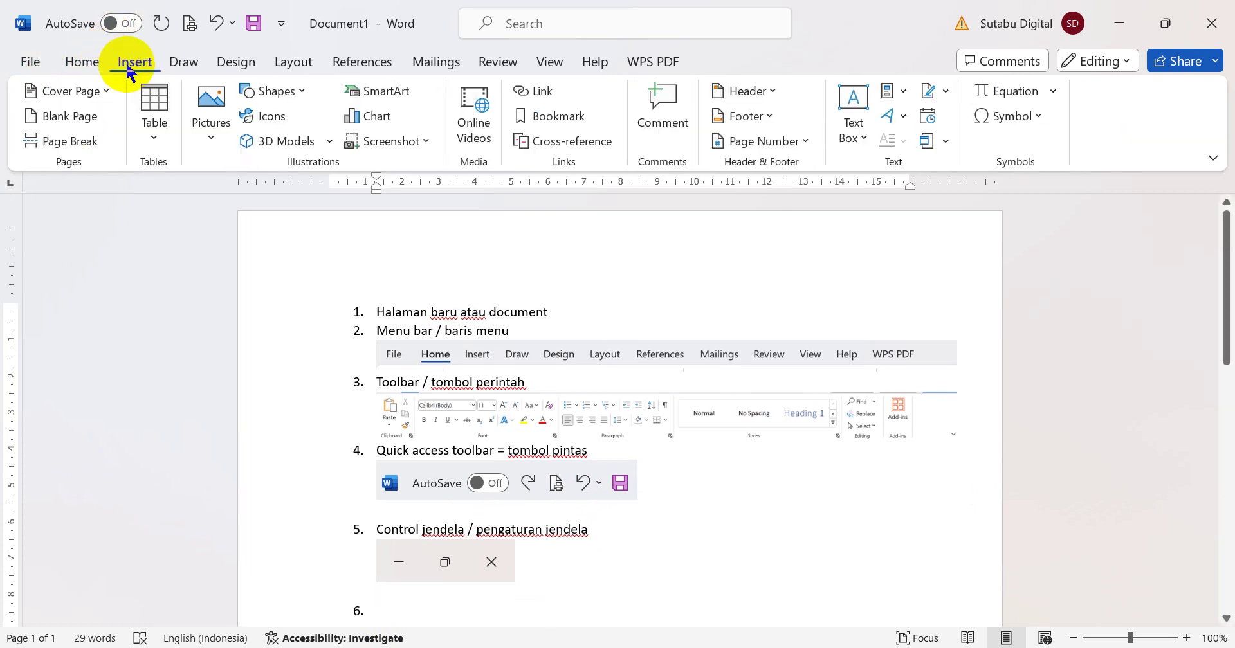
left_click(83, 61)
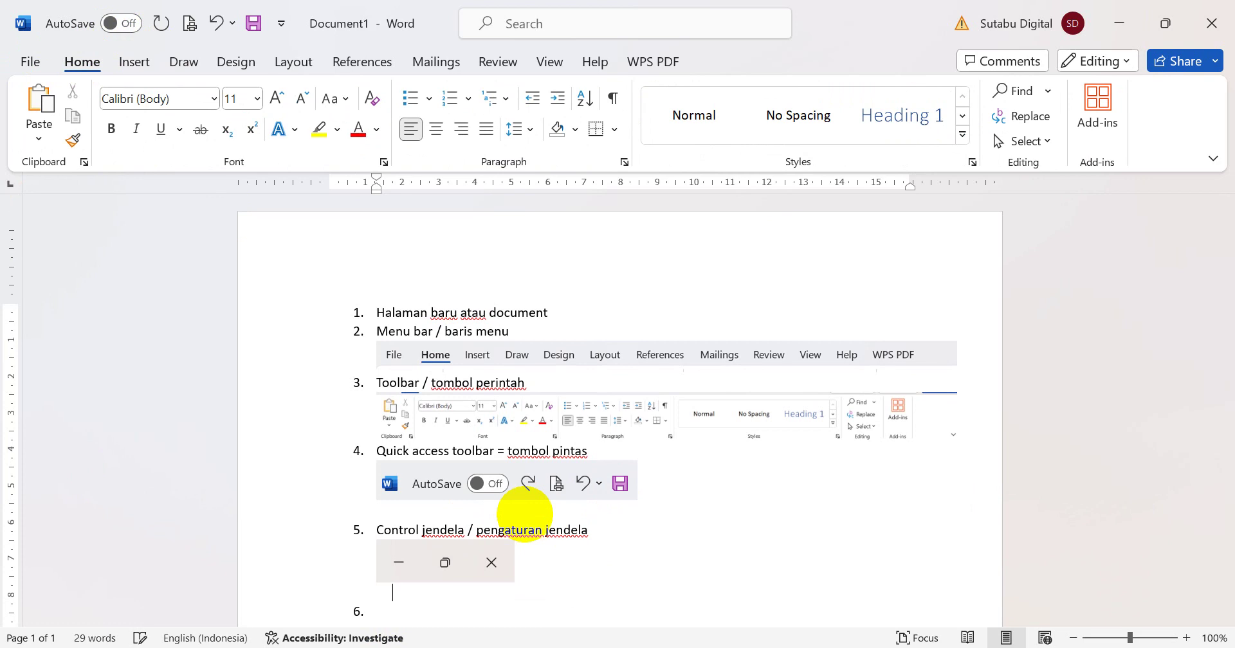
type("1")
key("Tab")
type("2    3")
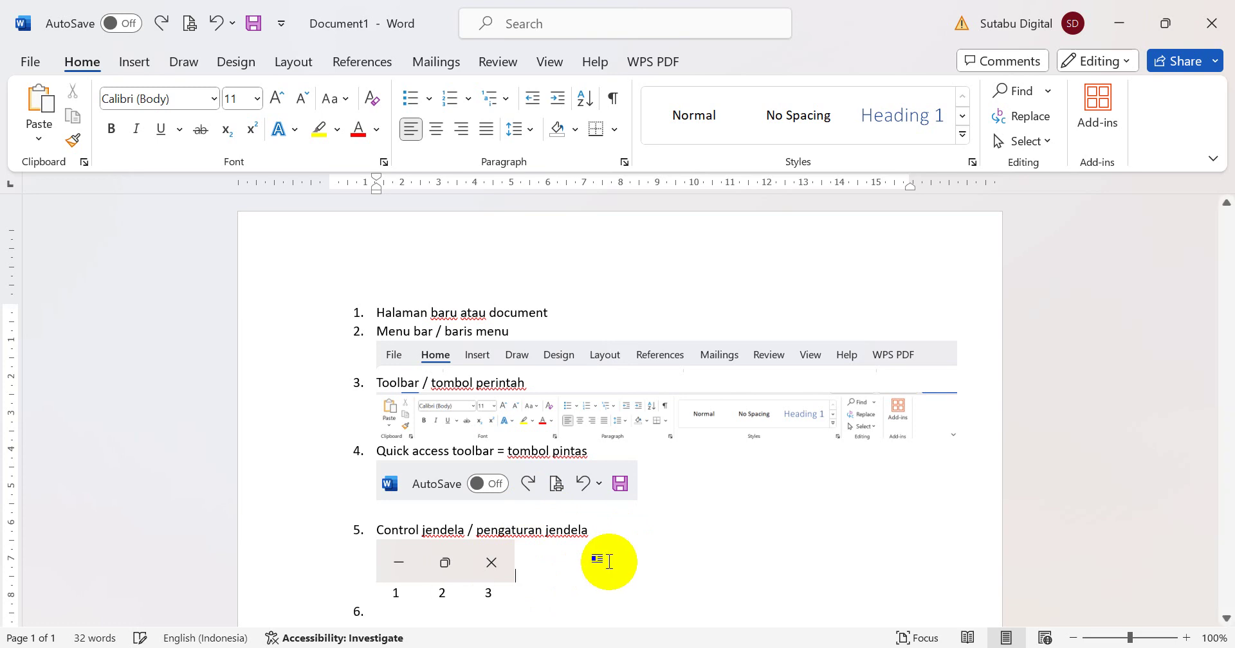
Replace the empty item 6 with an unnumbered line reading "1 = minimize = untuk menutup jendela menjadi icon yang aktif"
left_click(565, 604)
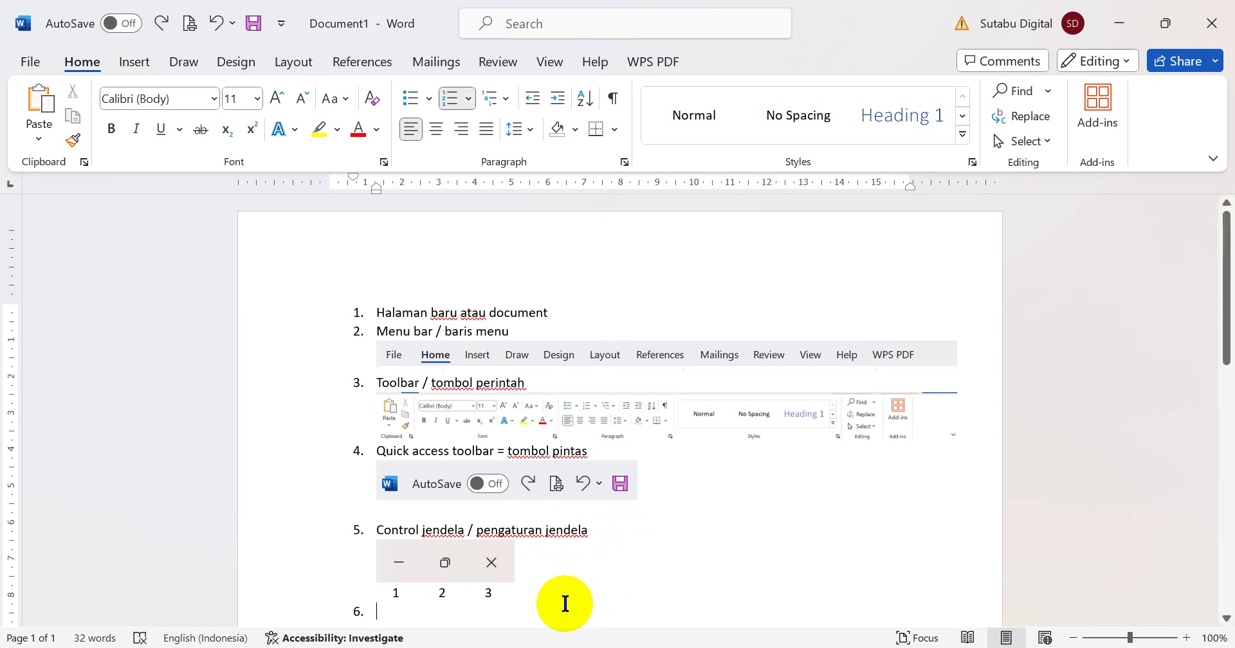
key("BackSpace")
scroll(565, 604, "down", 1)
scroll(565, 603, "down", 4)
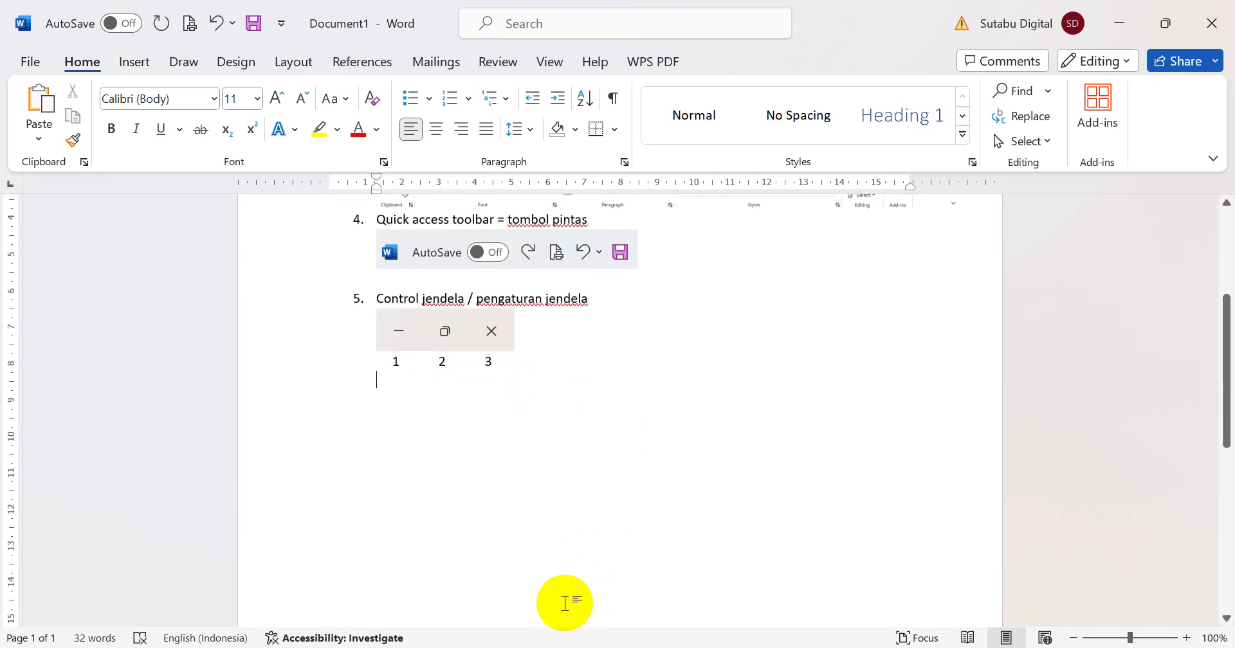
type("1")
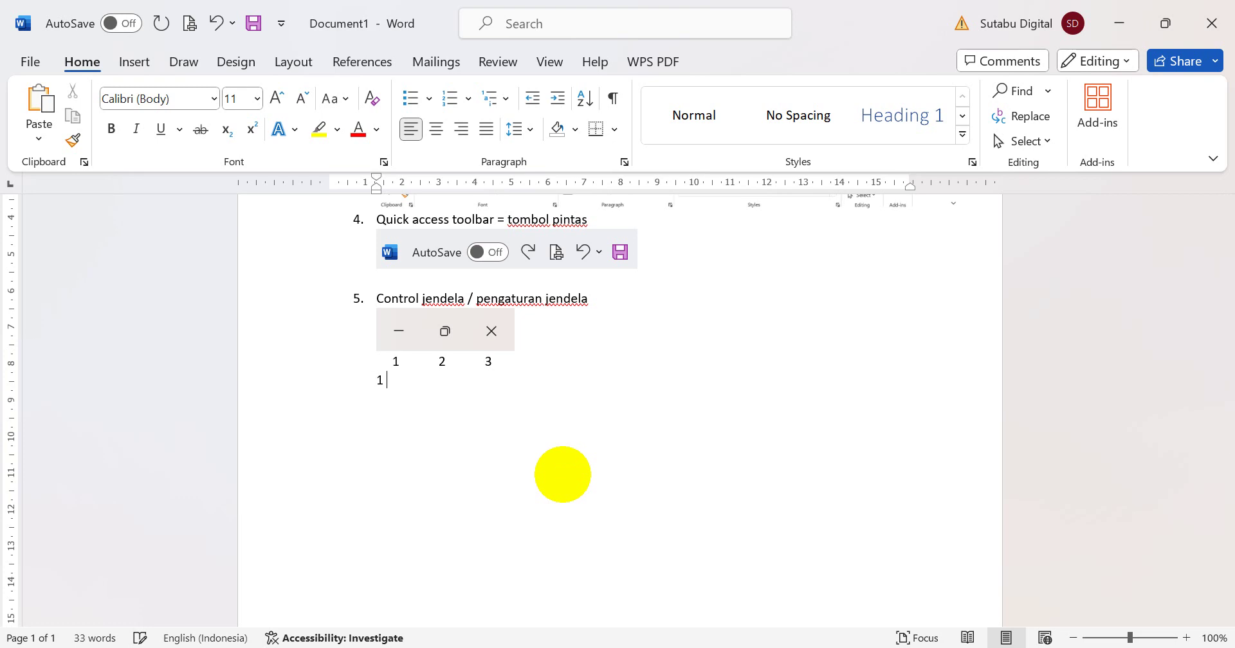
type(" = minimize = untuk m")
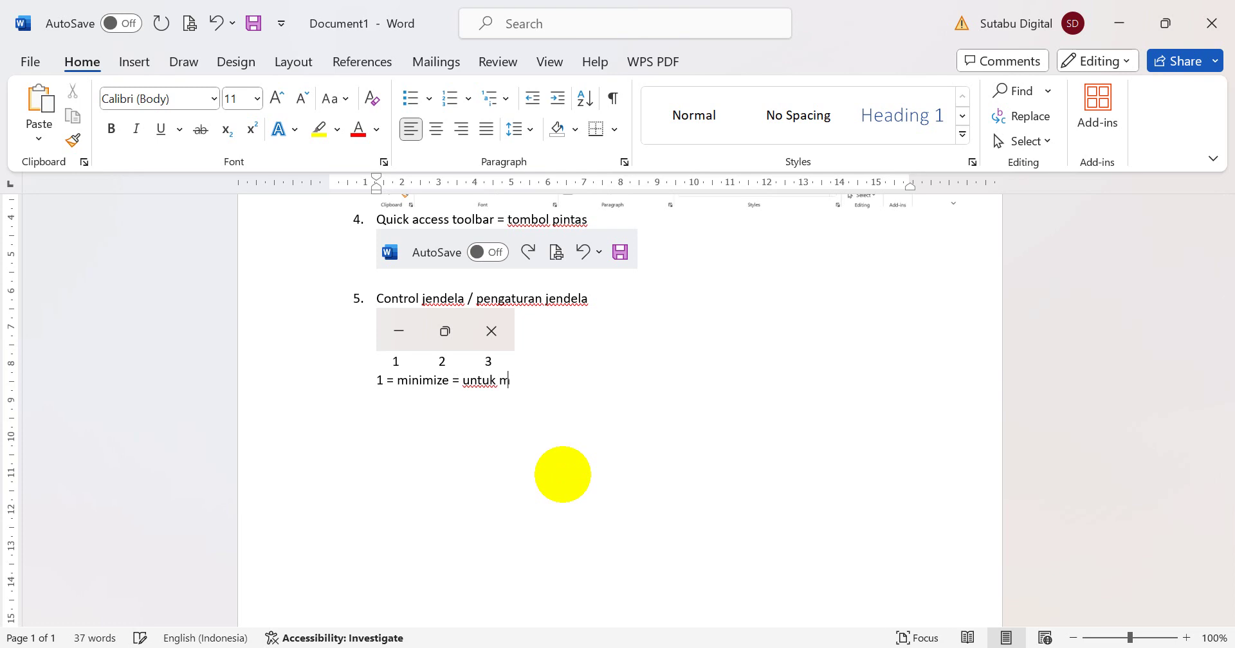
type("enutup jendela menj")
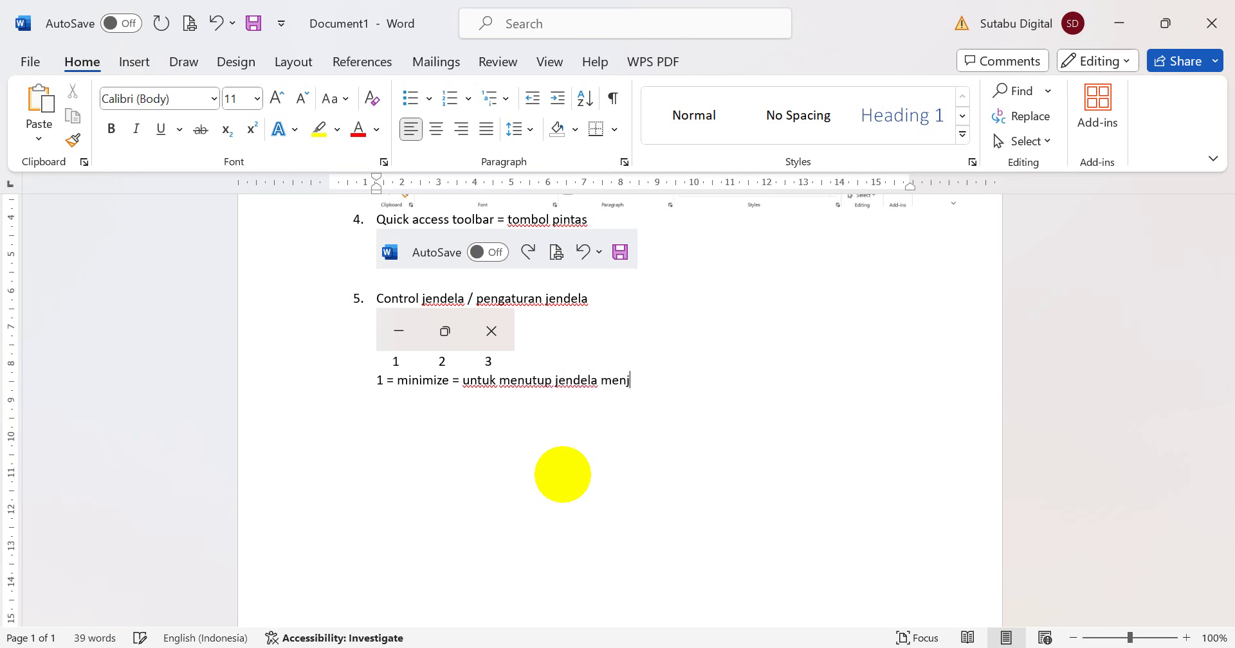
type("adi icon yang ak")
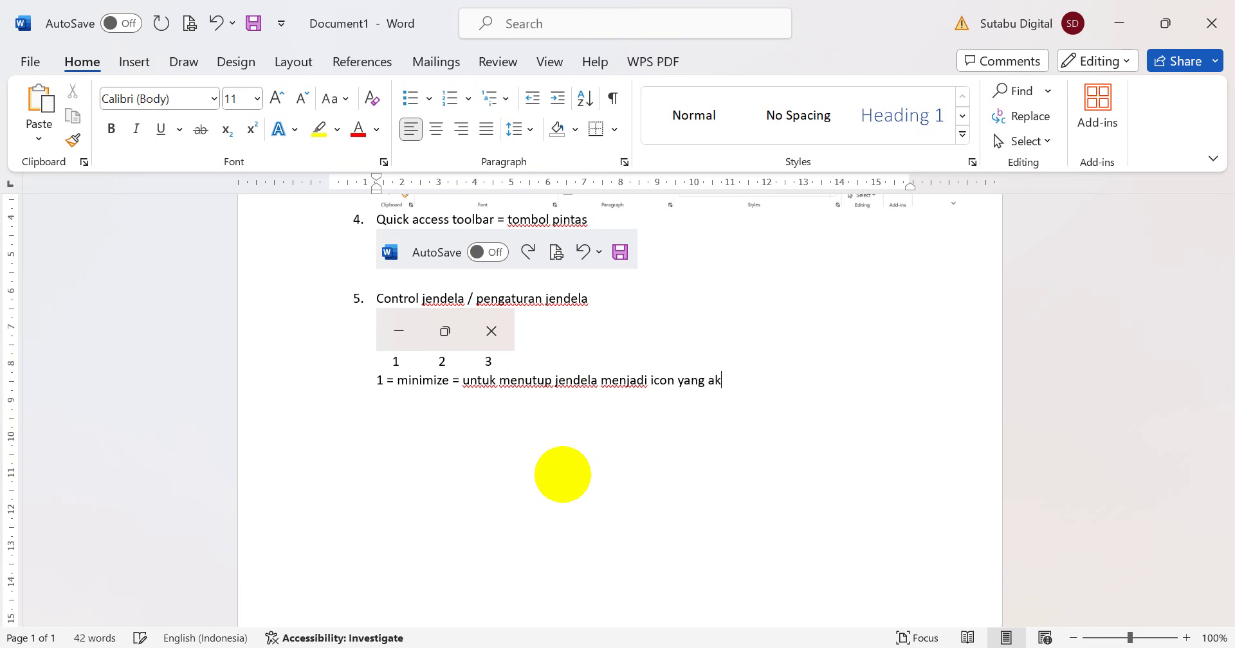
type("tif")
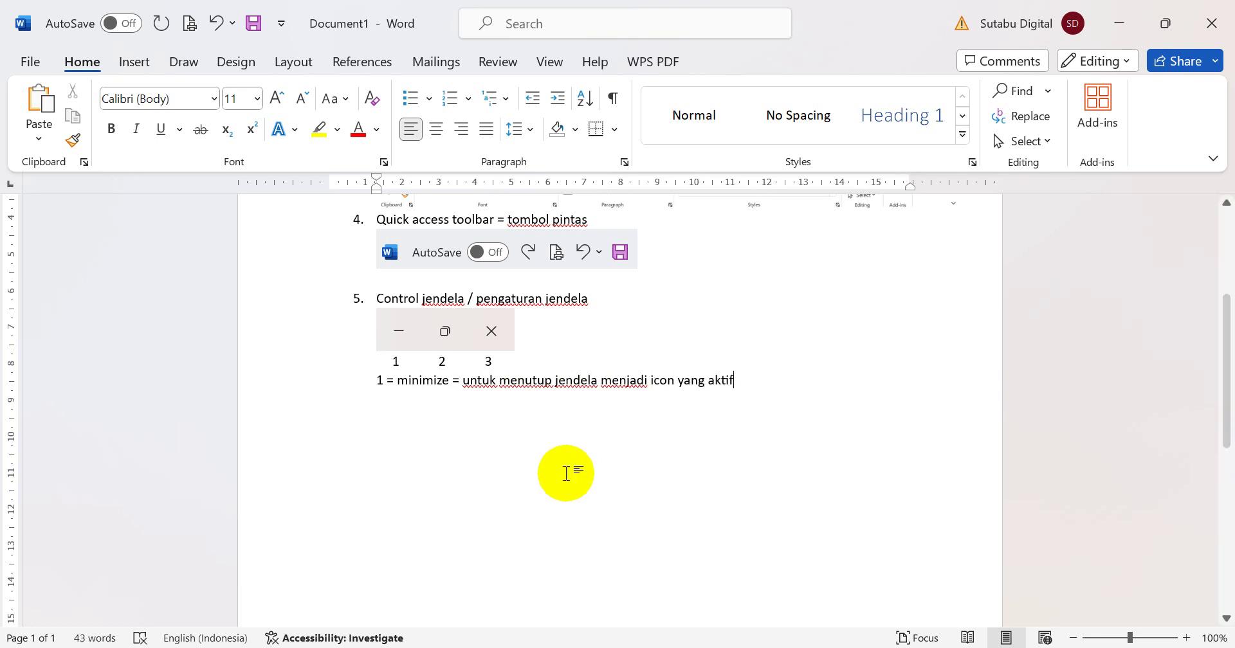
Minimize the document window to the desktop and bring it back into view
left_click(1118, 24)
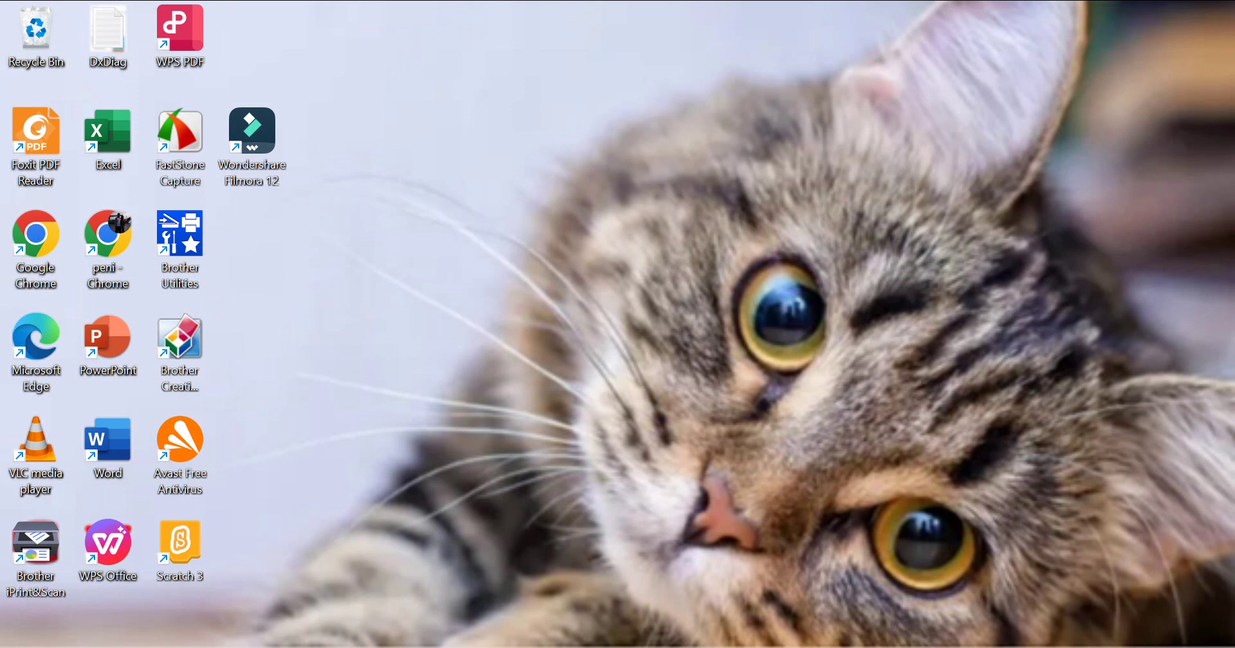
mouse_move(683, 646)
mouse_move(896, 647)
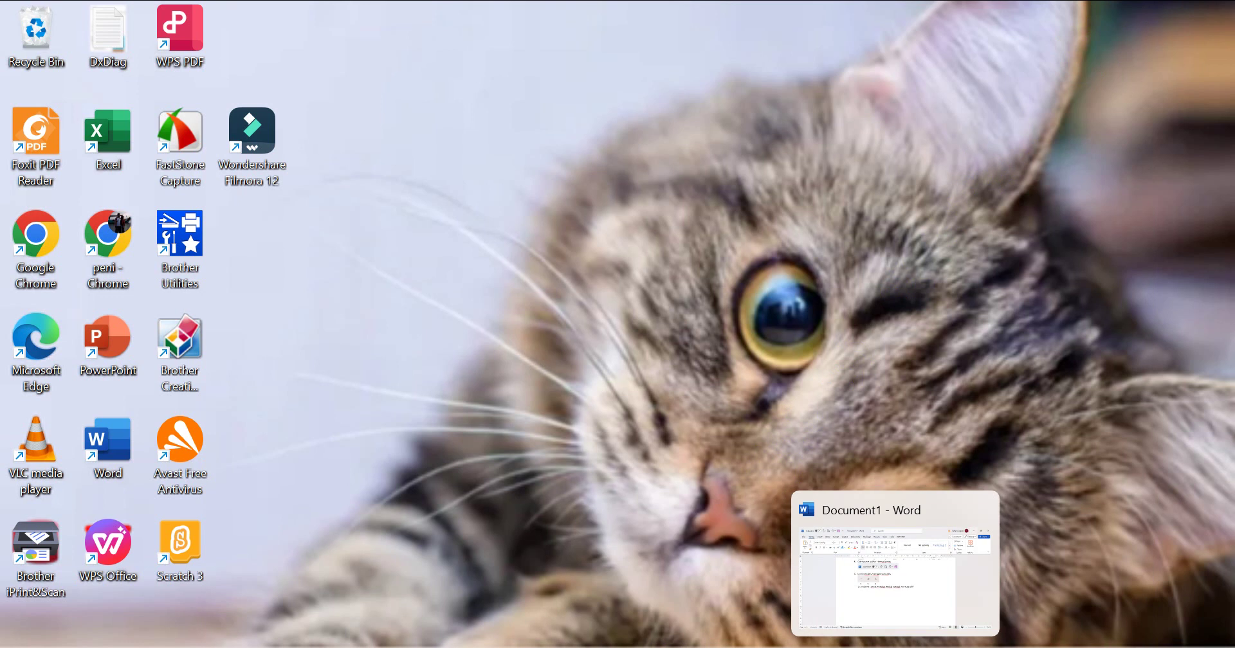
left_click(896, 647)
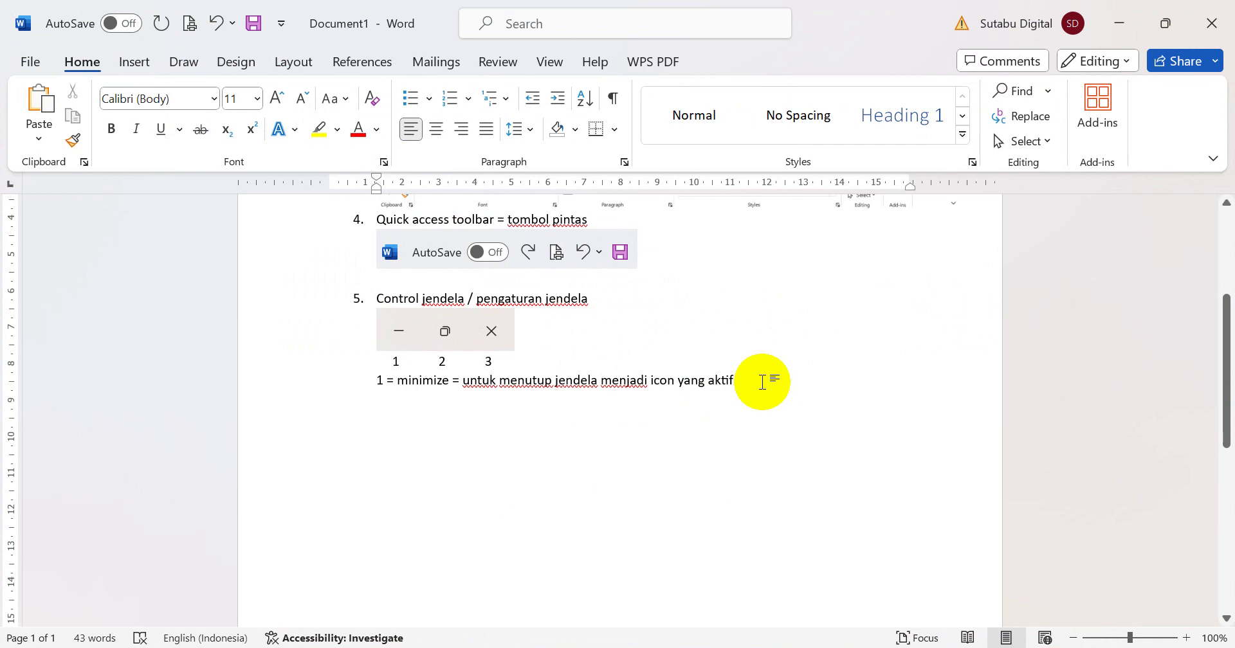
Add the line "2 = maximize/restore = untuk memperbesar tampilan atau sebaliknya" below the minimize explanation
key("Return")
type("2")
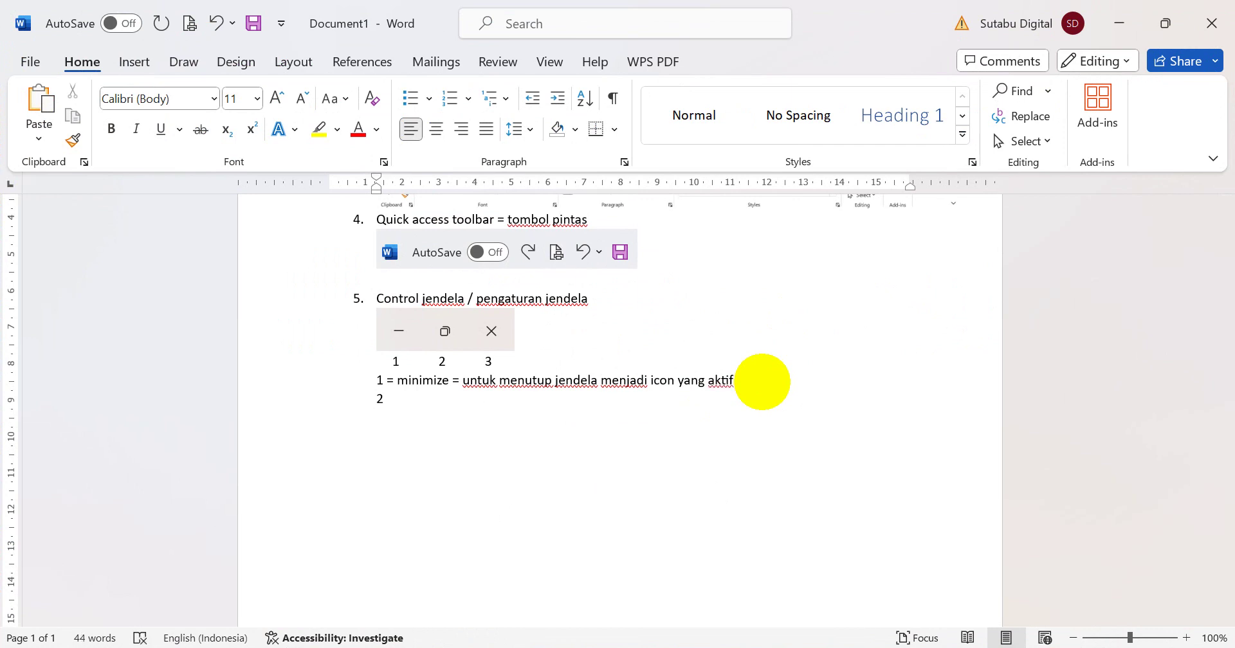
type(" = maximize/restore ")
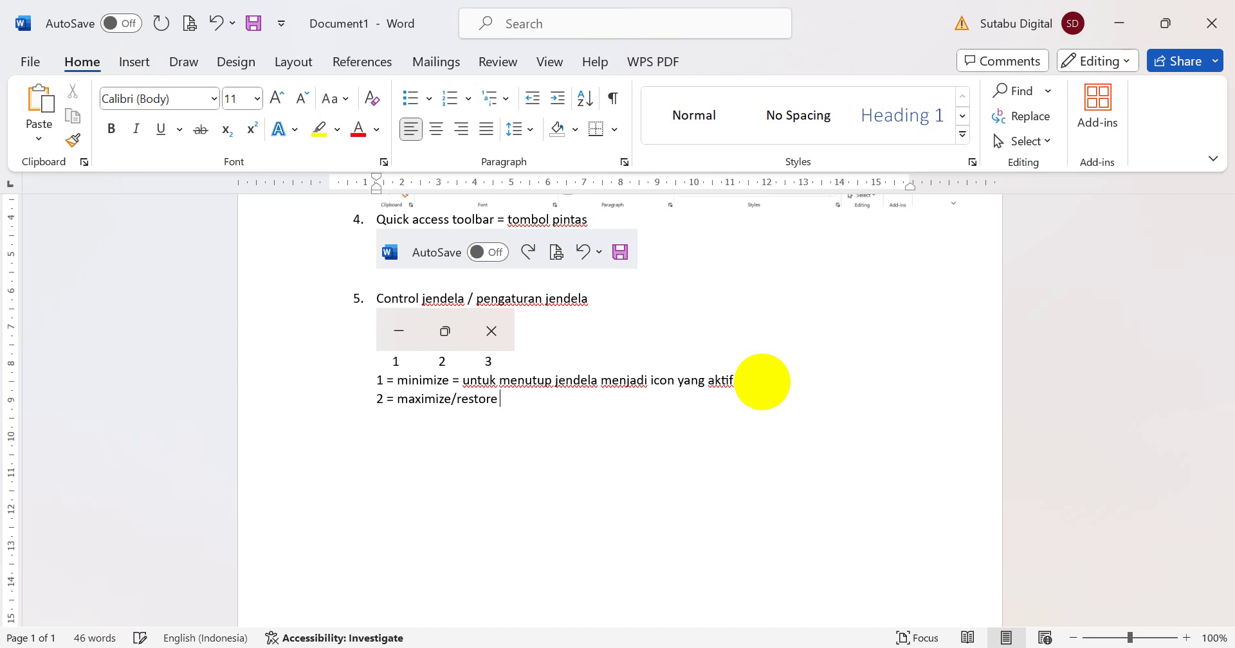
type("= untuk m")
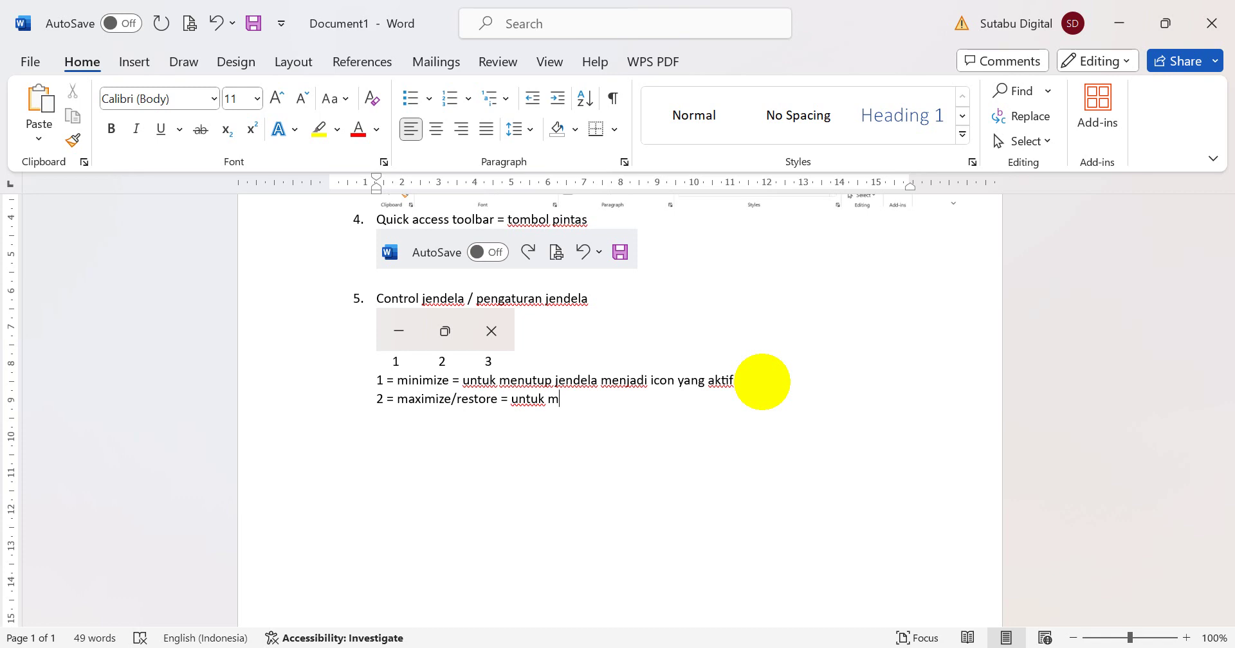
type("emperbesar tam")
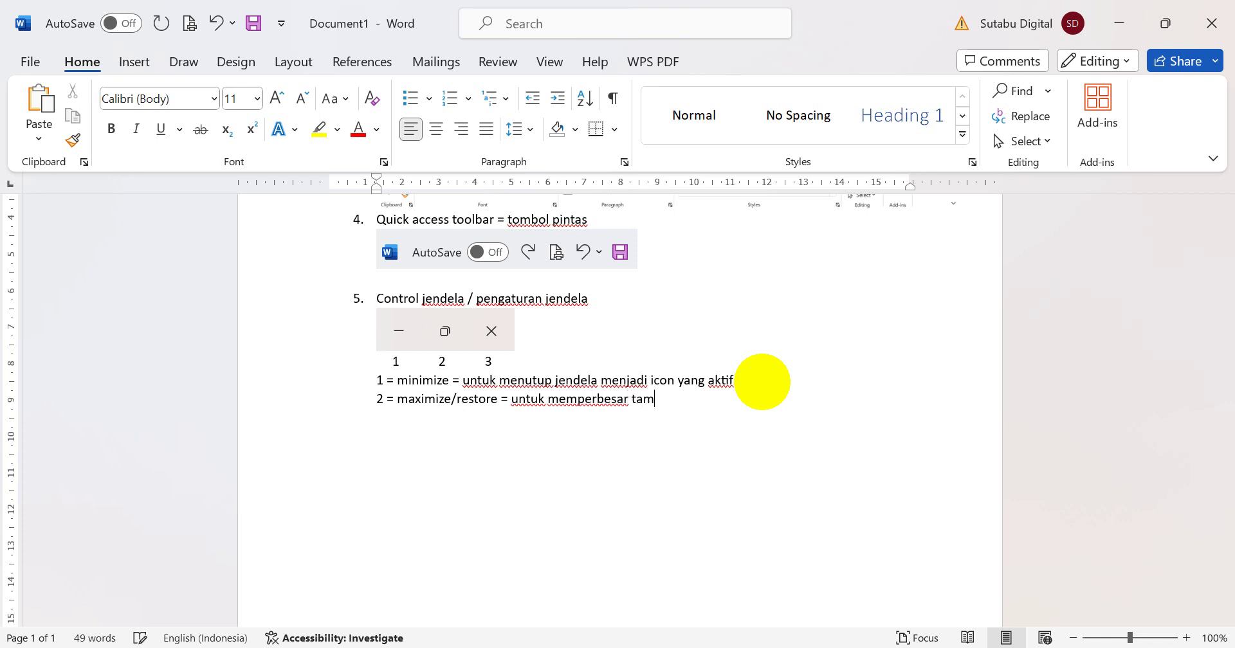
type("pilan atau seb")
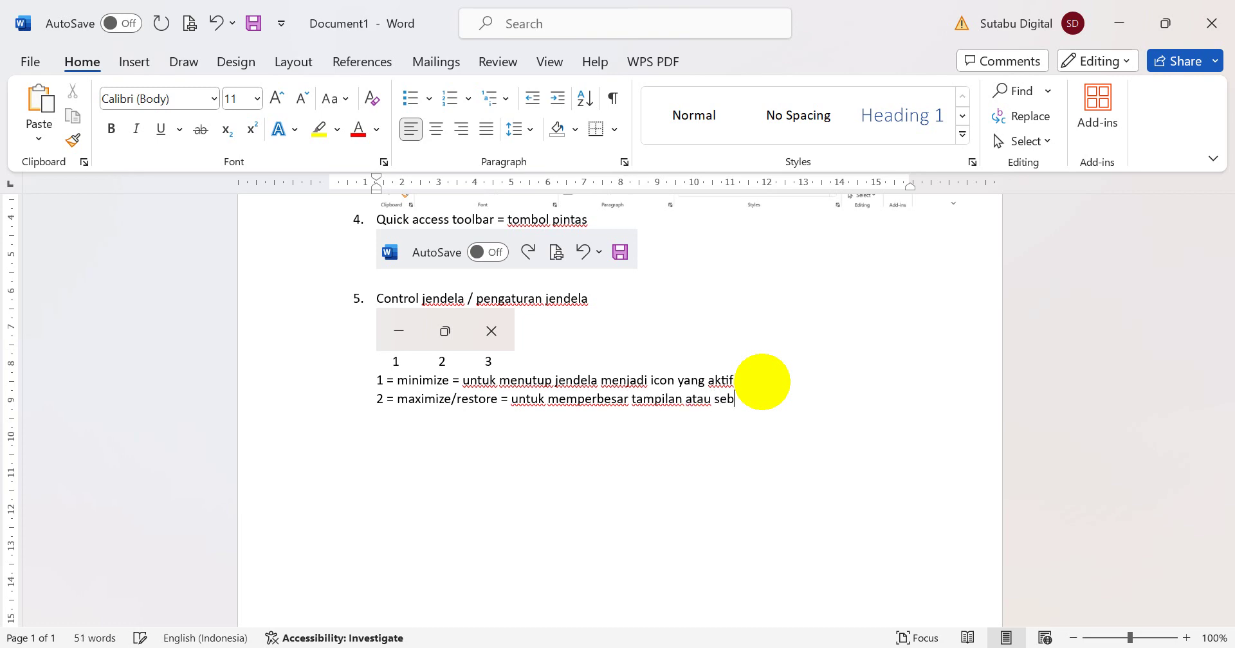
type("aliknya")
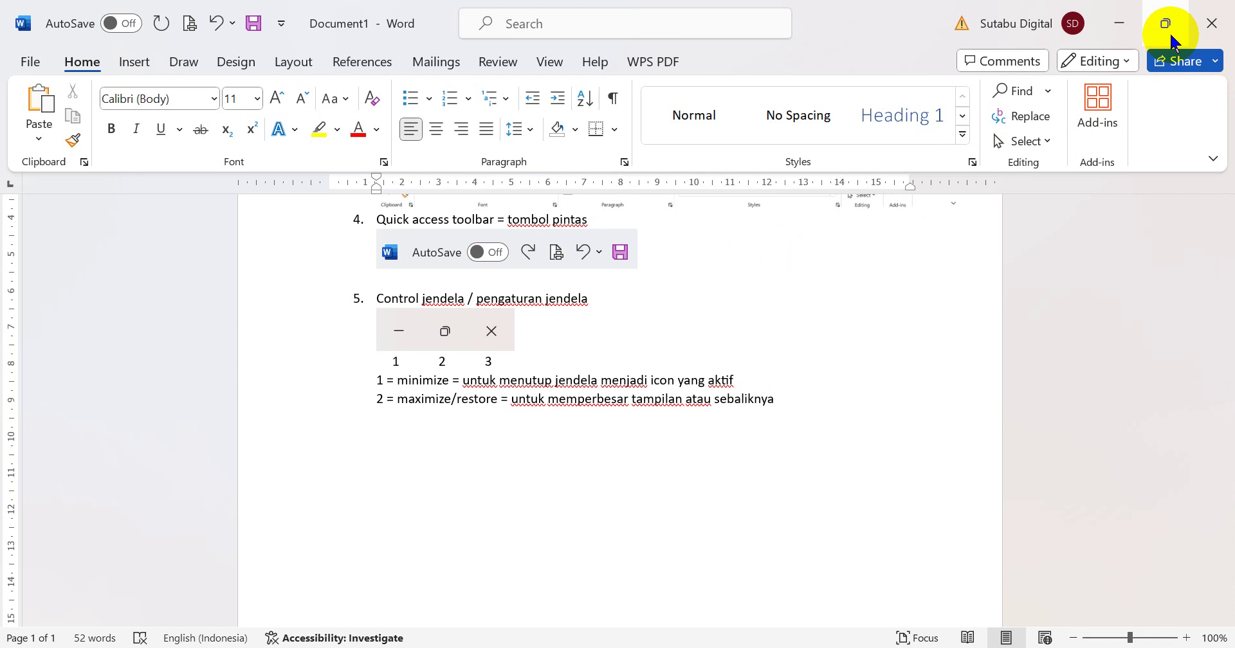
Restore the document window down to a smaller size and maximize it again
mouse_move(1168, 30)
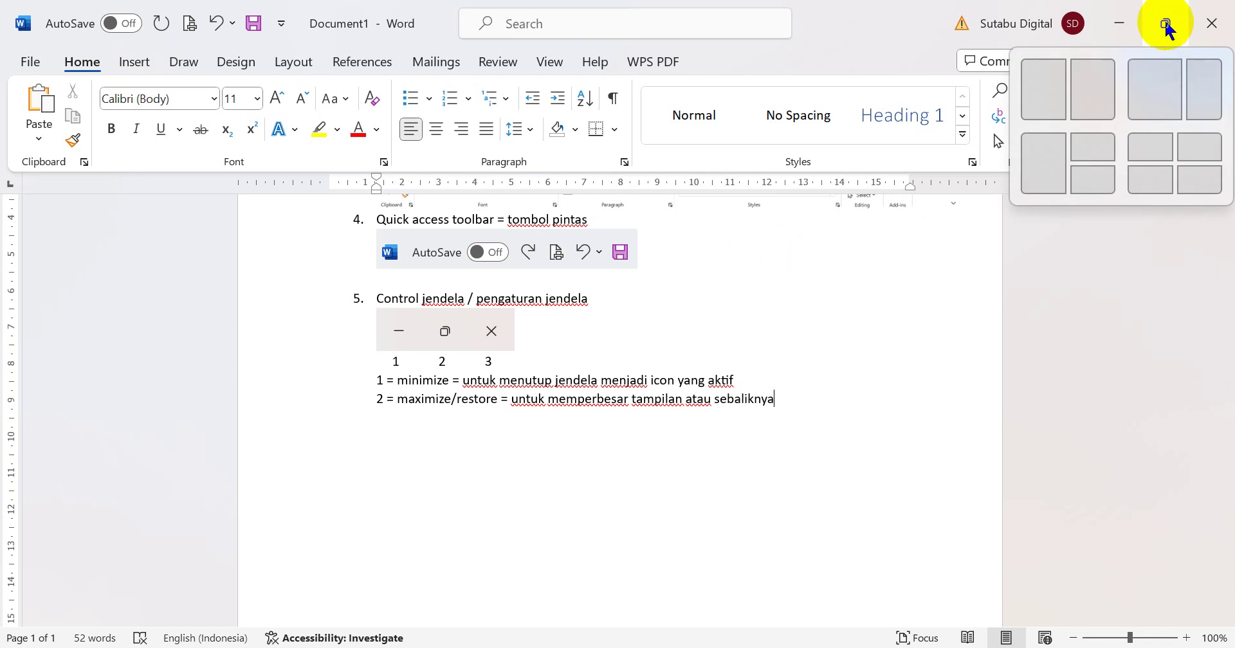
left_click(1168, 29)
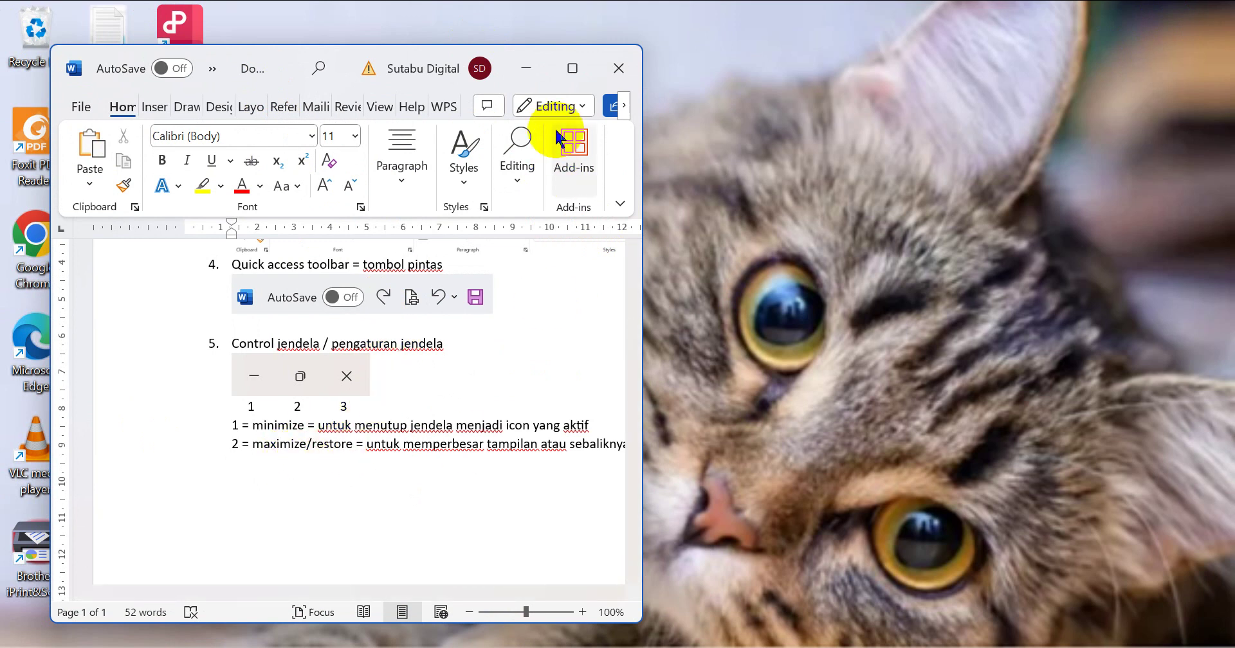
left_click(573, 68)
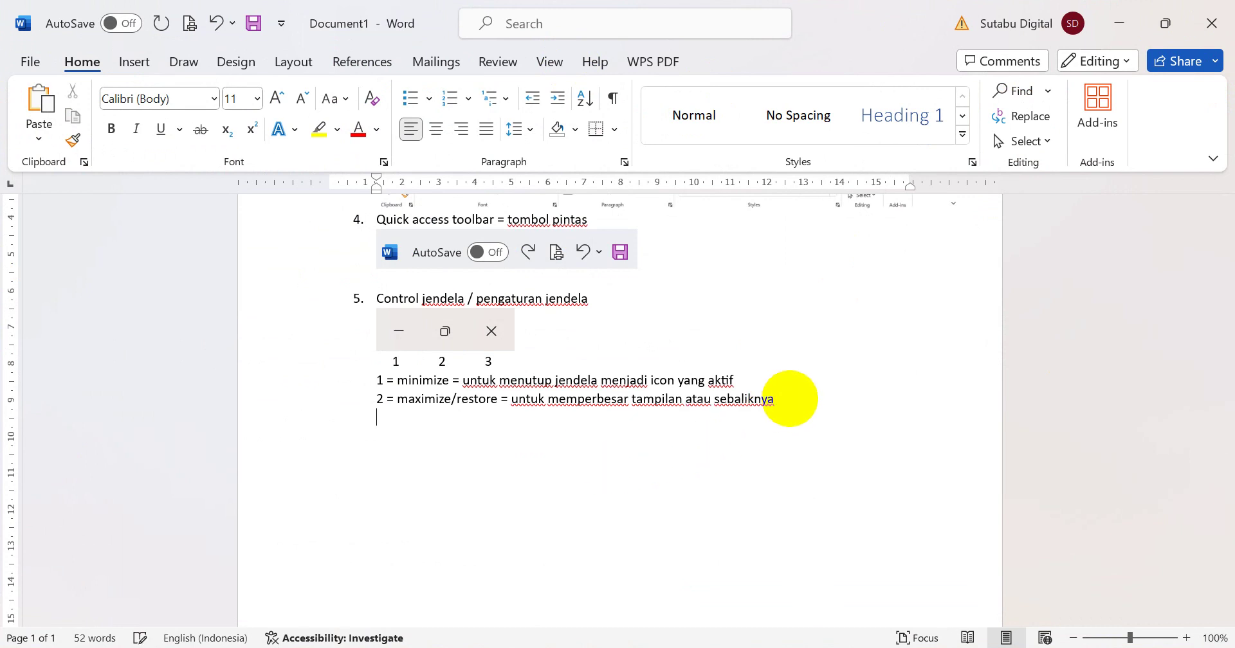
Add the line "3 = close = untuk menutup jendela" below the maximize/restore explanation
key("Return")
type("3 = close = untuk men")
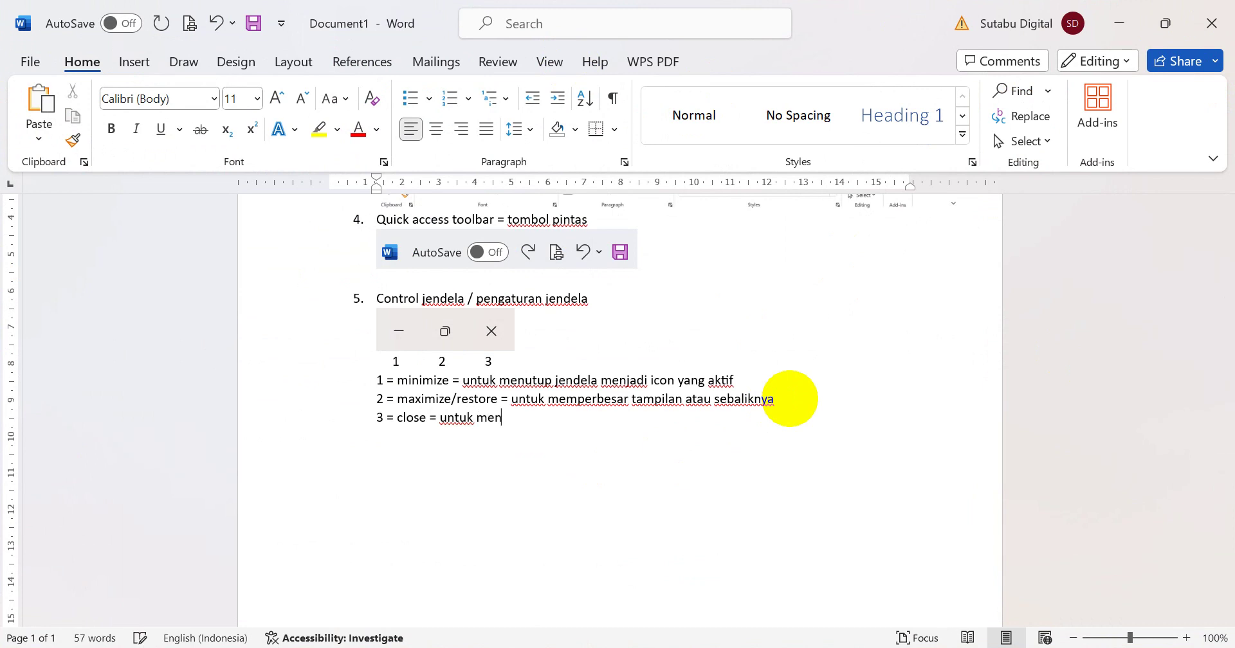
type("utup jendela")
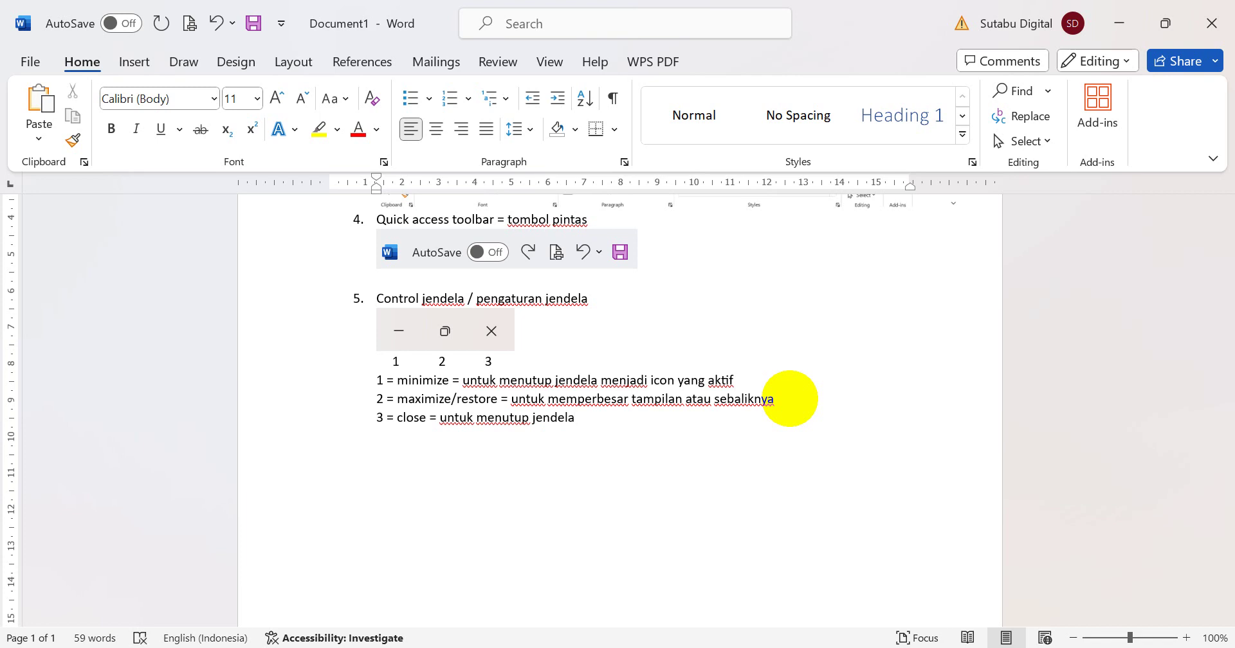
Try closing the document window and dismiss the save prompt without saving
scroll(744, 345, "up", 3)
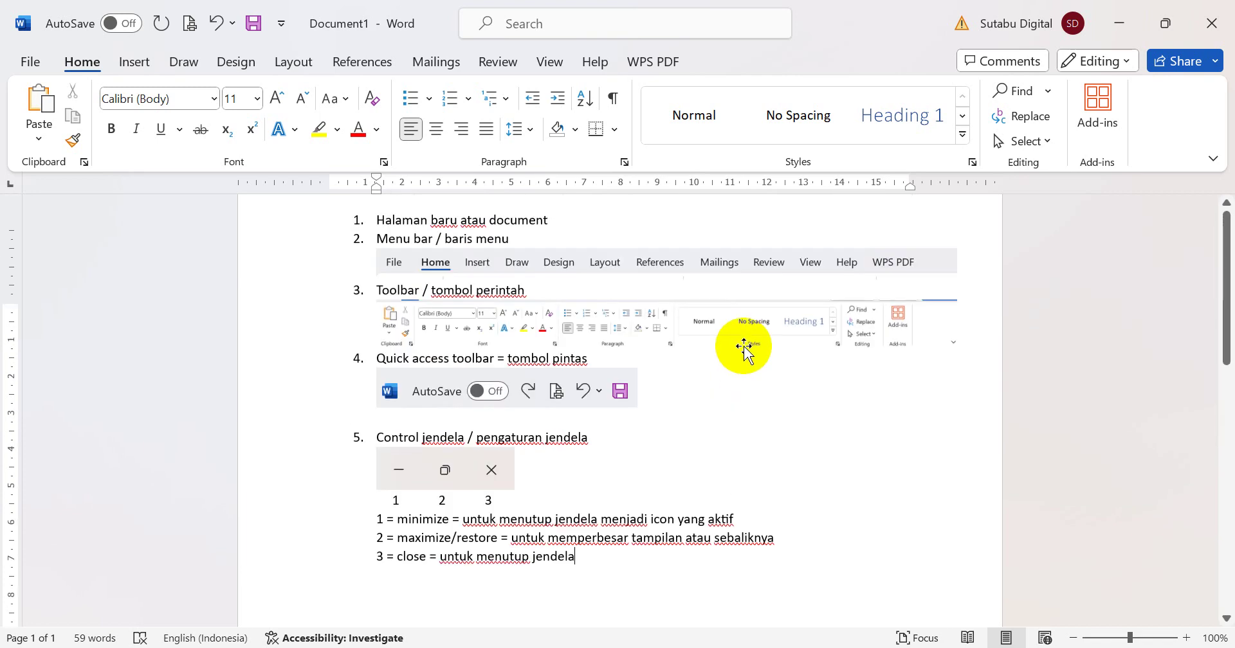
scroll(744, 346, "down", 2)
scroll(745, 345, "up", 2)
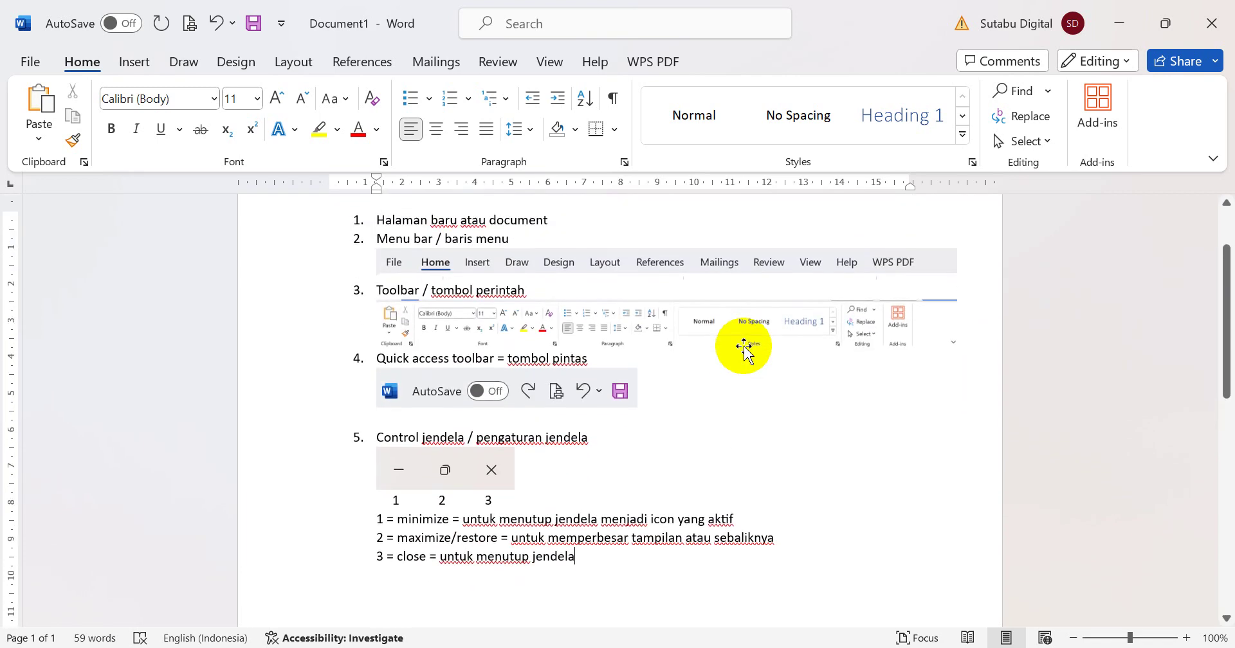
left_click(1211, 26)
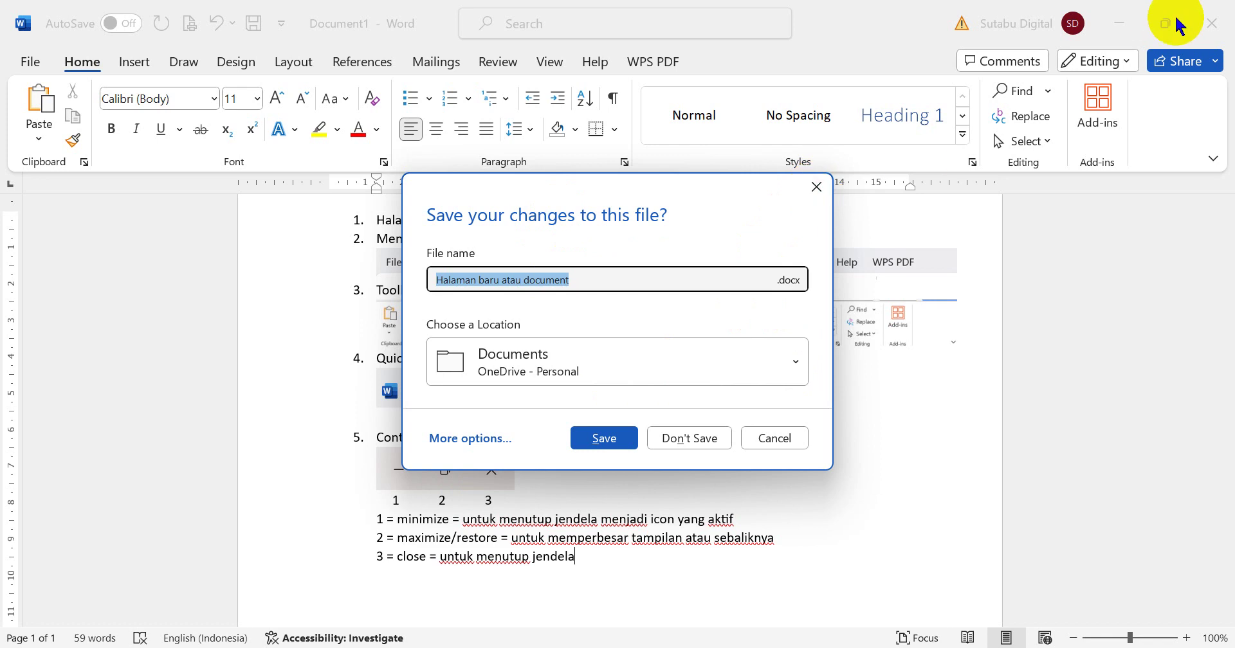
left_click(817, 187)
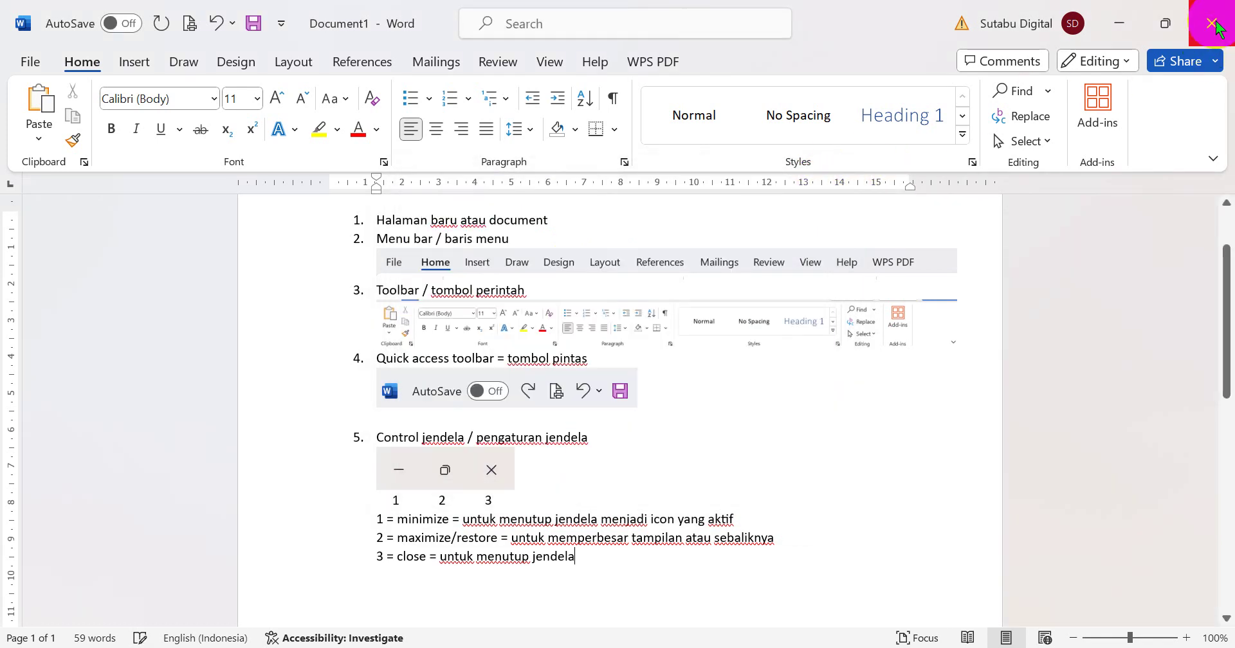
Start a Save As for the document and browse to the Data (D:) drive
left_click(31, 63)
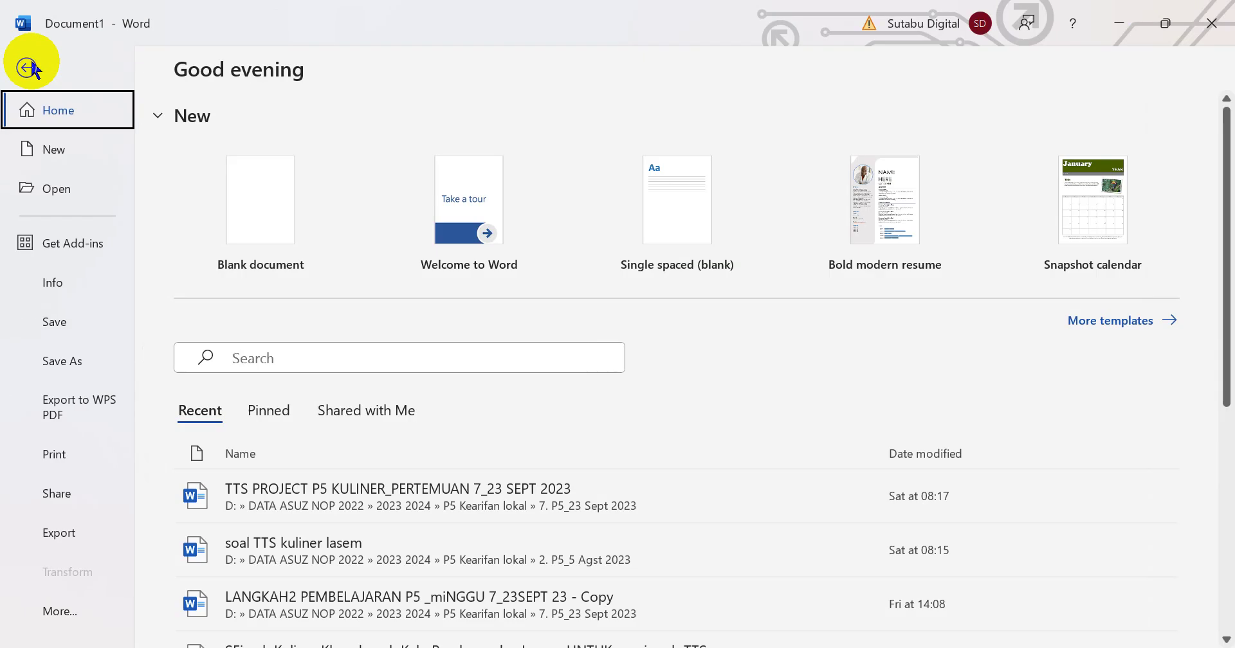
left_click(64, 363)
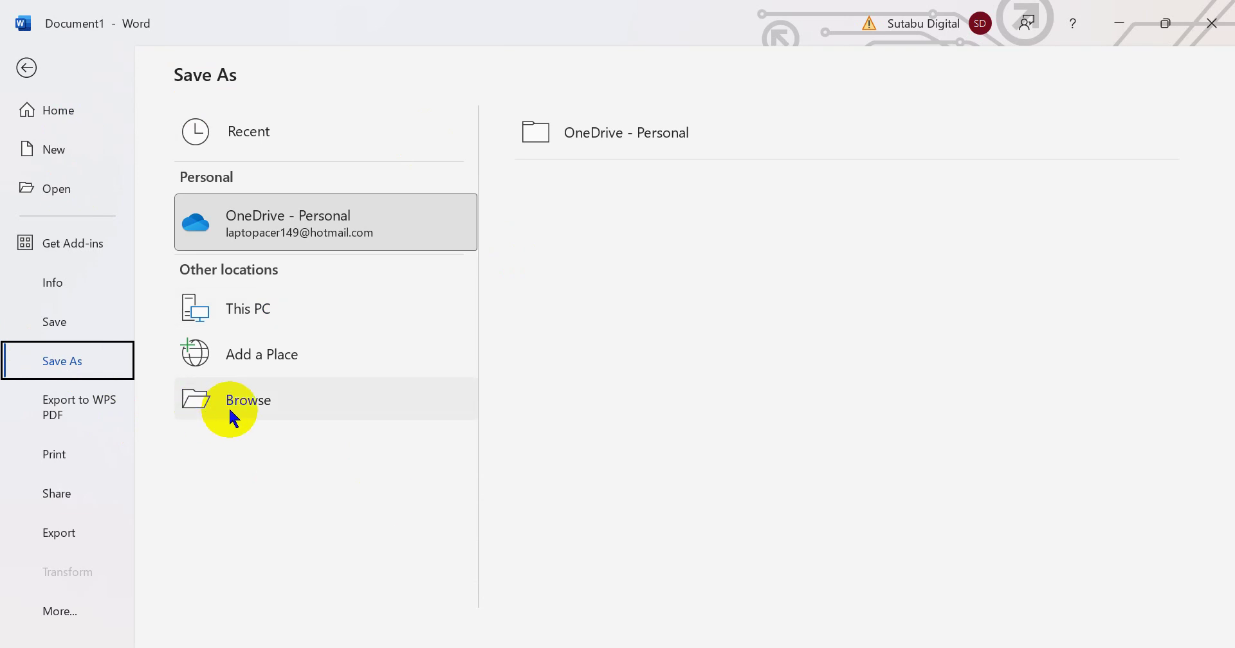
left_click(263, 410)
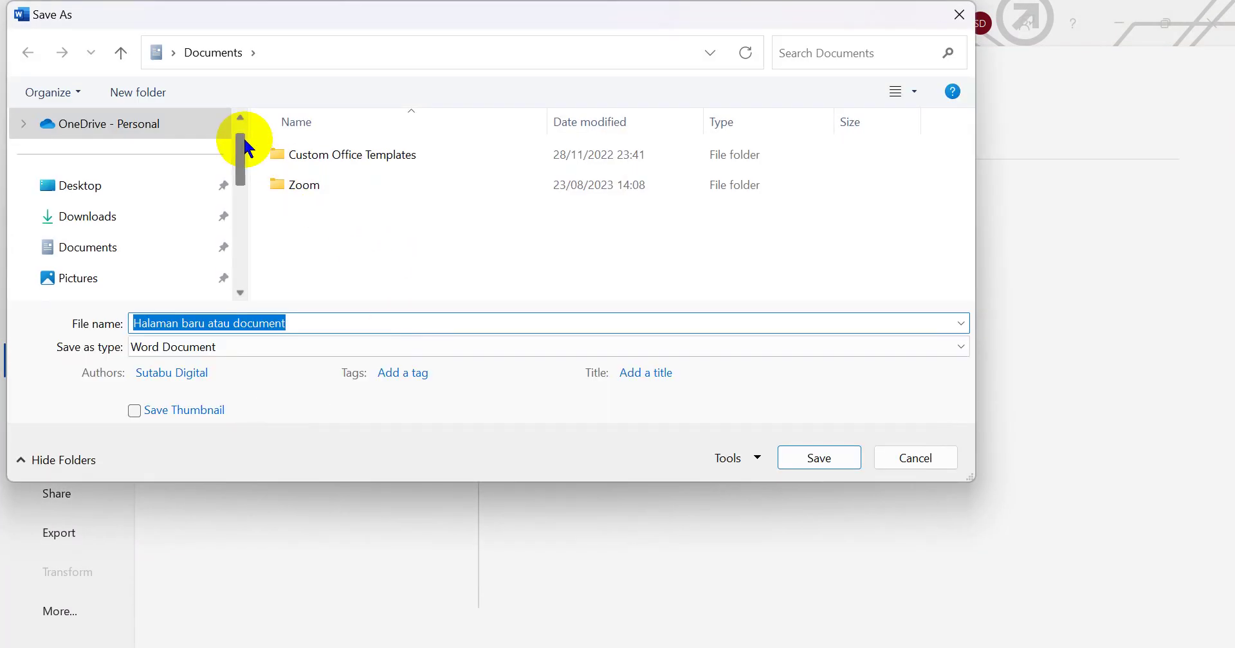
left_click_drag(245, 141, 235, 235)
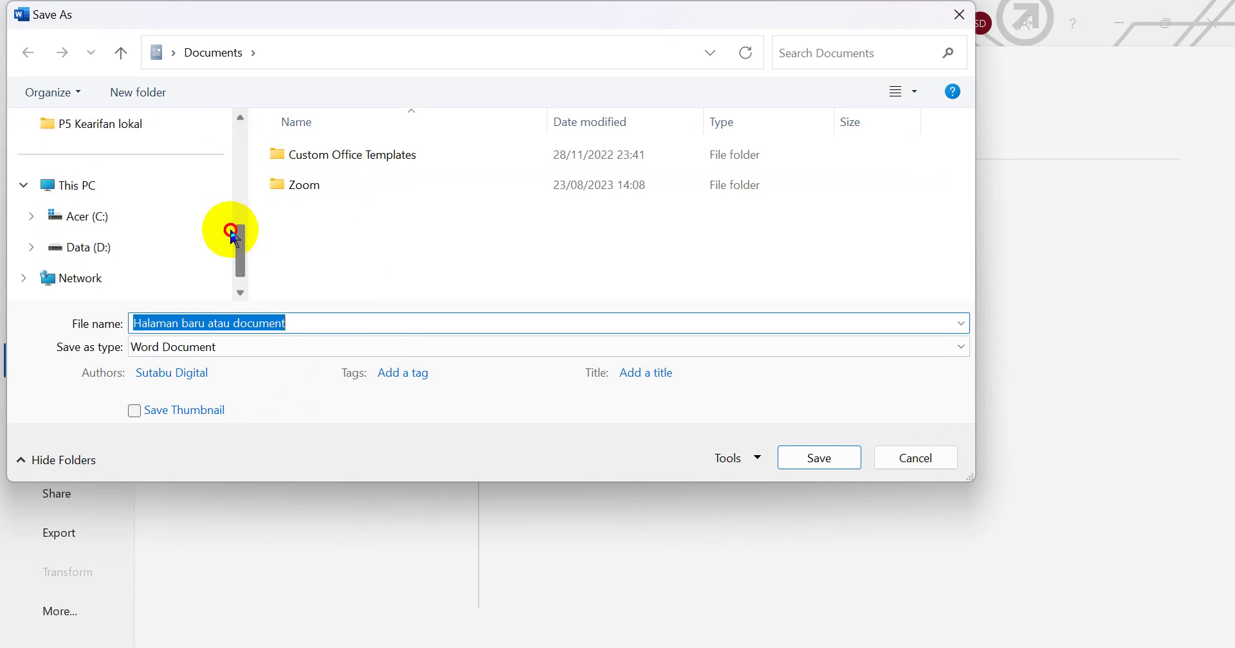
left_click(103, 249)
Open the 2023 2024 folder inside DATA ASUZ NOP 2022 as the save location
scroll(435, 229, "down", 1)
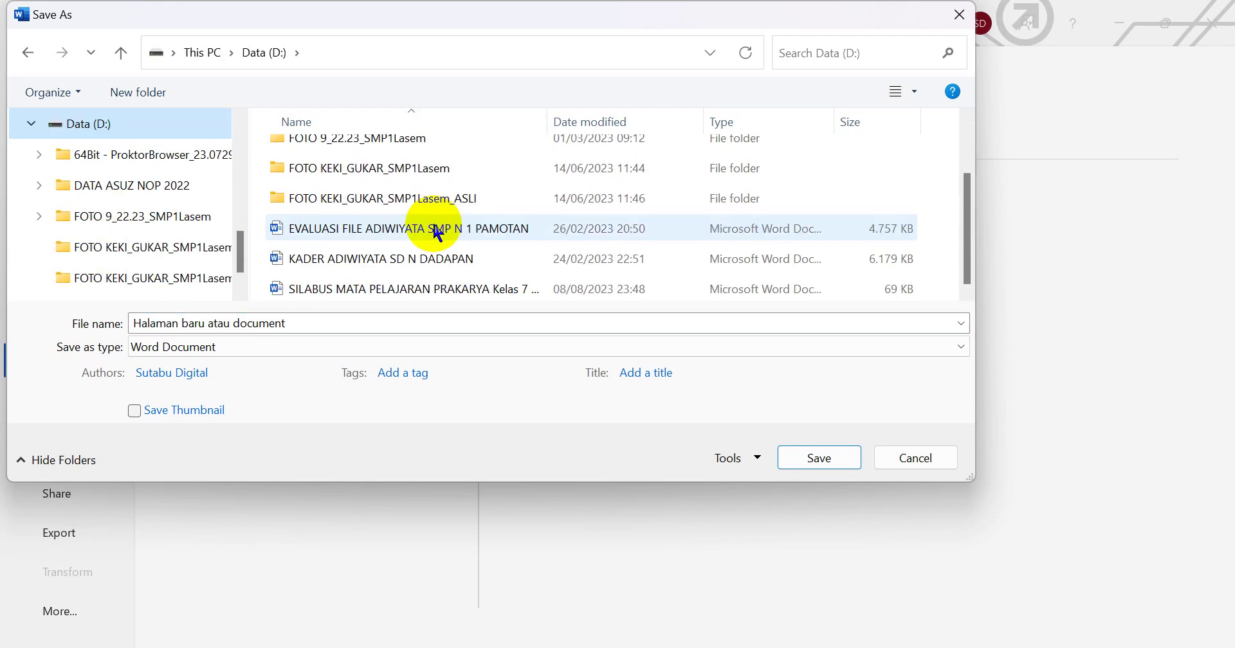
scroll(435, 225, "up", 1)
scroll(435, 221, "down", 1)
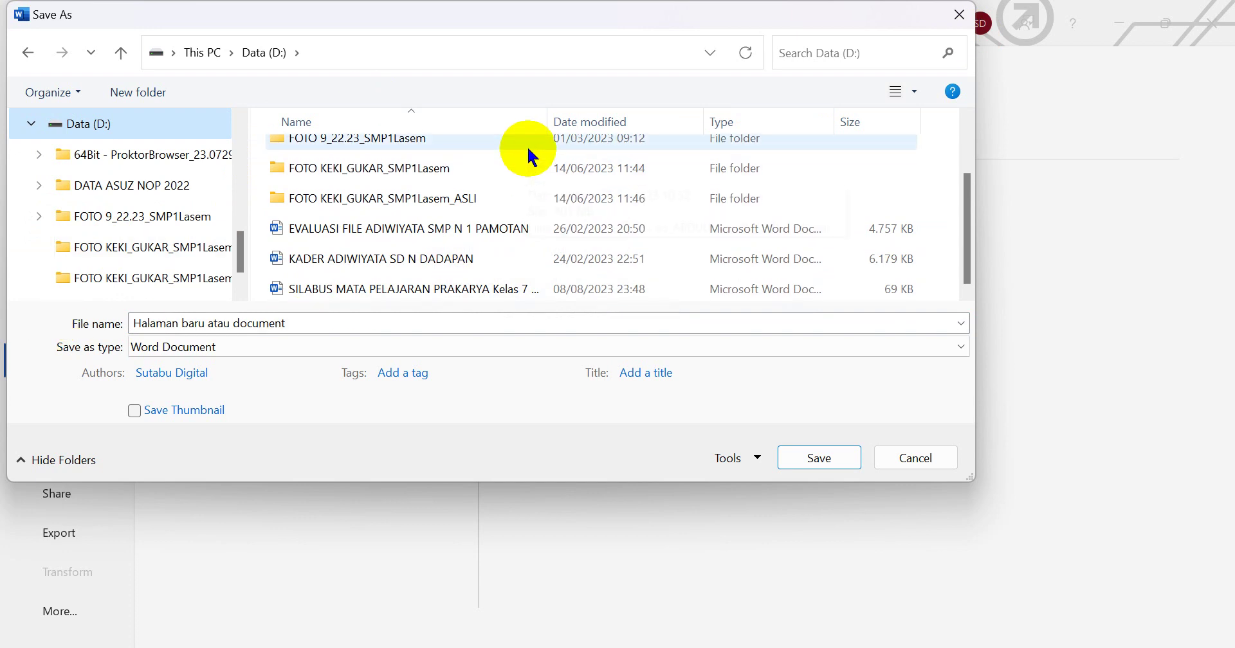
mouse_move(527, 144)
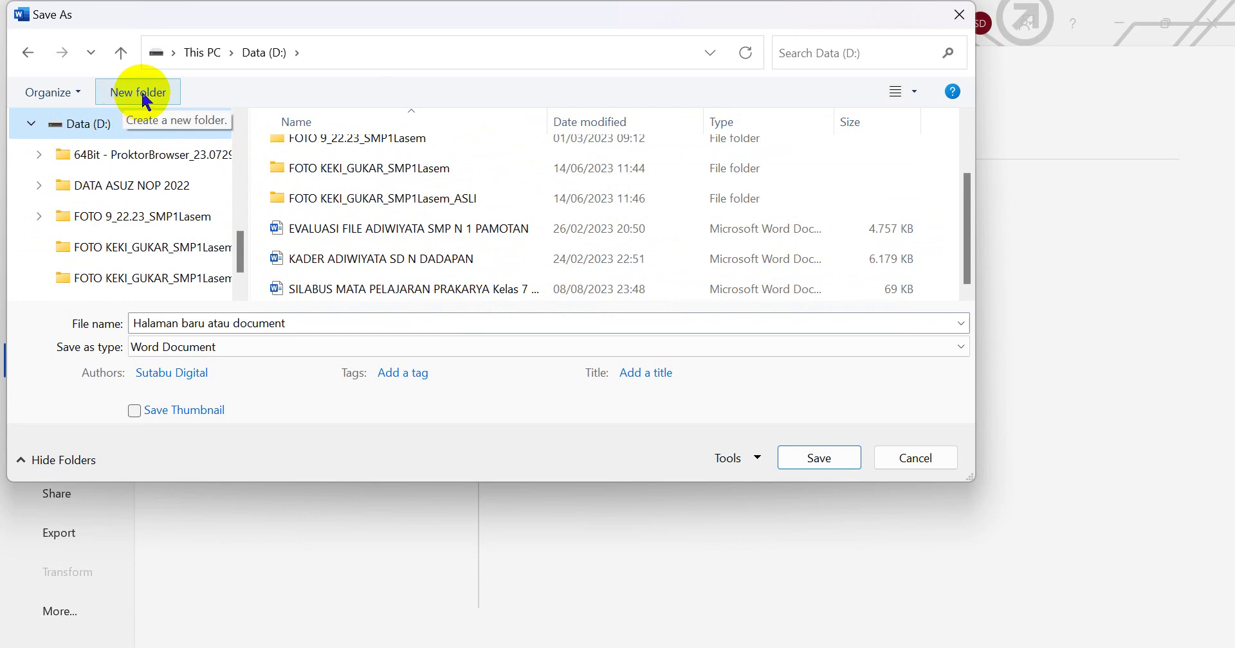
scroll(386, 199, "up", 2)
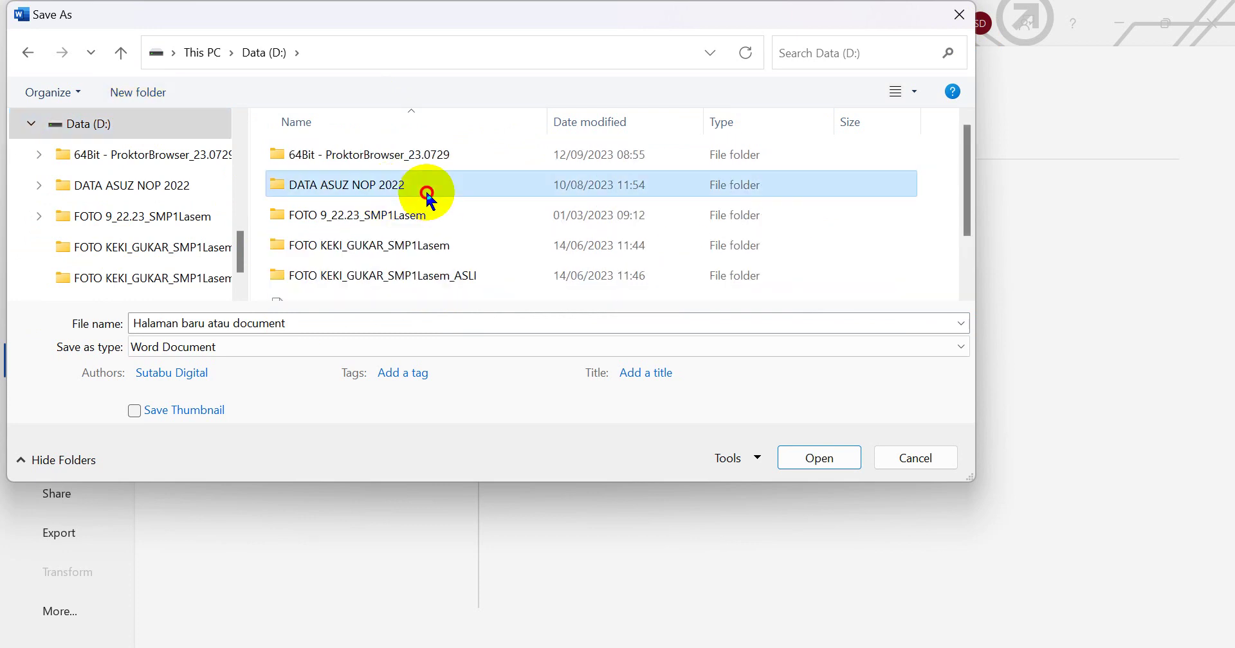
double_click(427, 190)
scroll(424, 187, "down", 5)
scroll(426, 187, "up", 3)
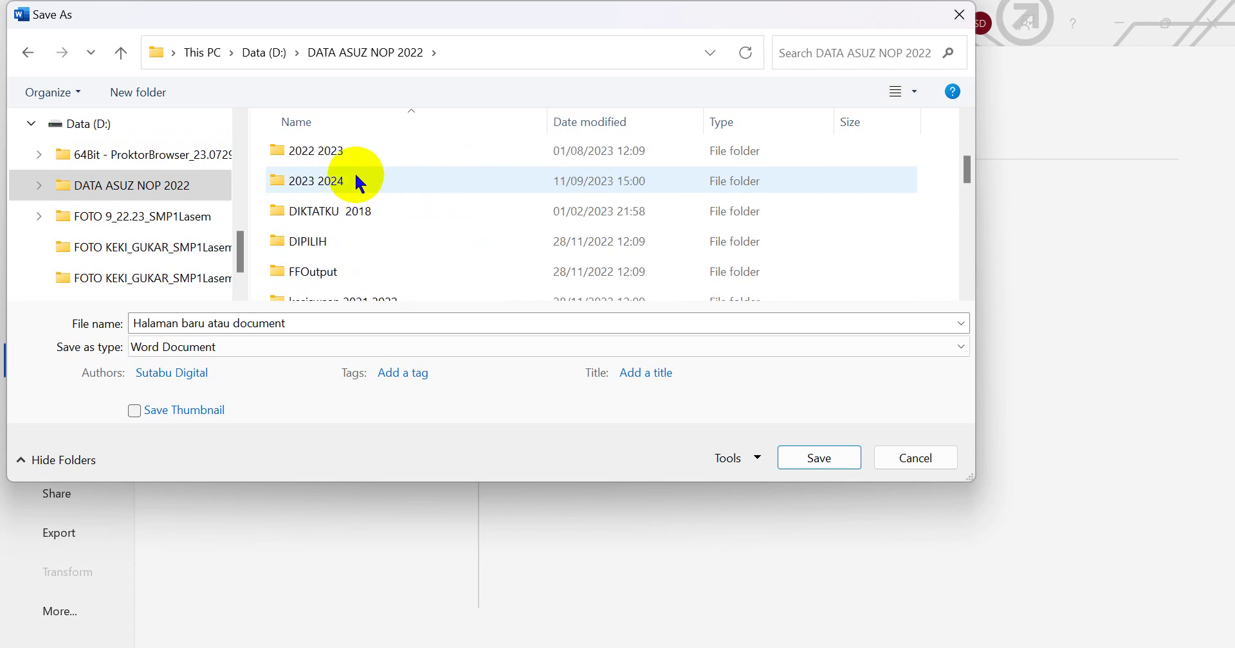
double_click(356, 180)
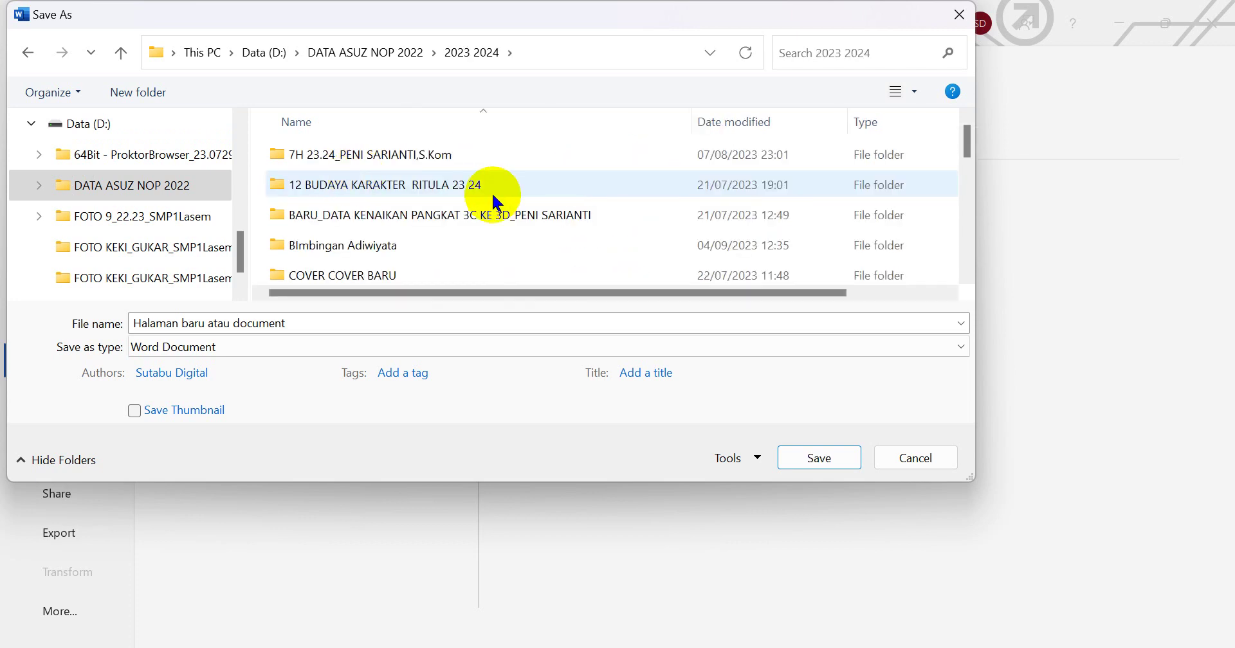
Create a folder named INFORMATIKA 7_VIDEO PEMBELAJARAN YOUTUBE inside 2023 2024 and open it as the save location
scroll(491, 193, "down", 1)
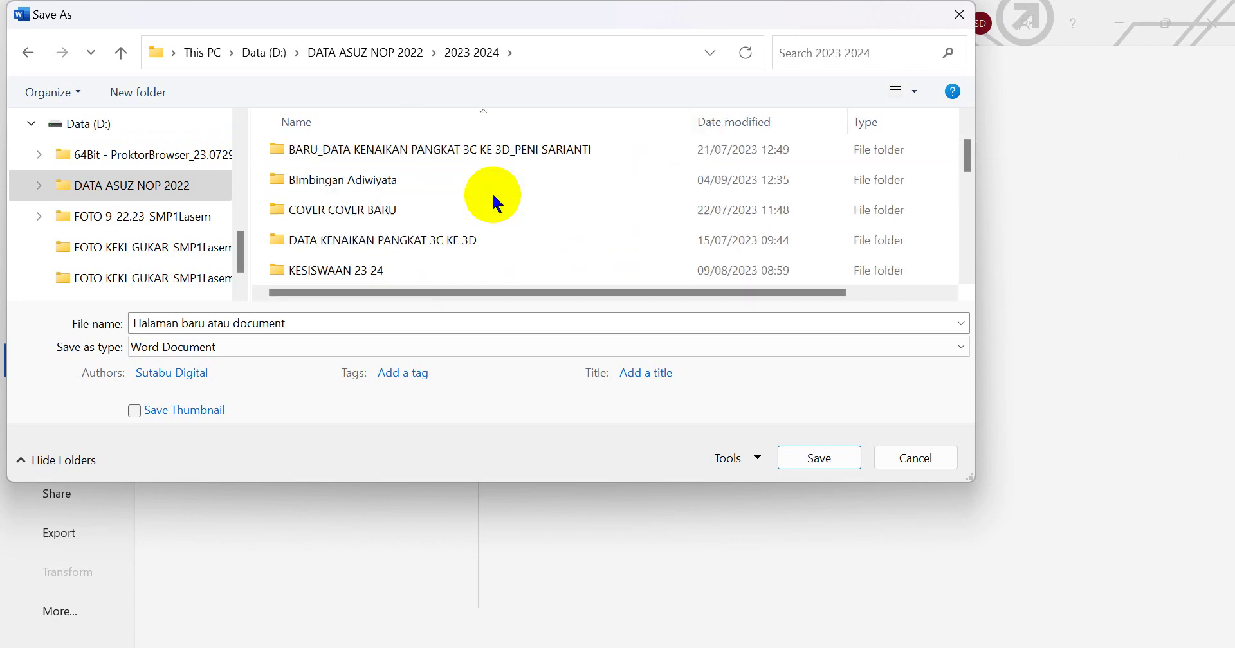
left_click(126, 97)
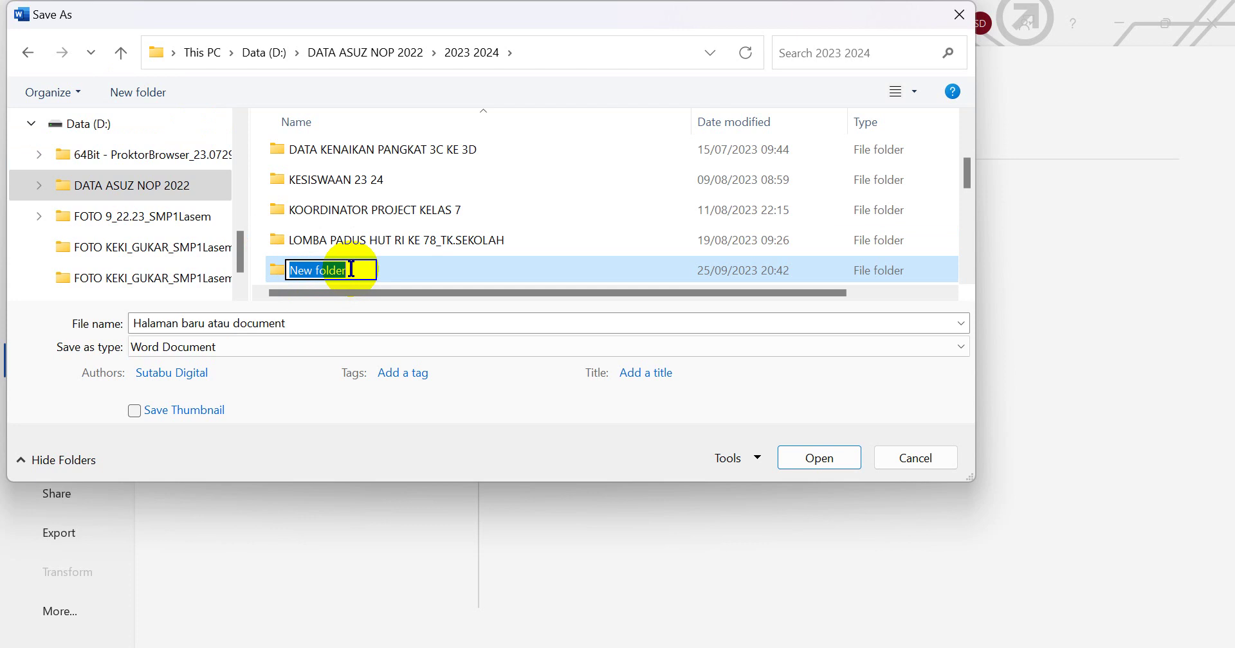
type("IN")
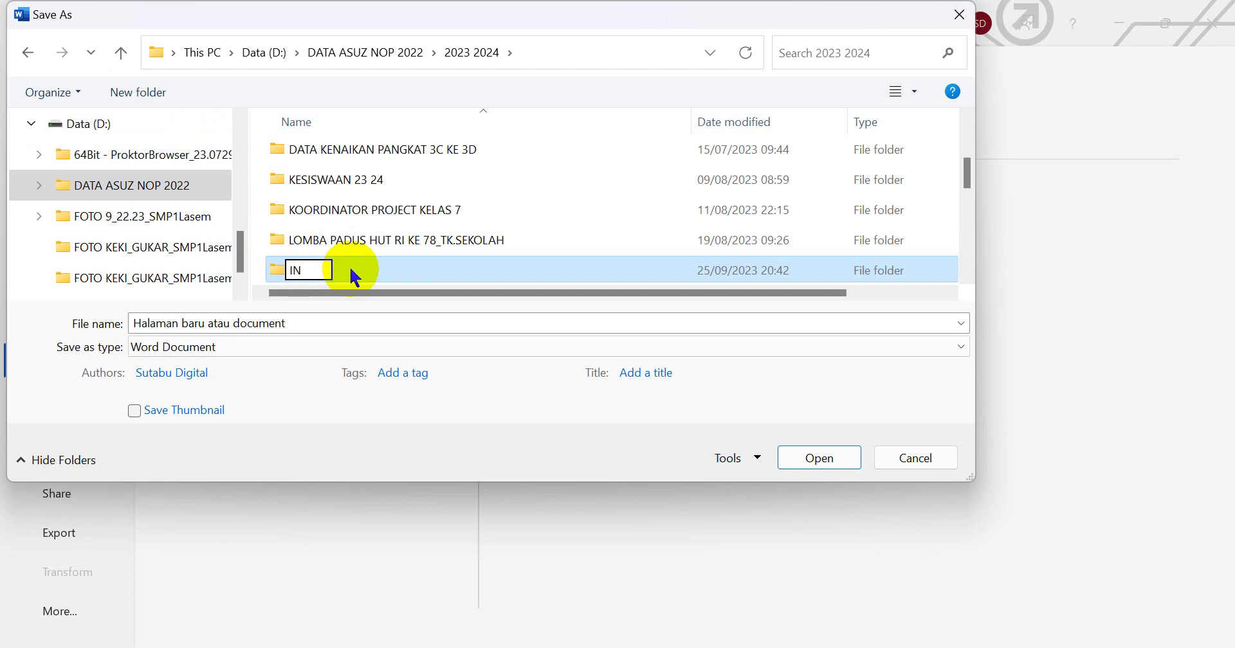
type("F")
key("Caps_Lock")
type("ORMATI")
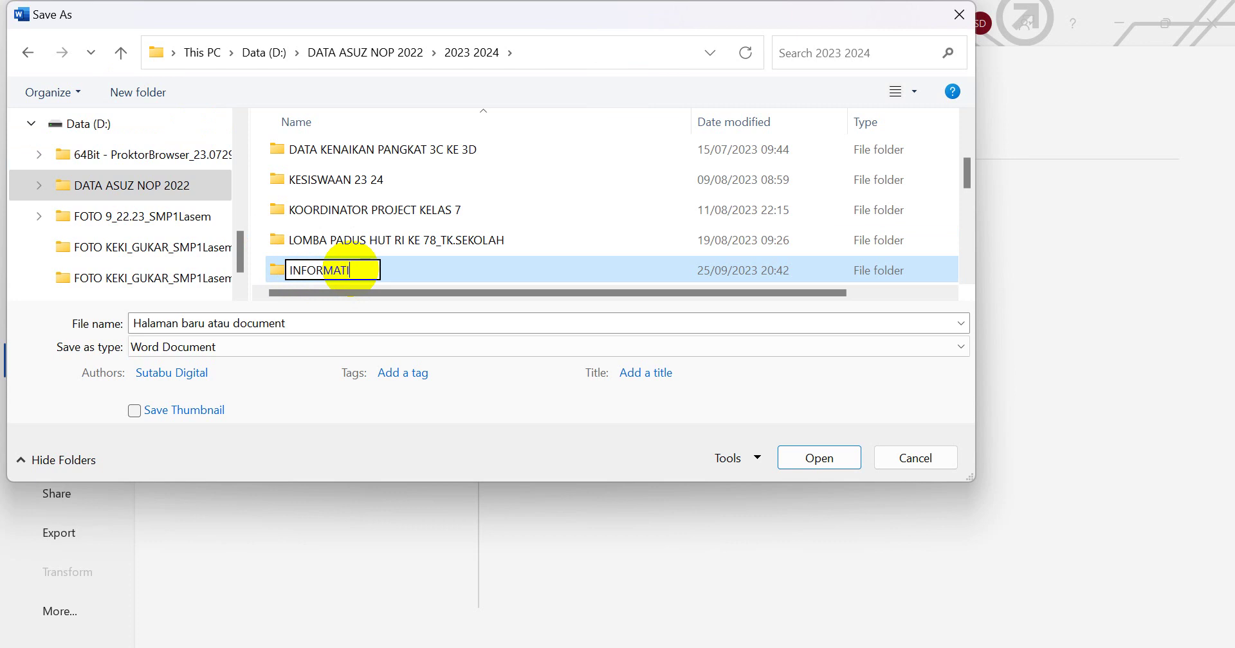
type("KA 7_V")
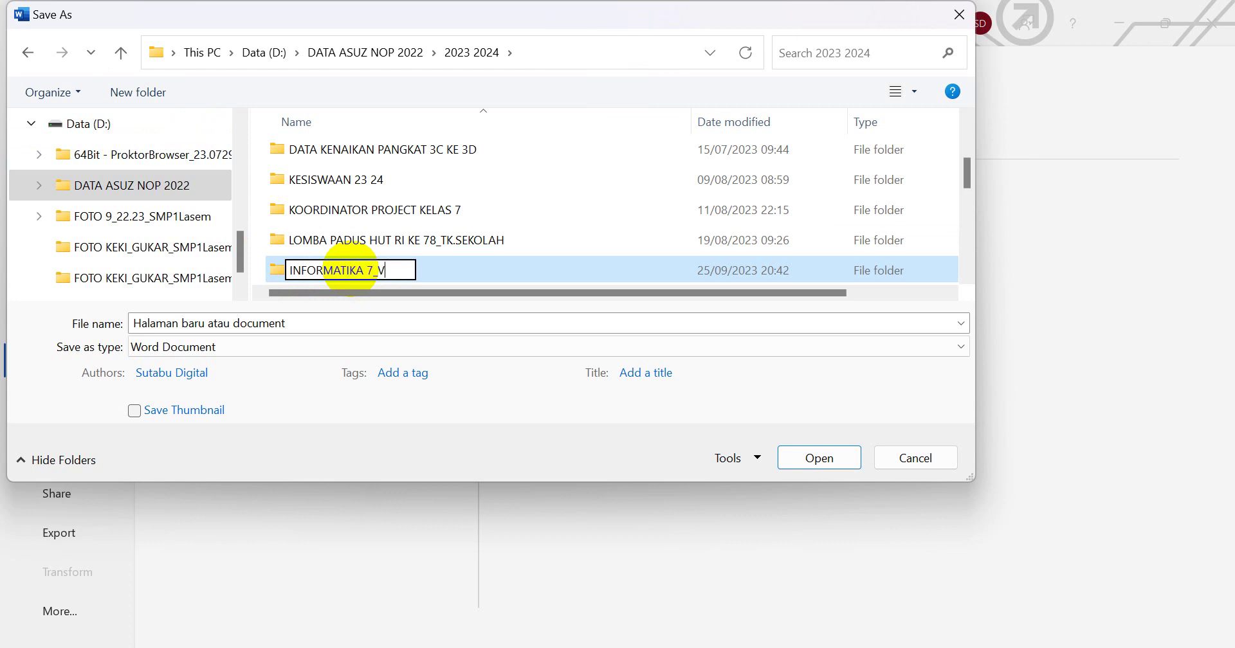
type("IDEO P")
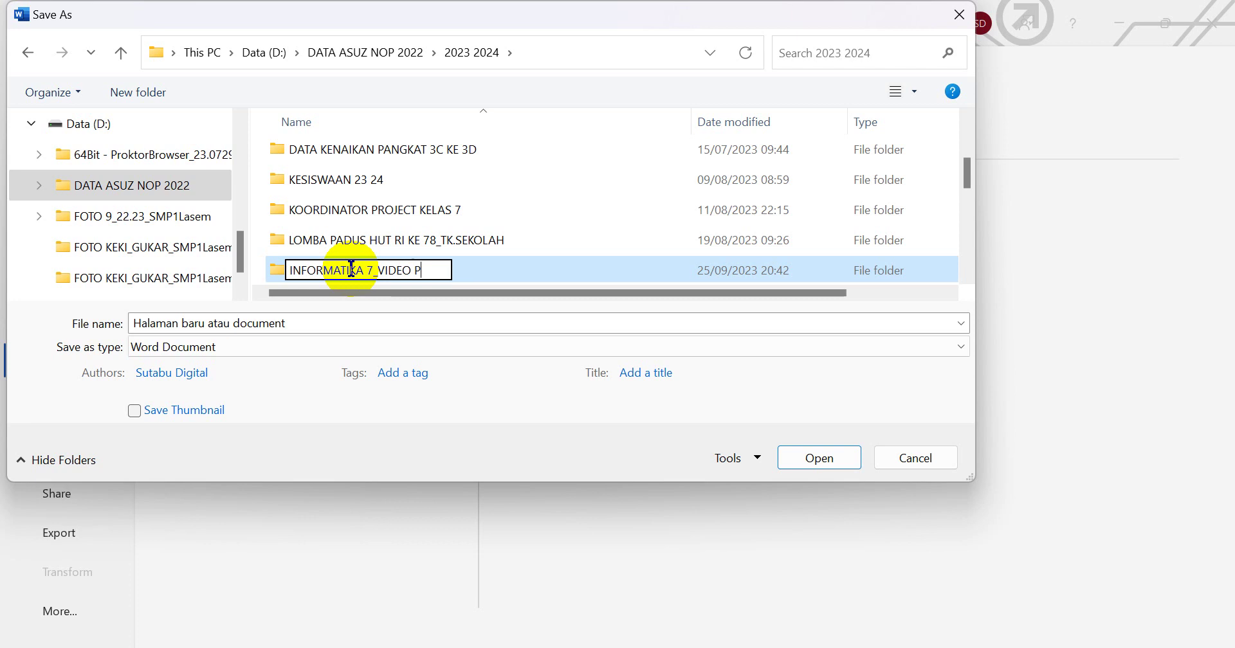
type("EMBELAJAR")
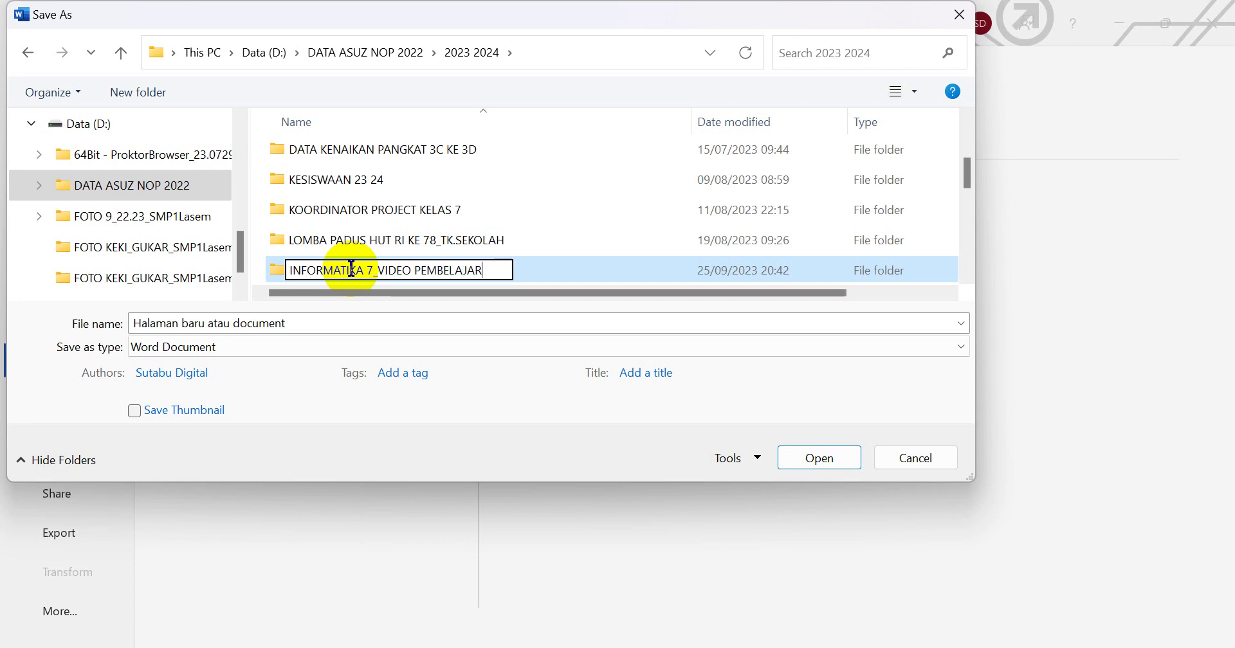
type("AN YOUTUBE")
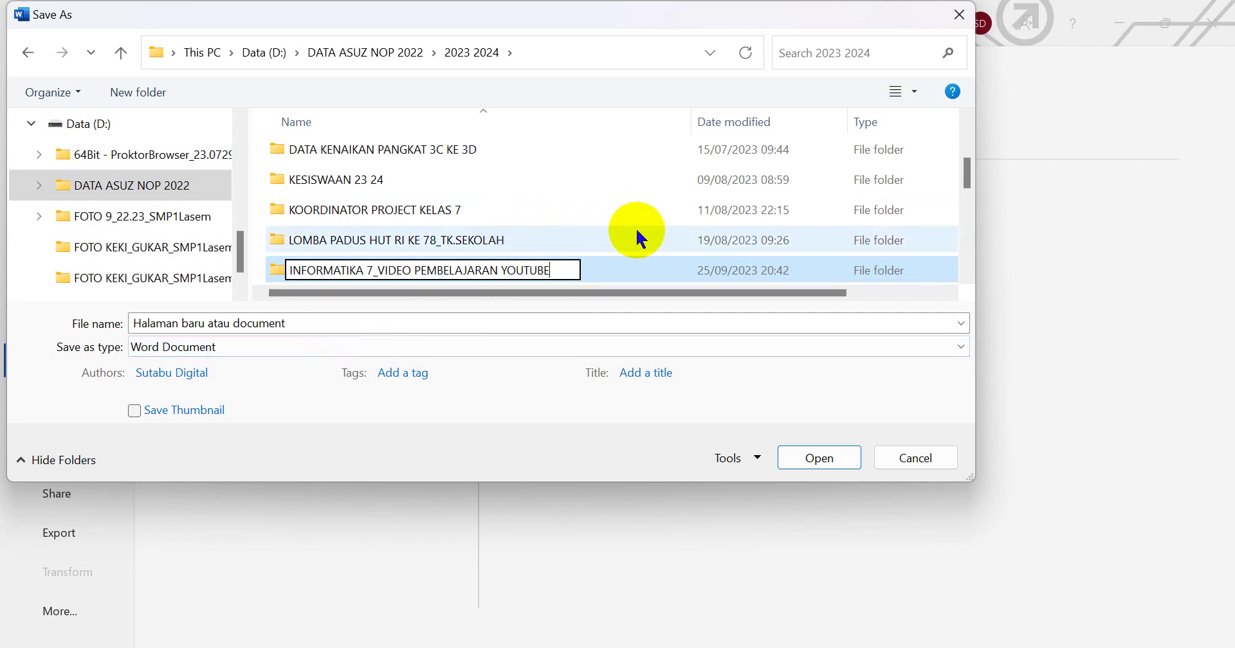
key("Return")
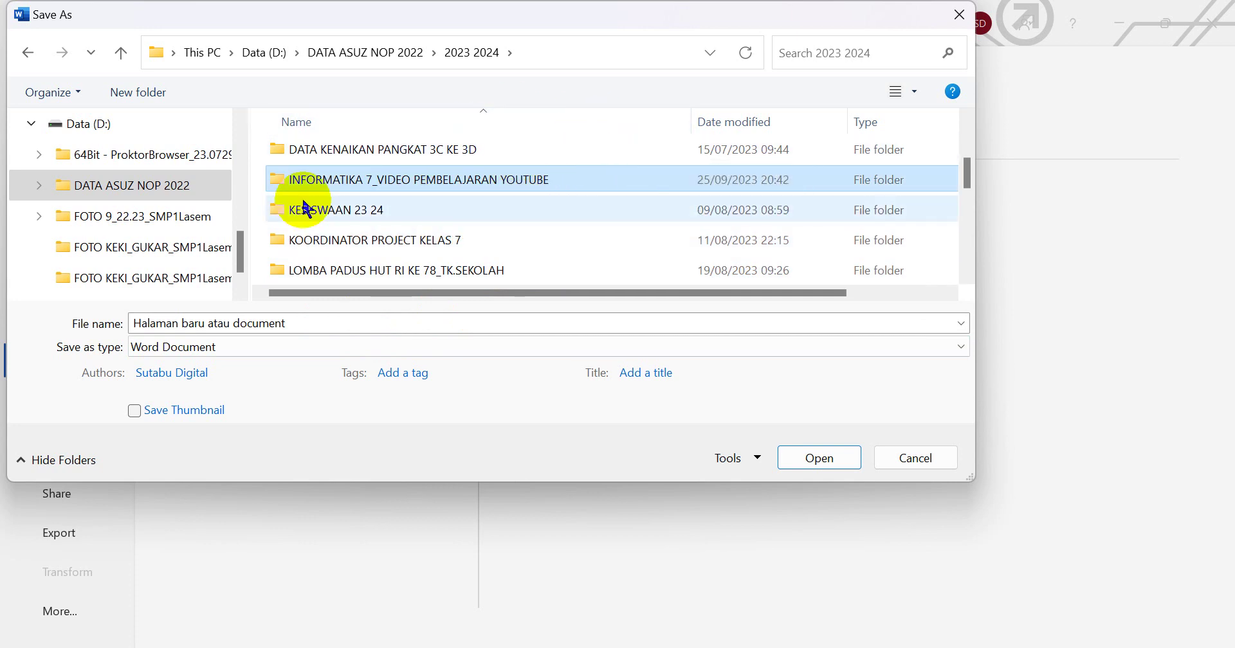
double_click(508, 181)
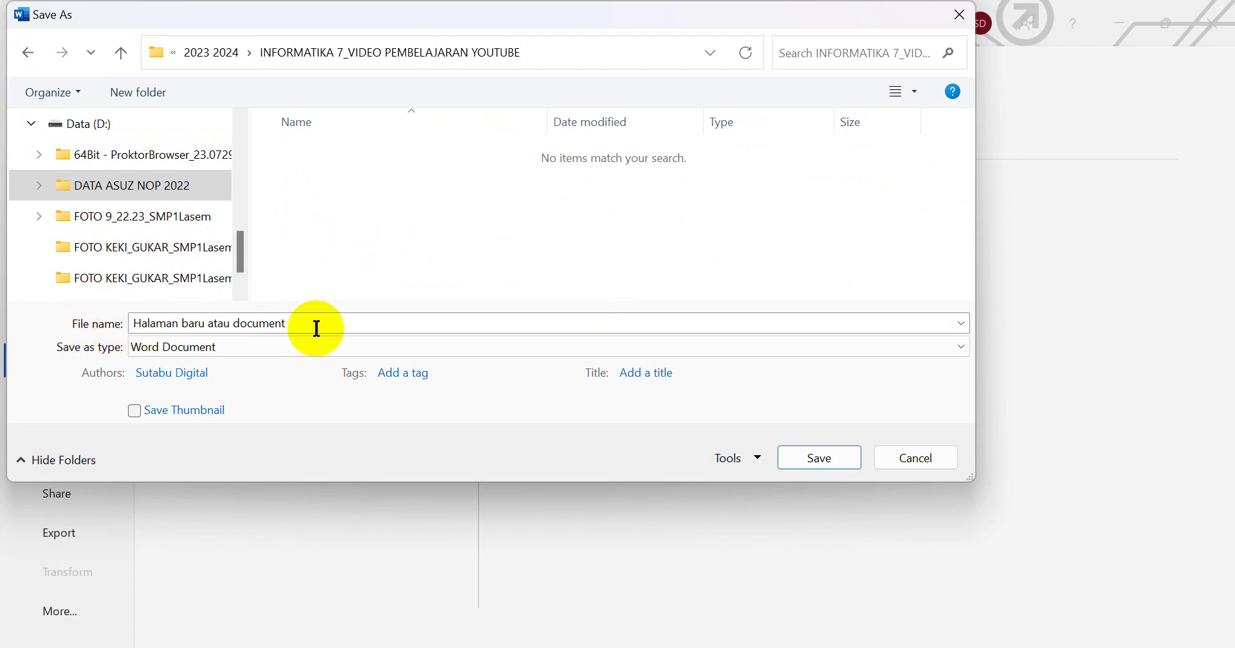
Name the file "Materi 1 TIK_Identifikasi" and save it as a Word Document in the new folder
left_click(289, 323)
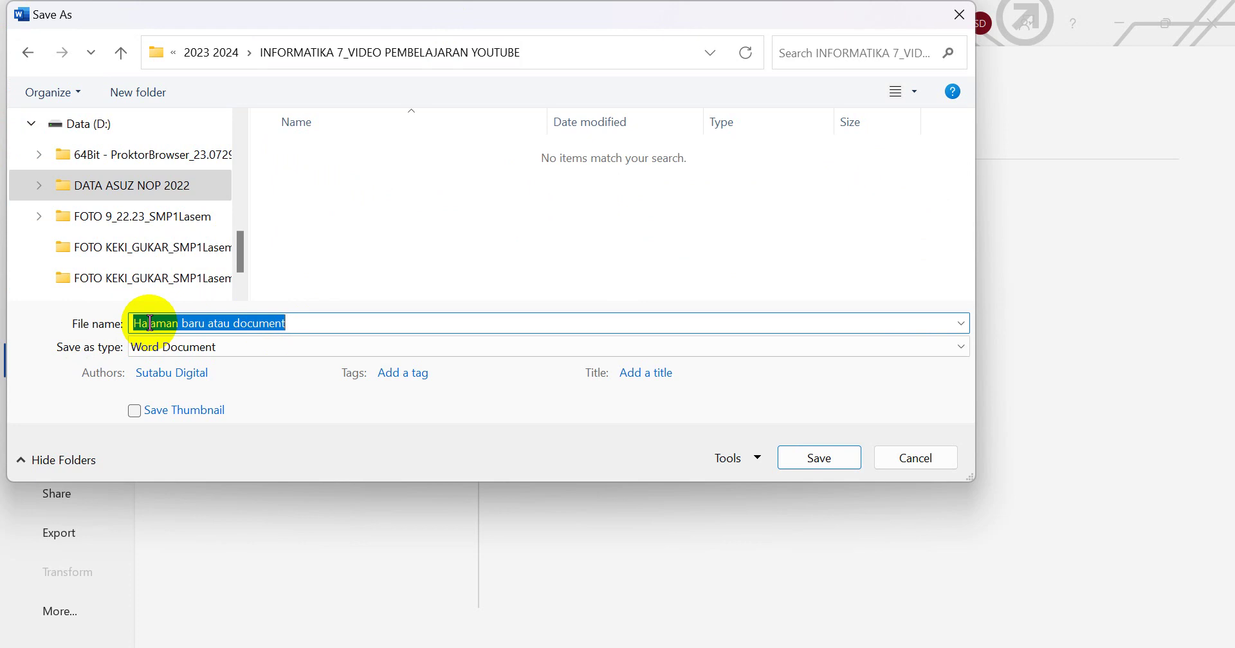
type("mA")
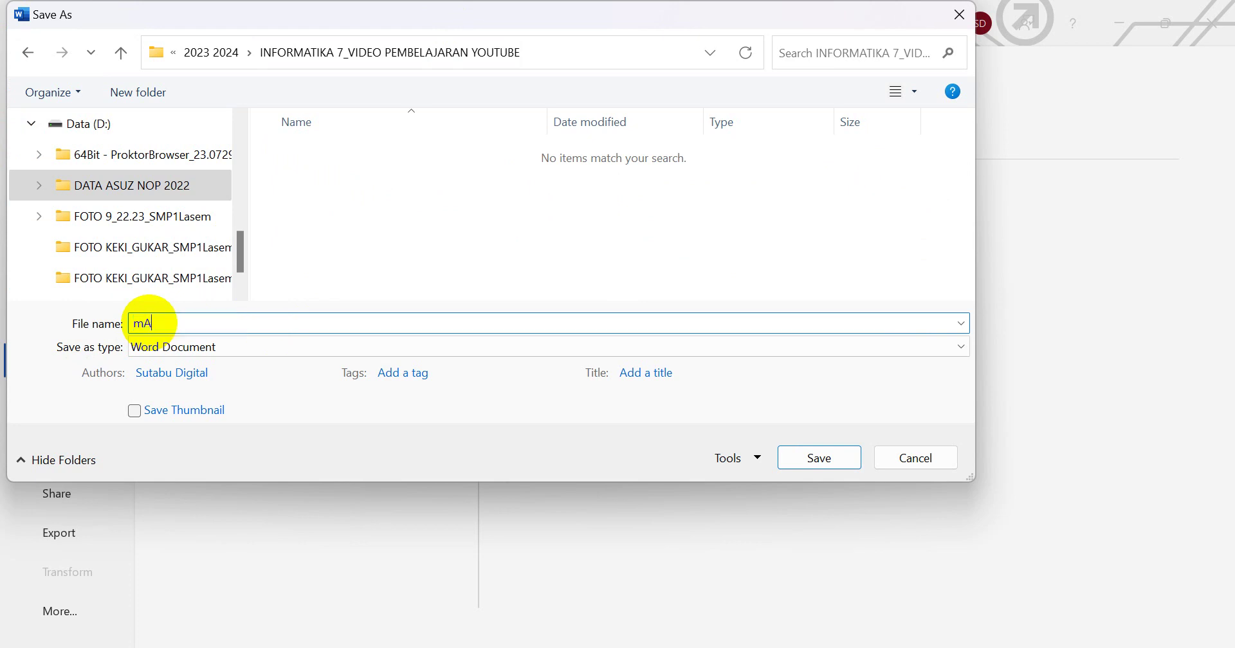
type("TERI")
key("BackSpace")
key("BackSpace")
key("BackSpace")
key("BackSpace")
key("BackSpace")
key("BackSpace")
type("M")
key("Caps_Lock")
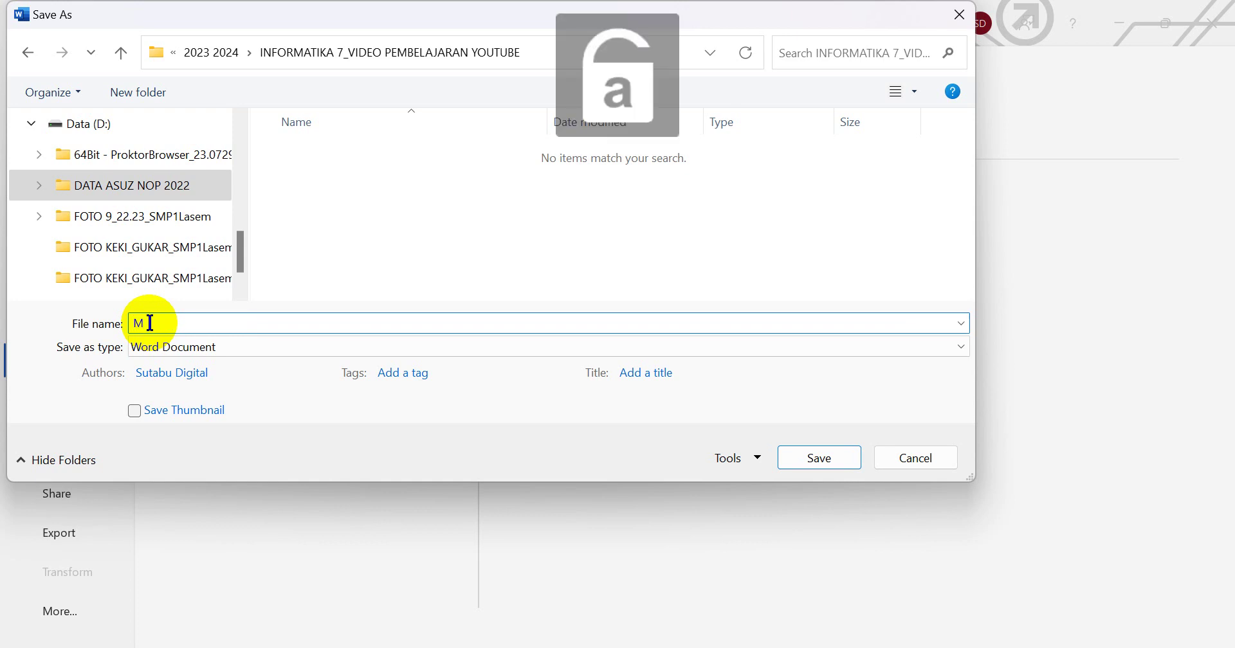
type("ateri 1")
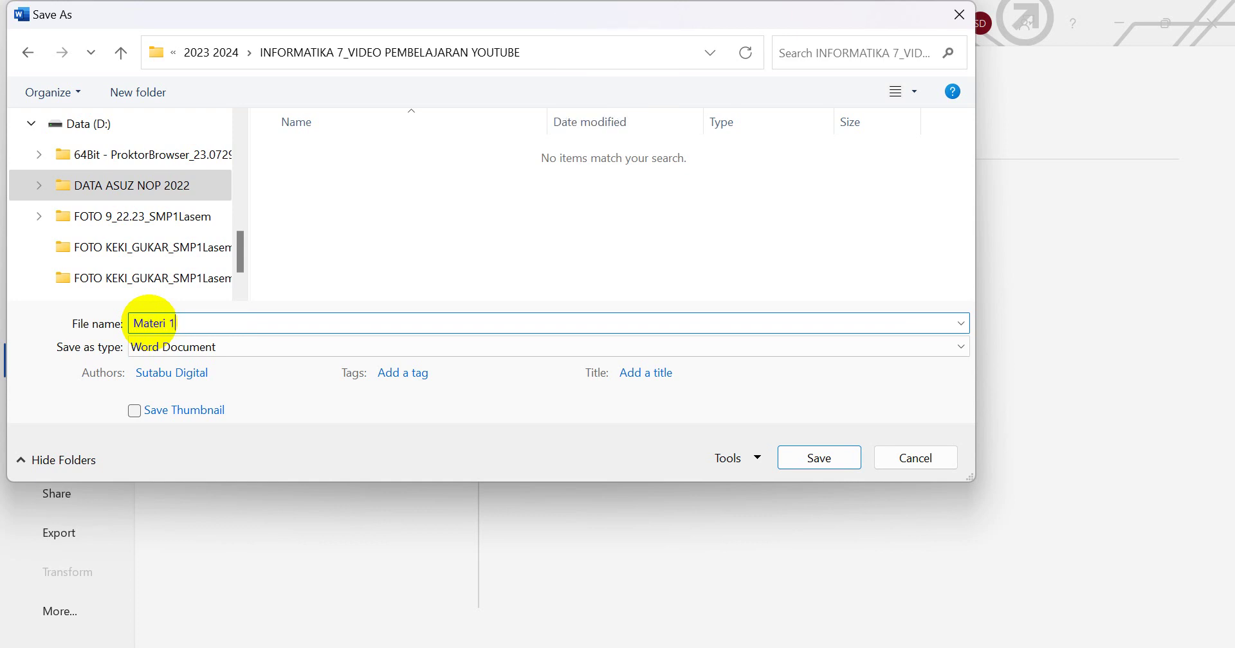
type(" TIK_Identifikasi")
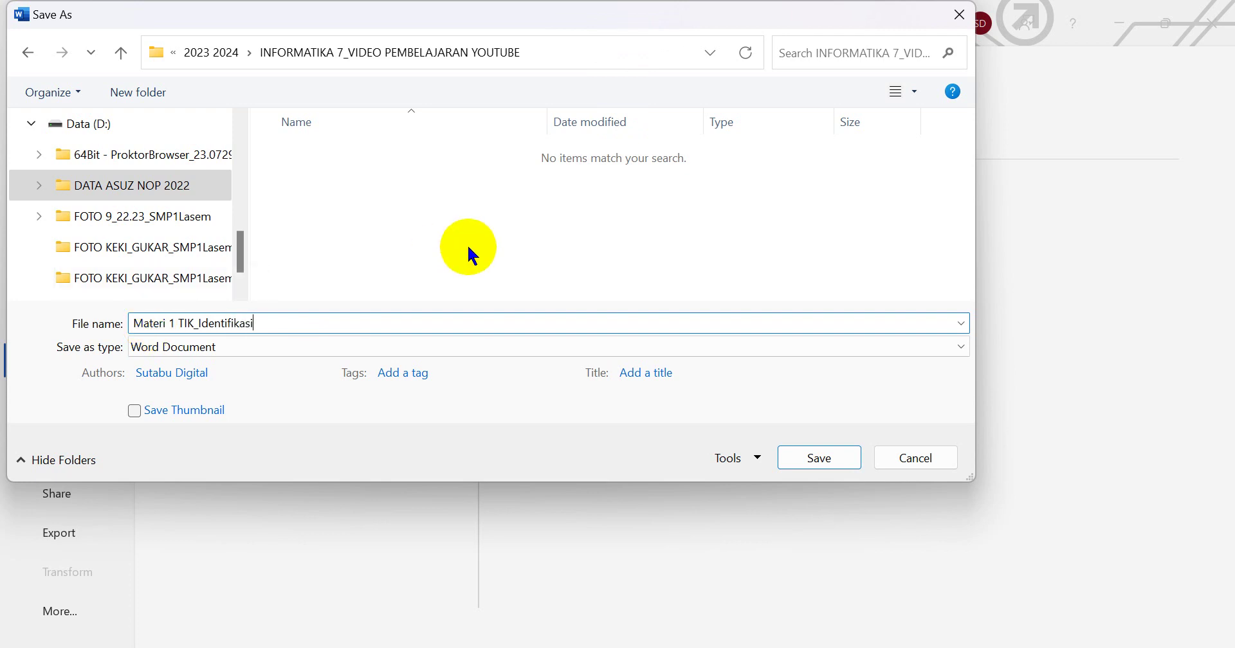
left_click(820, 458)
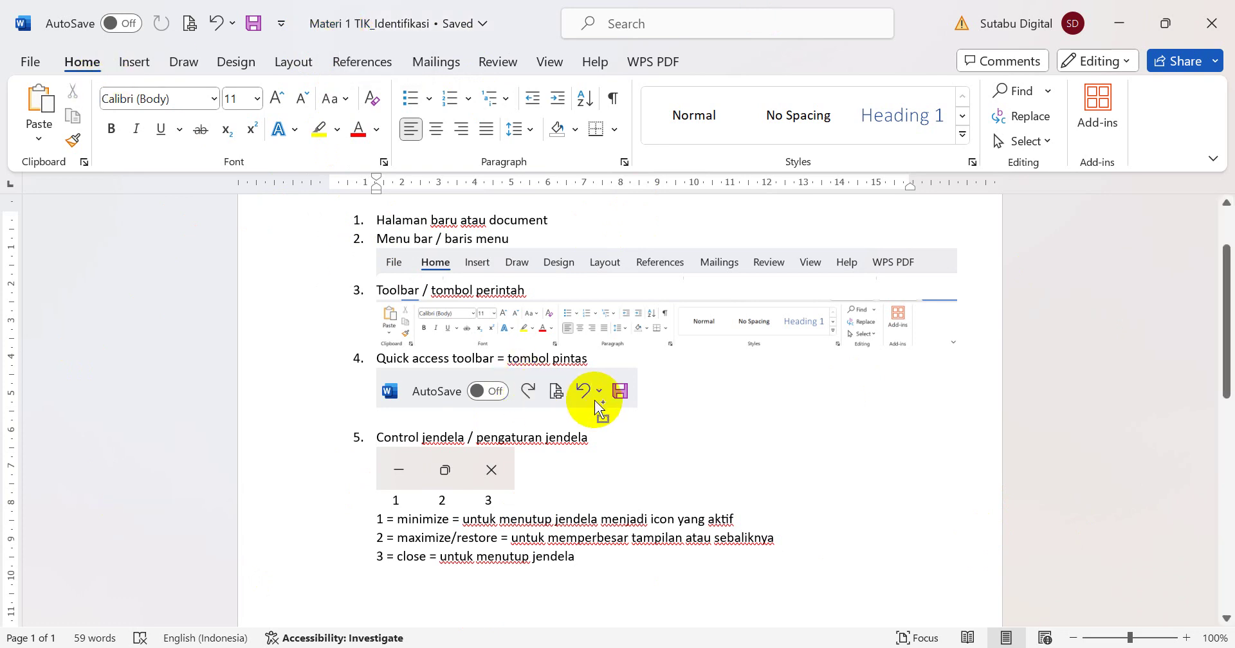
Create a blank document and arrange its window side by side with the Materi 1 TIK_Identifikasi window, both restored down
key("ctrl+n")
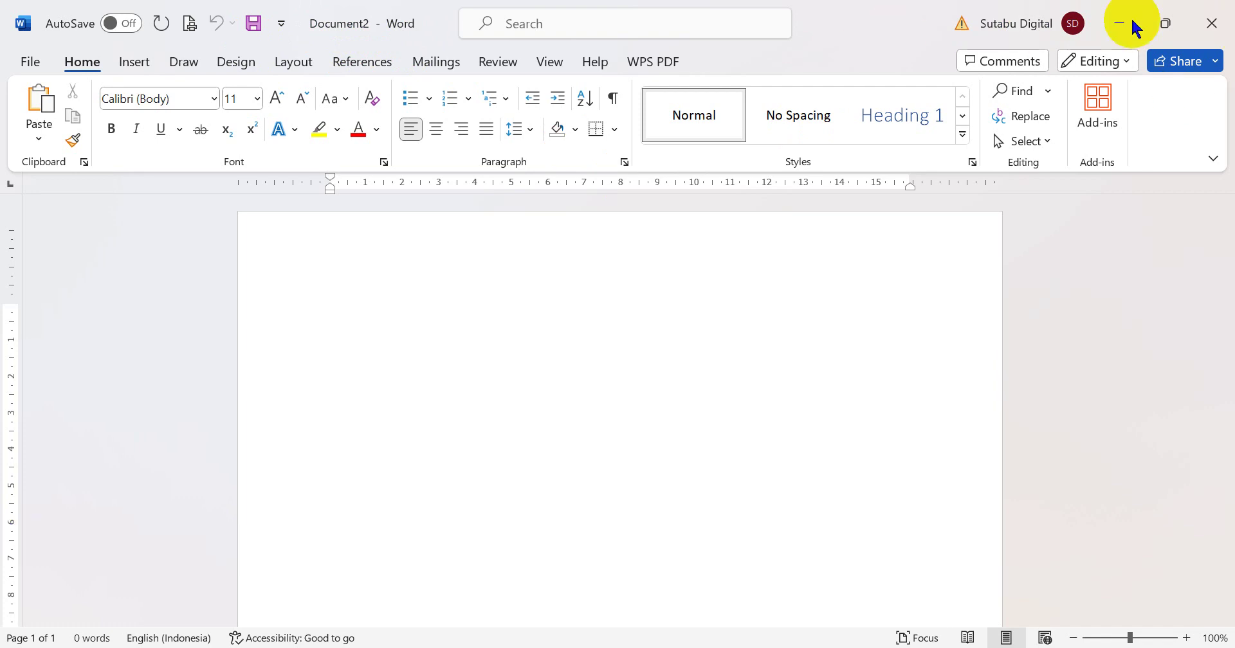
left_click(1169, 25)
left_click(844, 392)
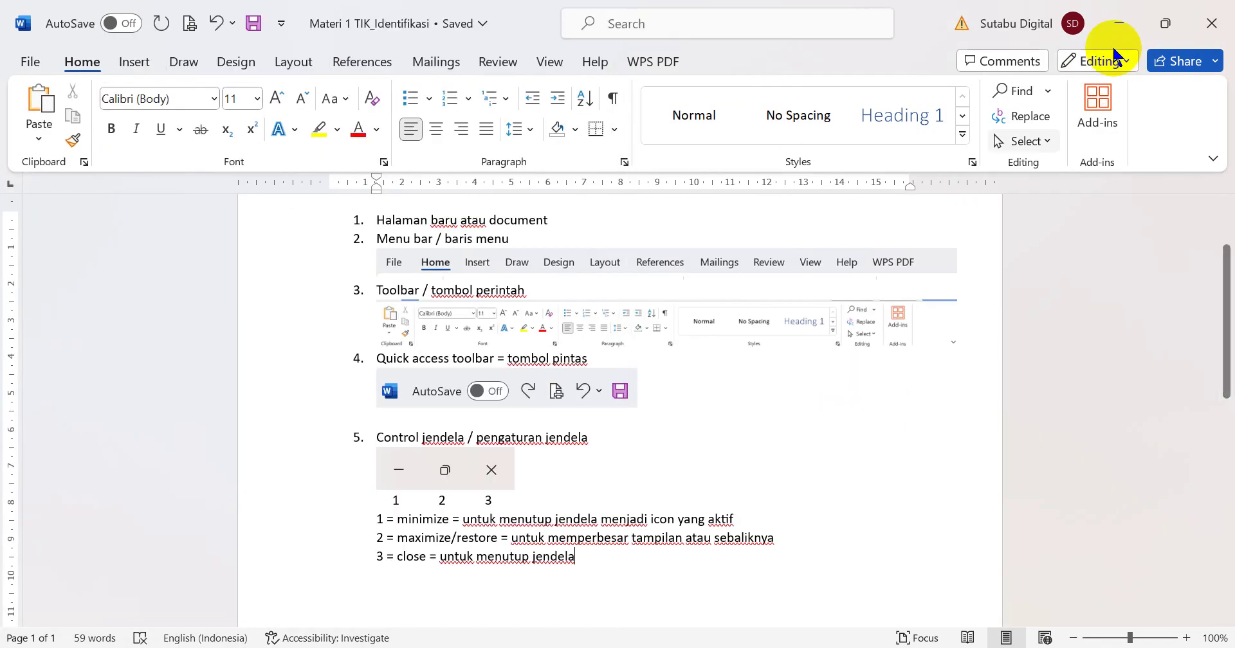
left_click(1165, 23)
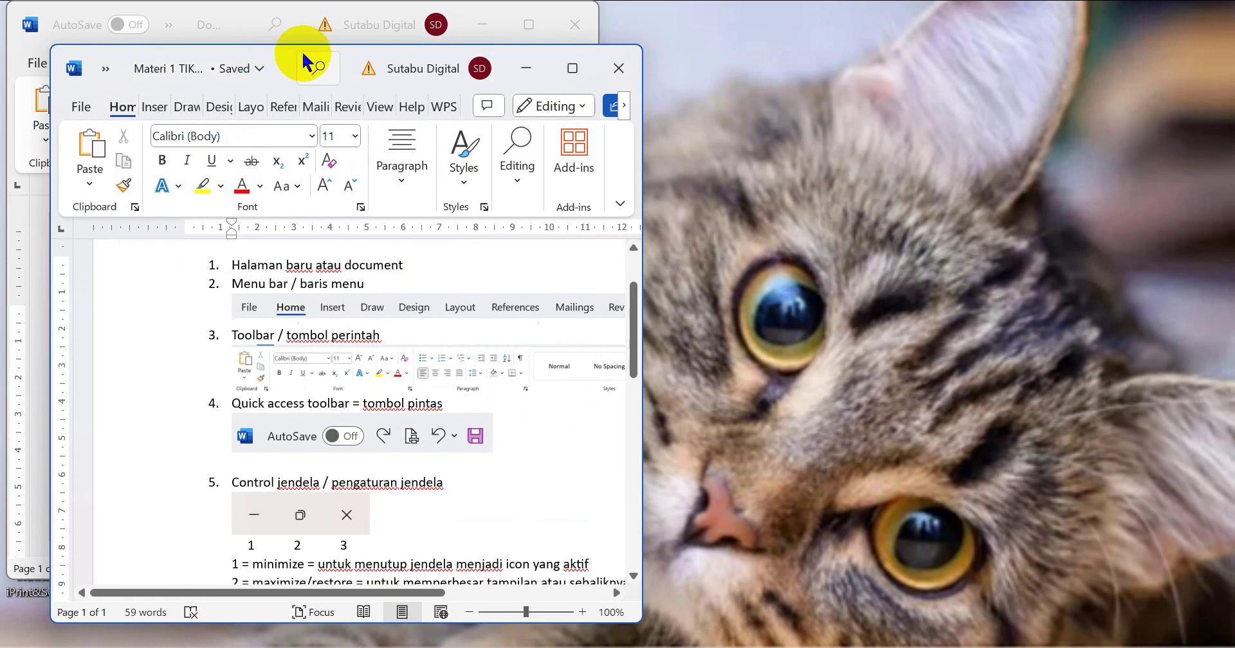
left_click_drag(287, 59, 797, 24)
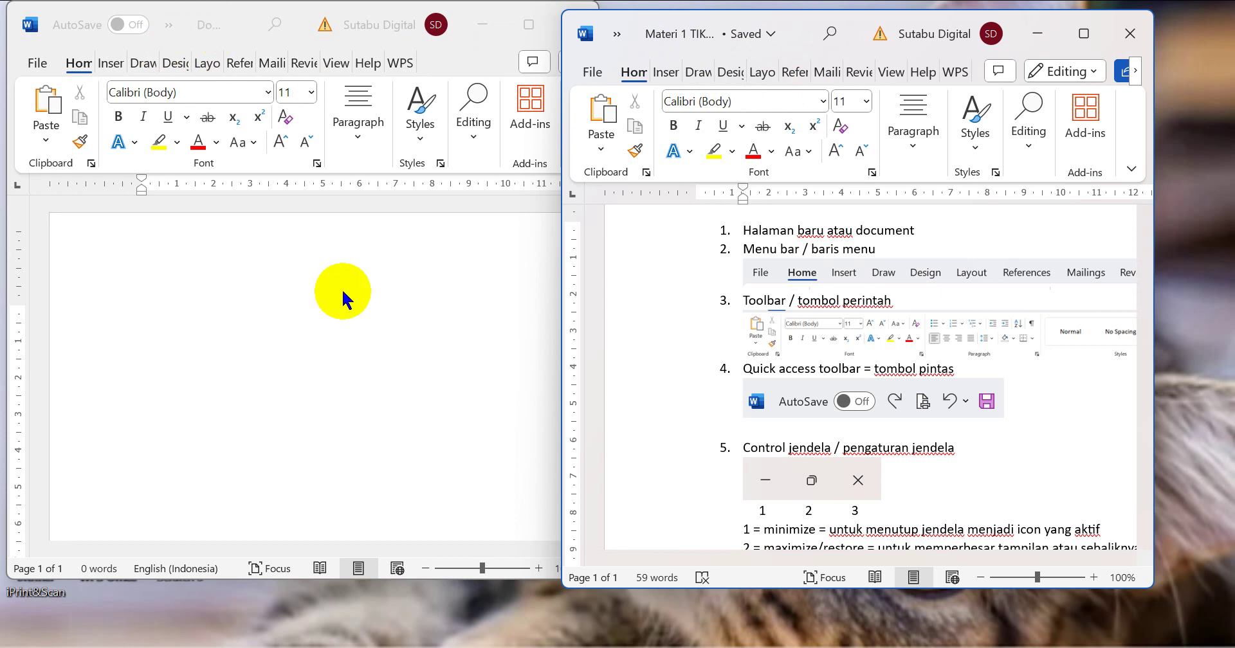
Close the blank document's window and maximize the Materi 1 TIK_Identifikasi window
left_click(338, 293)
left_click(574, 28)
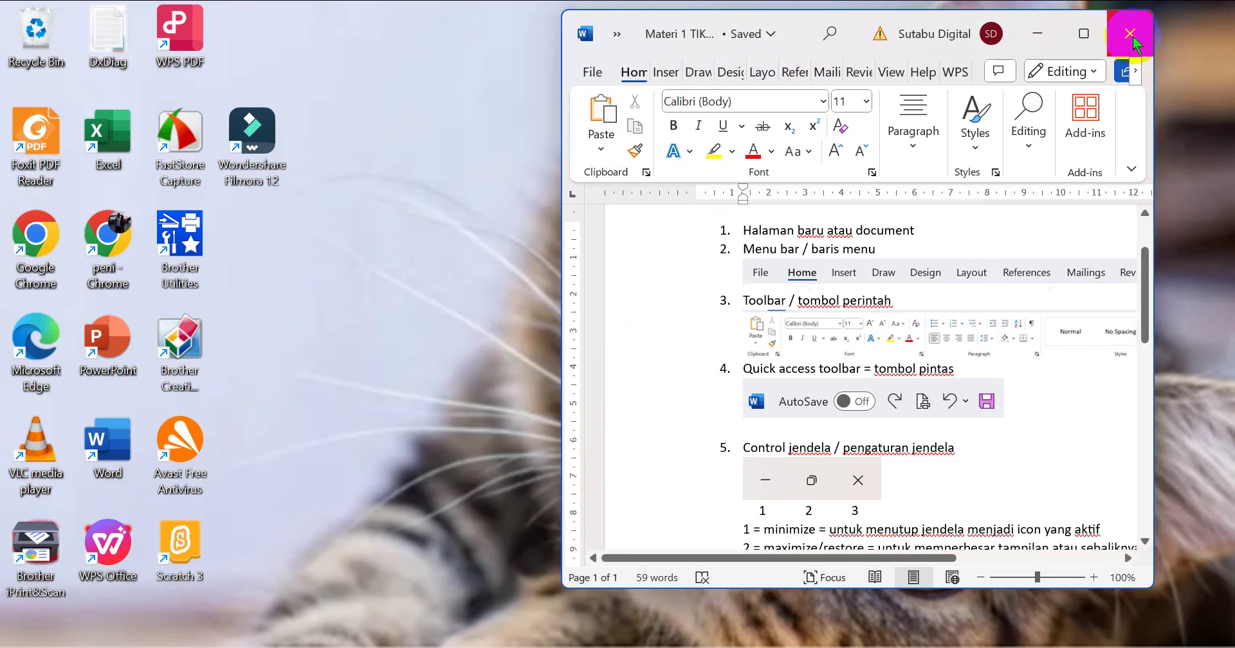
left_click(1087, 37)
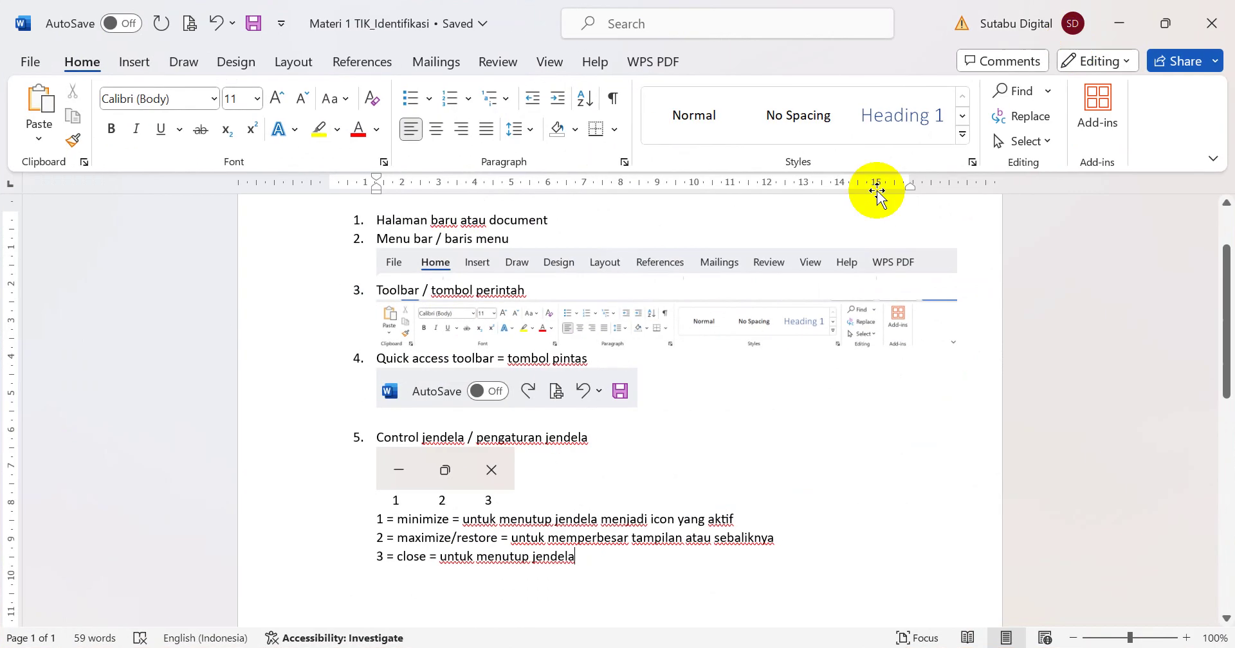
scroll(751, 342, "up", 3)
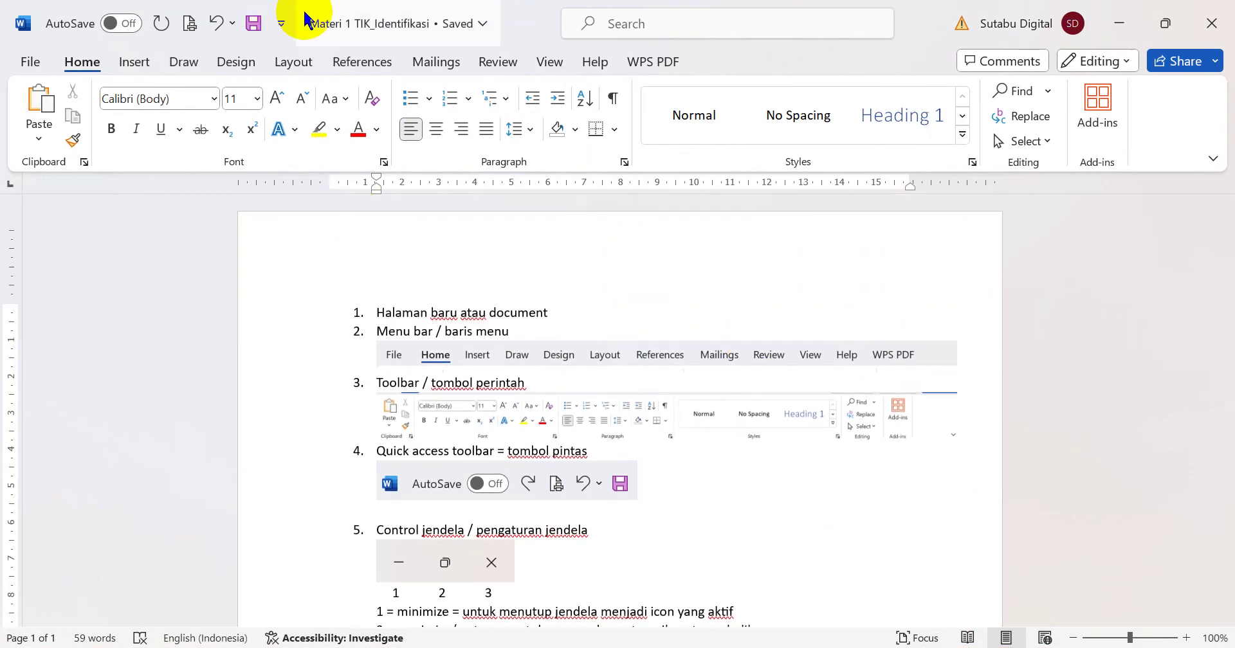